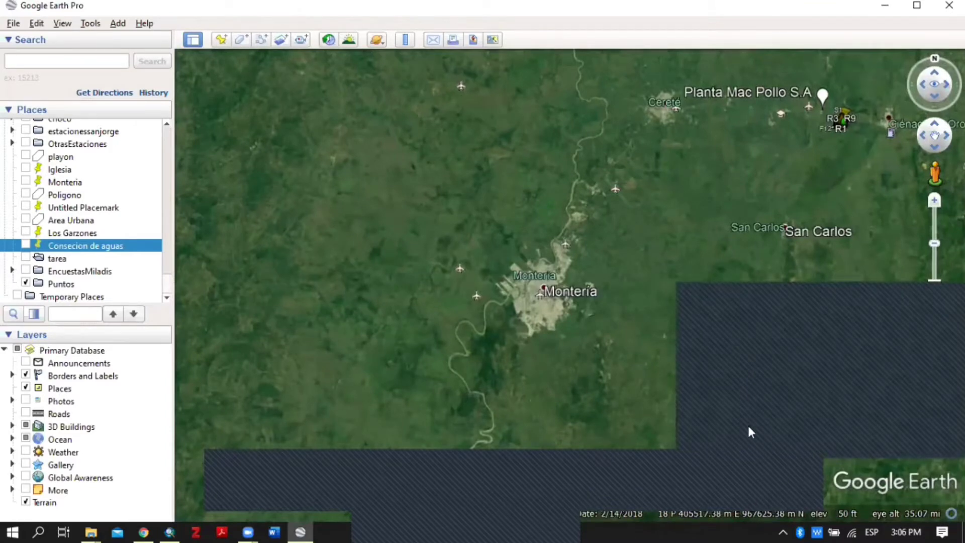
# - Bring the city of Montería and its urban area into close view on the map
pyautogui.click(522, 472)
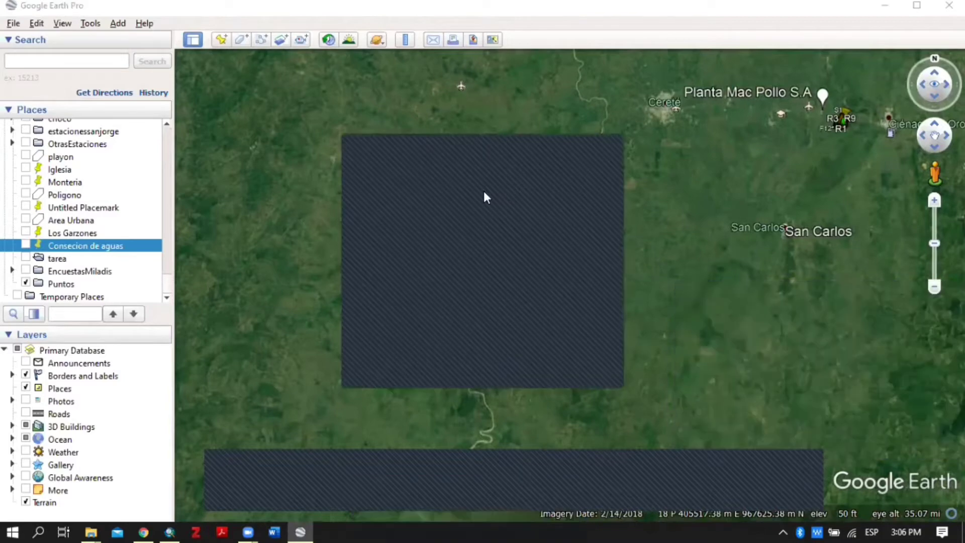
pyautogui.click(536, 152)
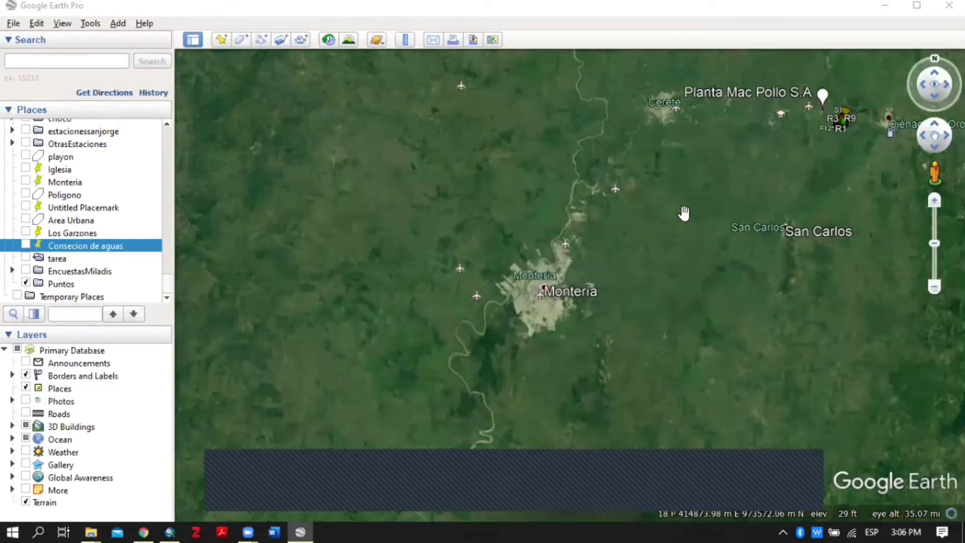
pyautogui.moveTo(621, 264); pyautogui.dragTo(638, 265)
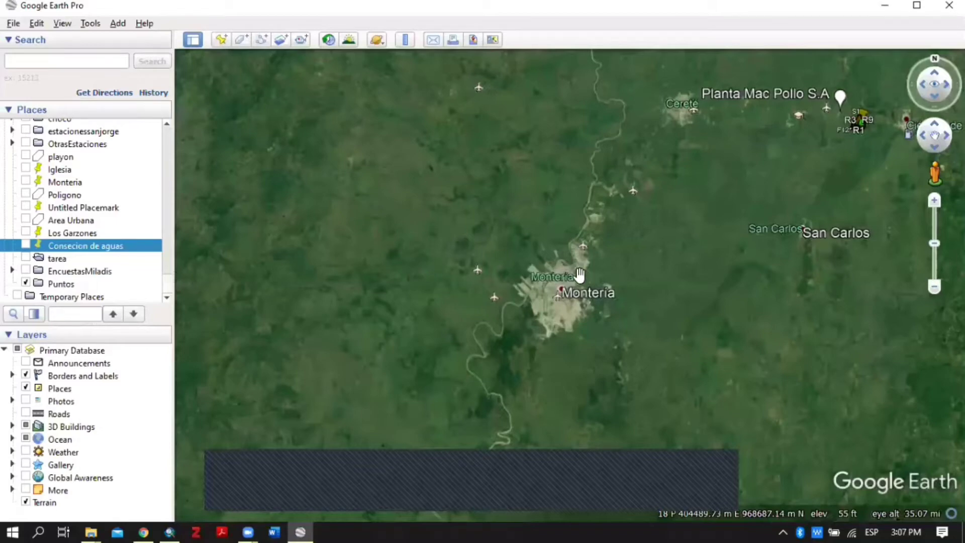
pyautogui.scroll(3, 596, 262)
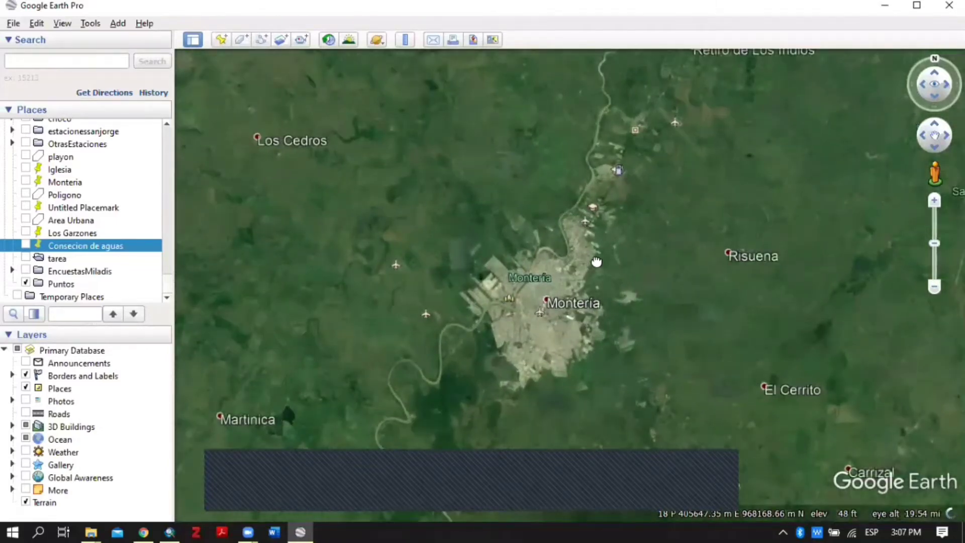
pyautogui.scroll(1, 598, 201)
pyautogui.scroll(1, 498, 269)
pyautogui.scroll(3, 498, 269)
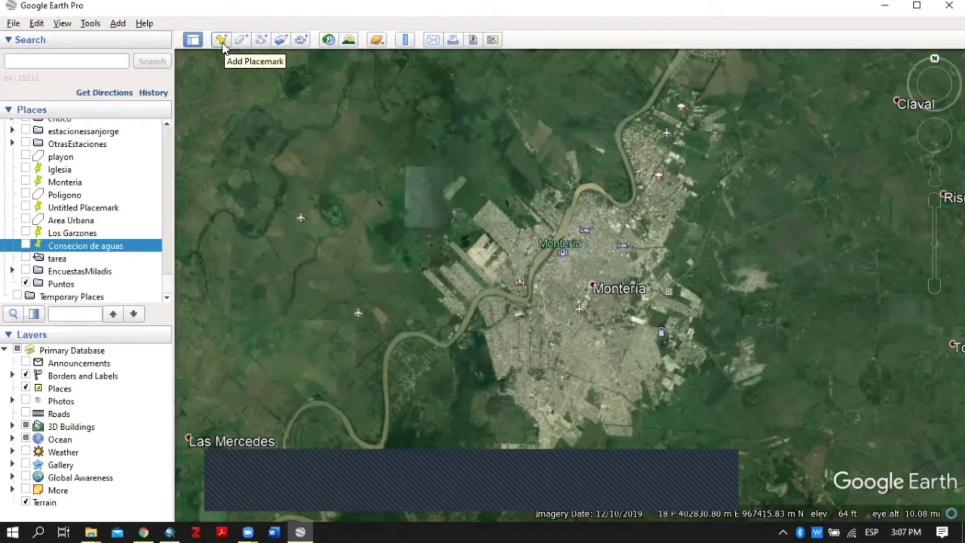
pyautogui.click(222, 44)
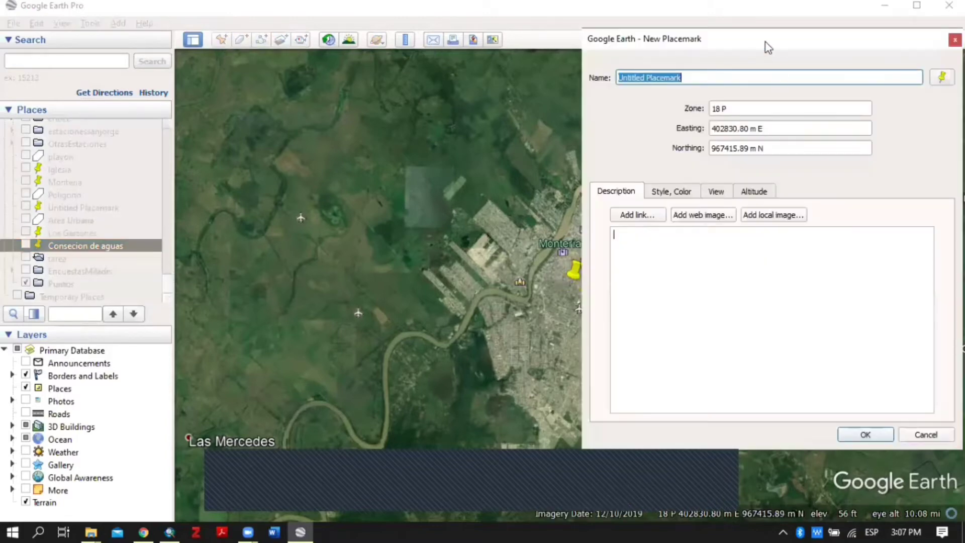
pyautogui.moveTo(764, 40); pyautogui.dragTo(805, 32)
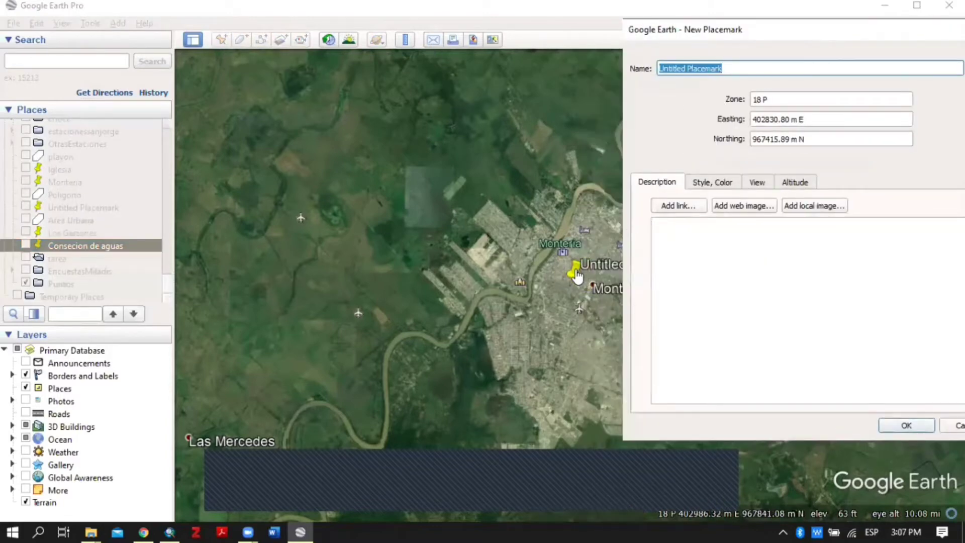
pyautogui.moveTo(573, 274); pyautogui.dragTo(559, 231)
pyautogui.moveTo(513, 185); pyautogui.dragTo(394, 261)
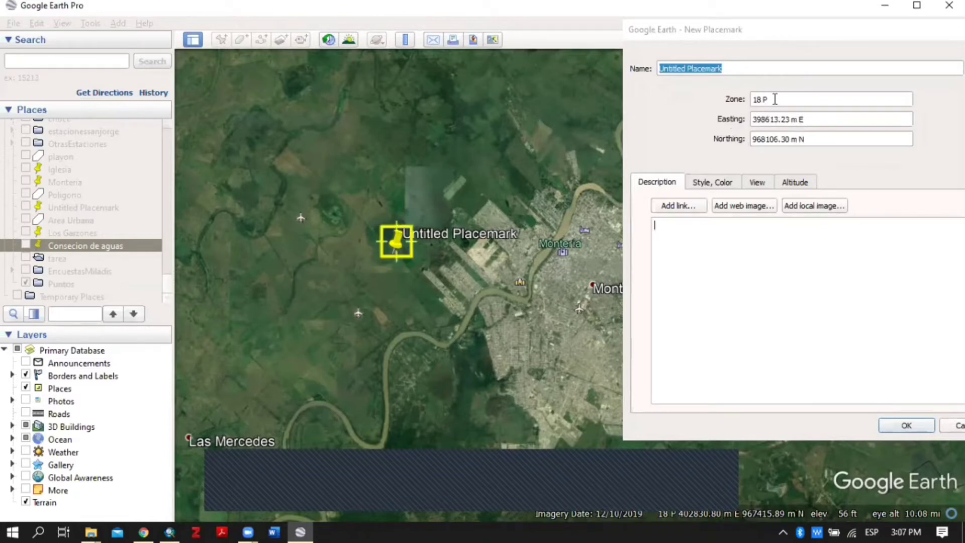
pyautogui.click(774, 29)
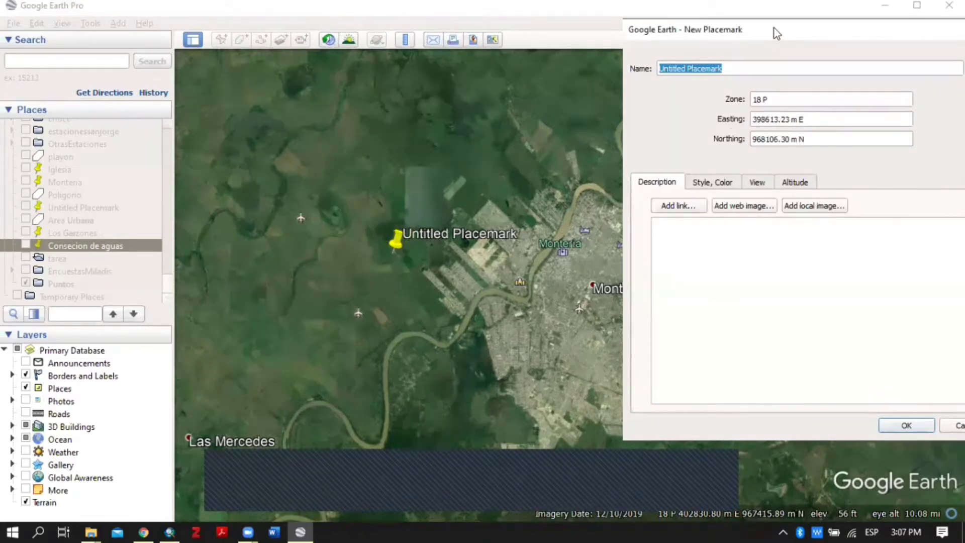
pyautogui.press('Escape')
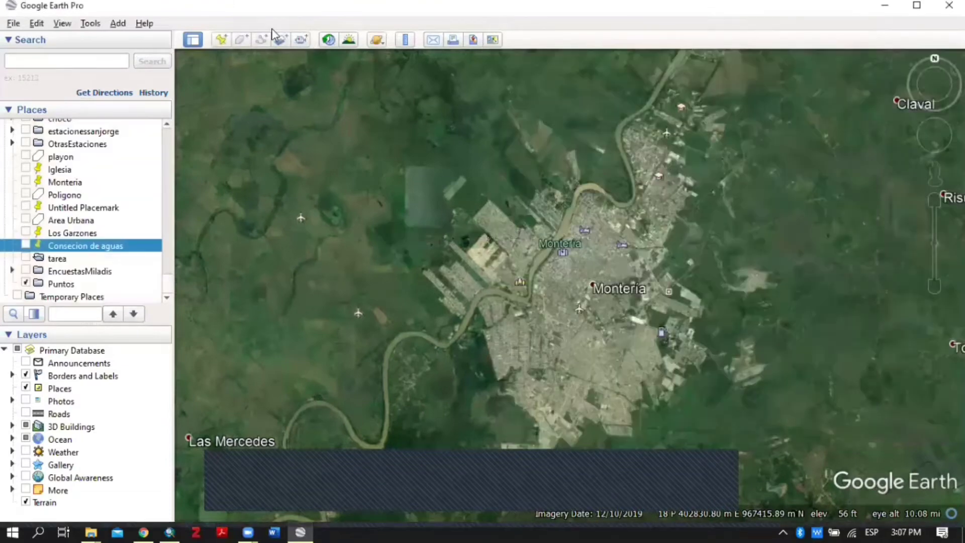
# - Set the latitude and longitude display format to Degrees, Minutes, Seconds
pyautogui.click(91, 24)
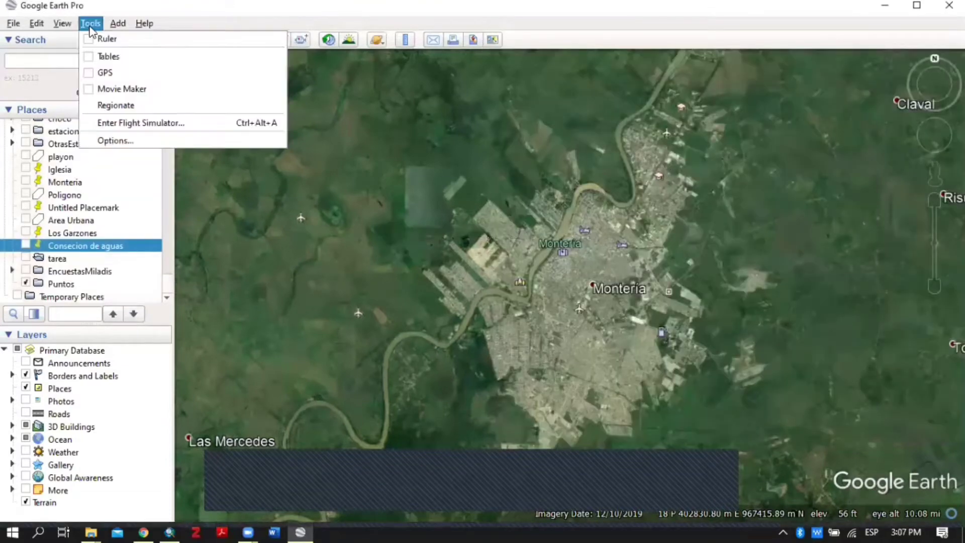
pyautogui.click(109, 136)
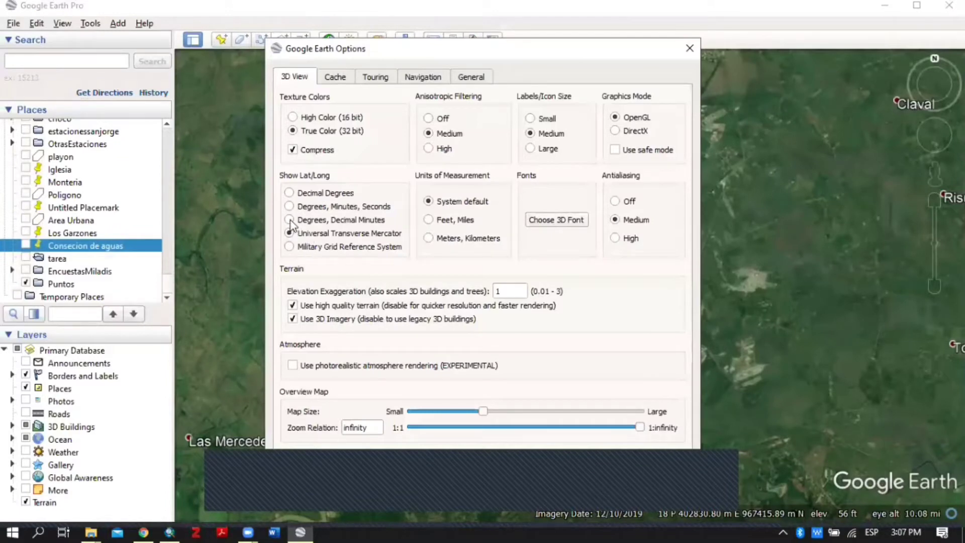
pyautogui.click(289, 206)
pyautogui.click(523, 456)
# - Add a placemark named Punto 1 south of the Montería label, at about 8°44'48"N, 75°52'49"W
pyautogui.click(222, 40)
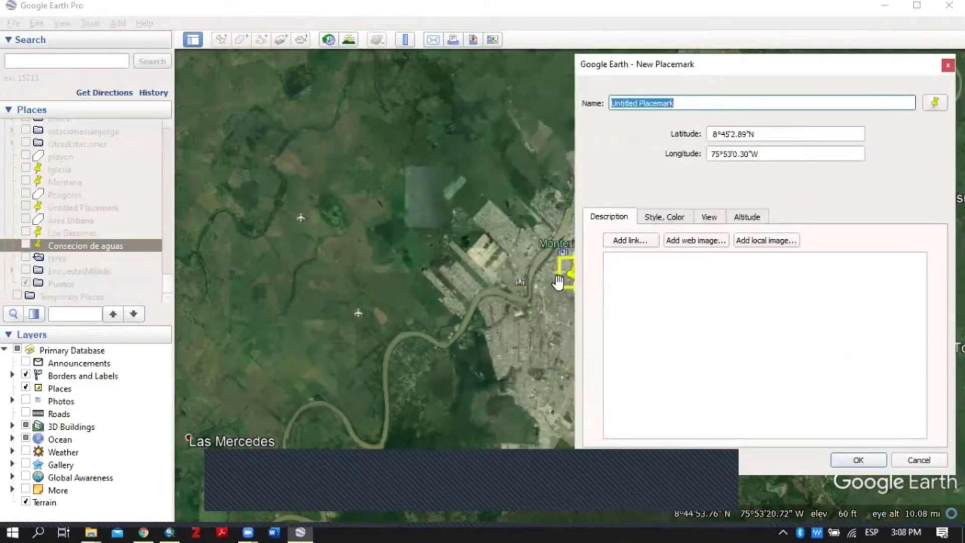
pyautogui.moveTo(558, 282); pyautogui.dragTo(472, 272)
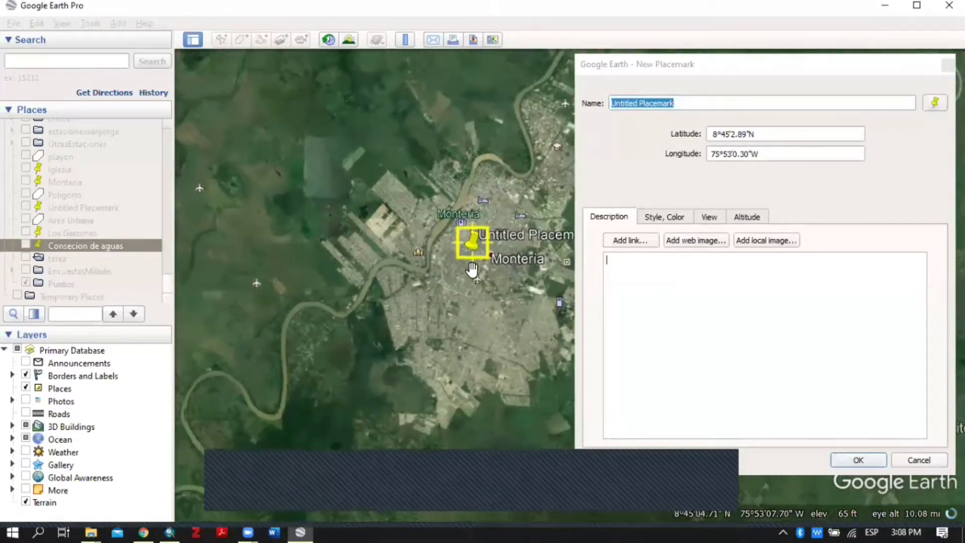
pyautogui.scroll(2, 475, 277)
pyautogui.scroll(5, 477, 282)
pyautogui.moveTo(450, 221); pyautogui.dragTo(481, 305)
pyautogui.click(577, 104)
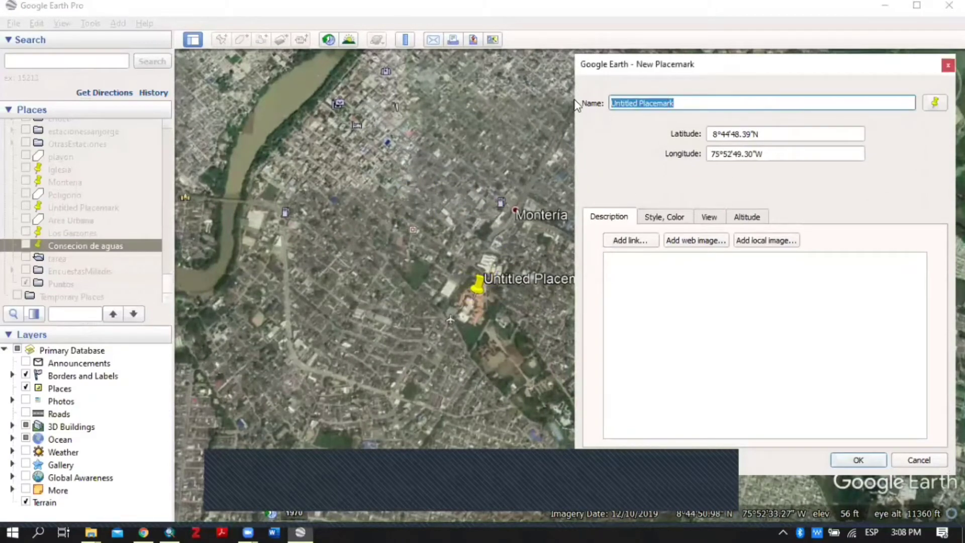
pyautogui.write('Punto 1')
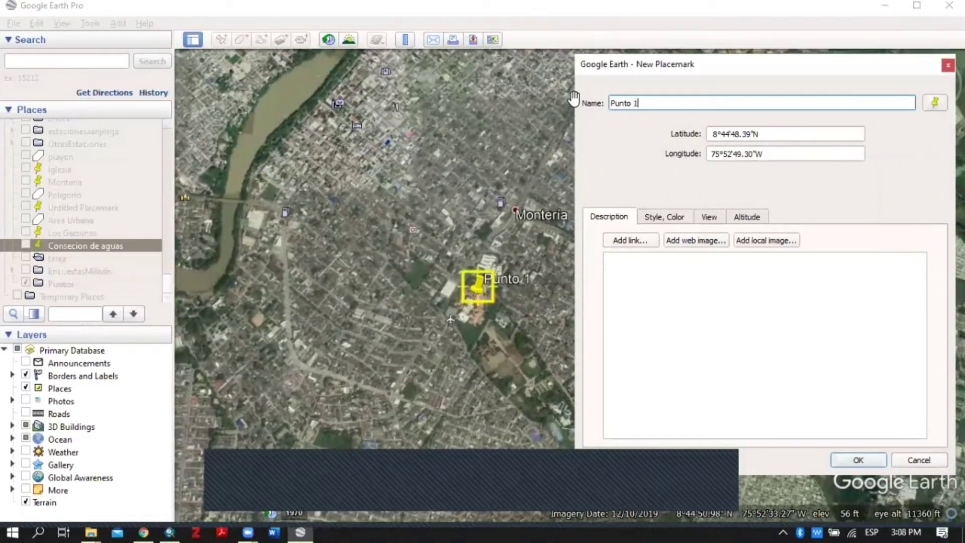
pyautogui.press('Return')
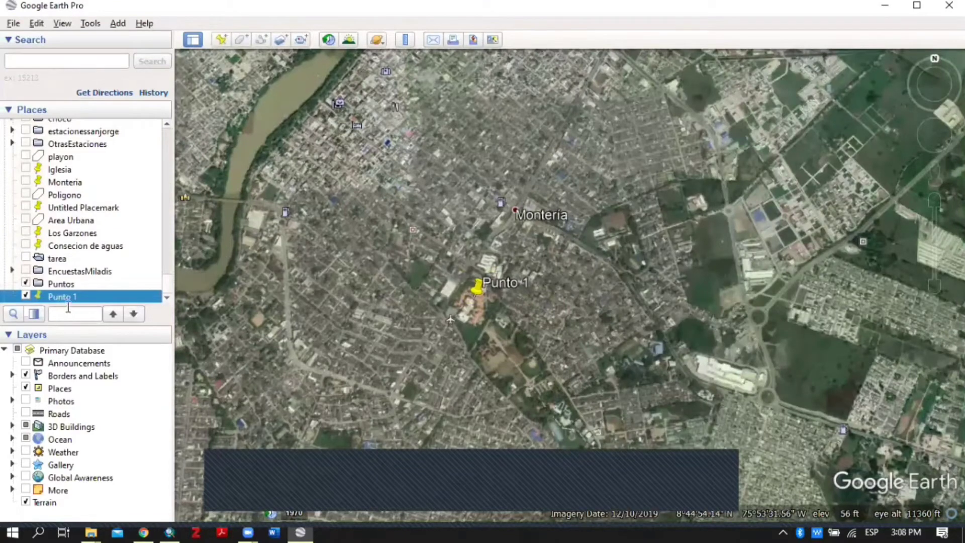
pyautogui.click(76, 285)
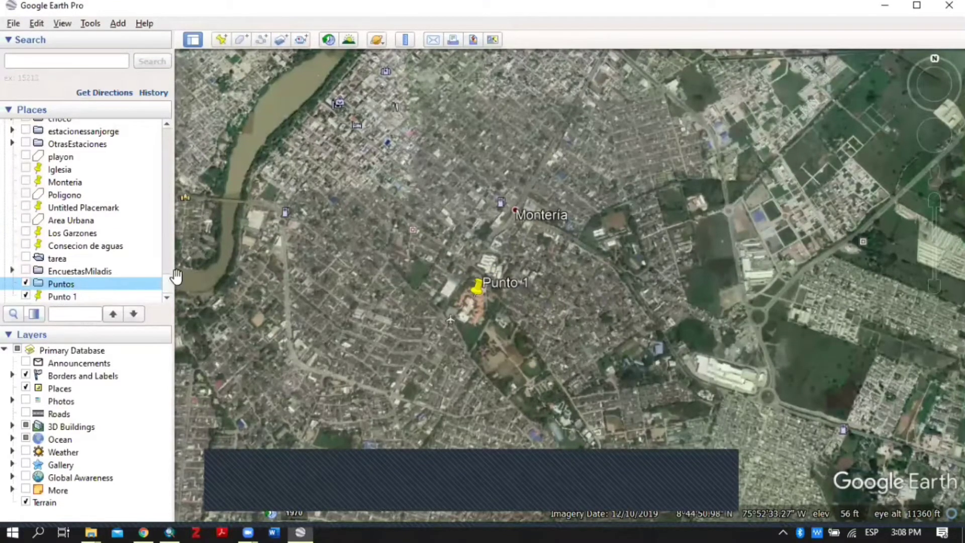
pyautogui.moveTo(167, 275); pyautogui.dragTo(143, 124)
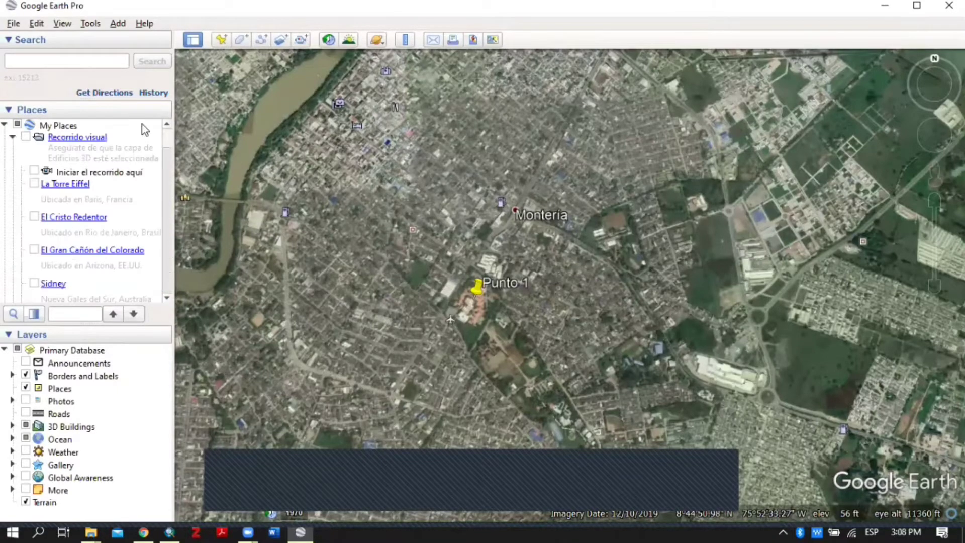
pyautogui.click(73, 130)
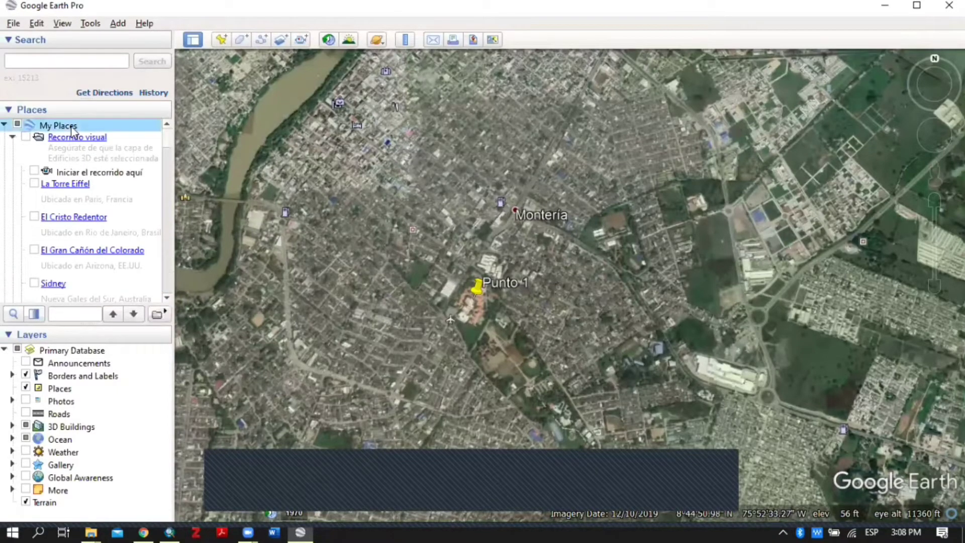
pyautogui.rightClick(73, 130)
pyautogui.moveTo(102, 134)
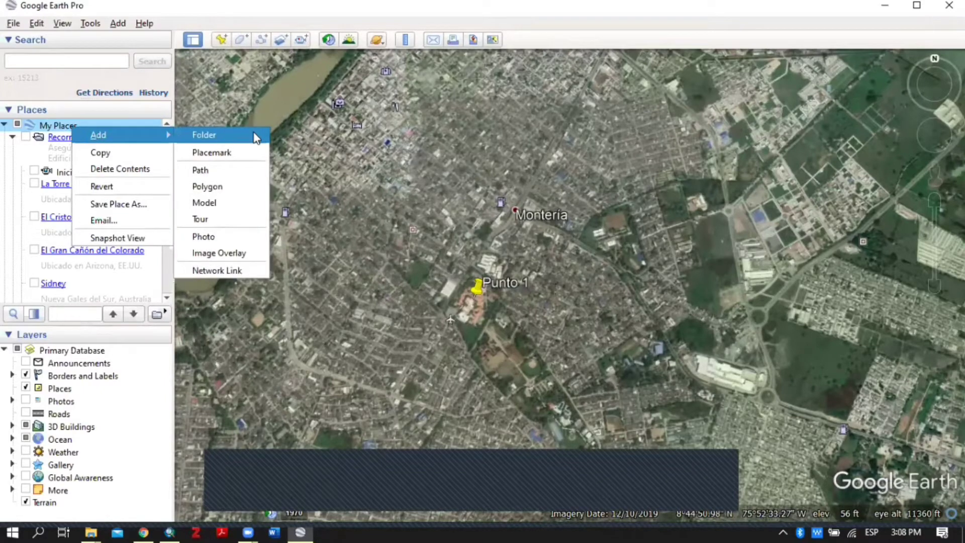
pyautogui.click(49, 127)
pyautogui.moveTo(170, 144); pyautogui.dragTo(168, 298)
pyautogui.scroll(-10, 81, 294)
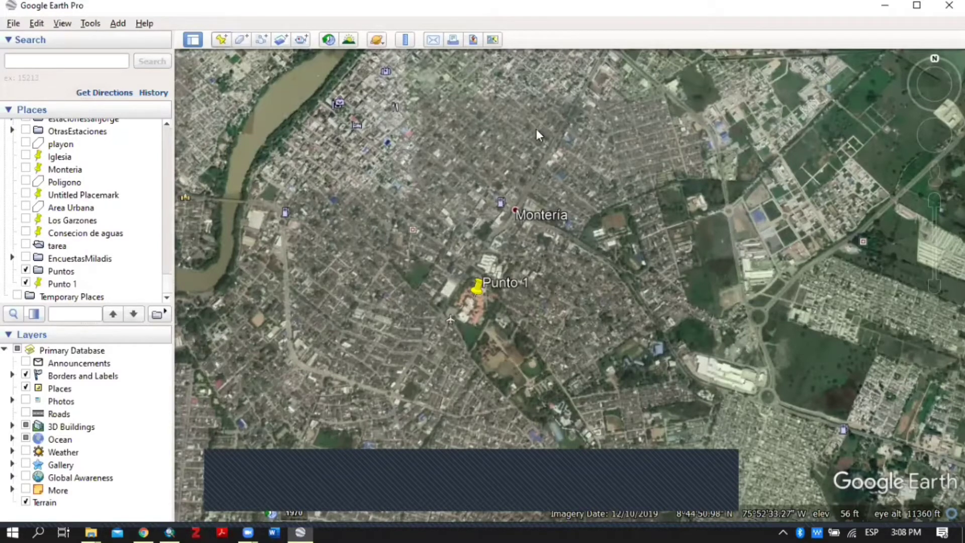
# - Add a placemark named Punto 2 northeast of Punto 1, at about 8°45'2"N, 75°52'25"W
pyautogui.hotkey('ctrl', 'shift', 'p')
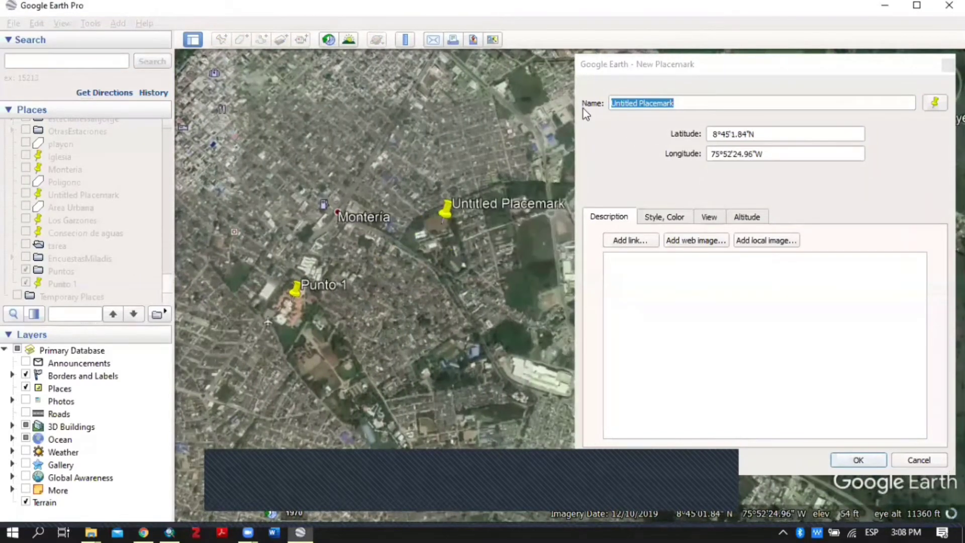
pyautogui.write('Punto ')
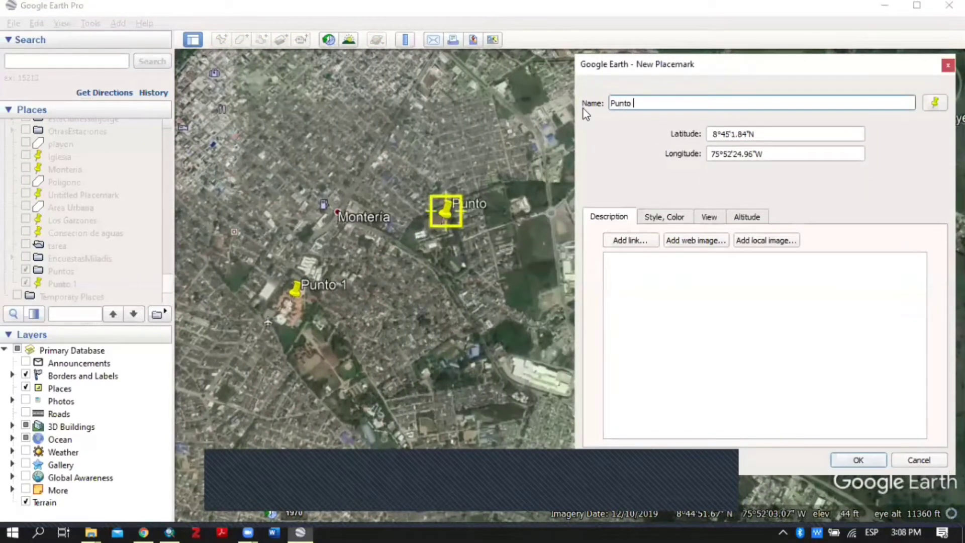
pyautogui.write('2')
pyautogui.press('Return')
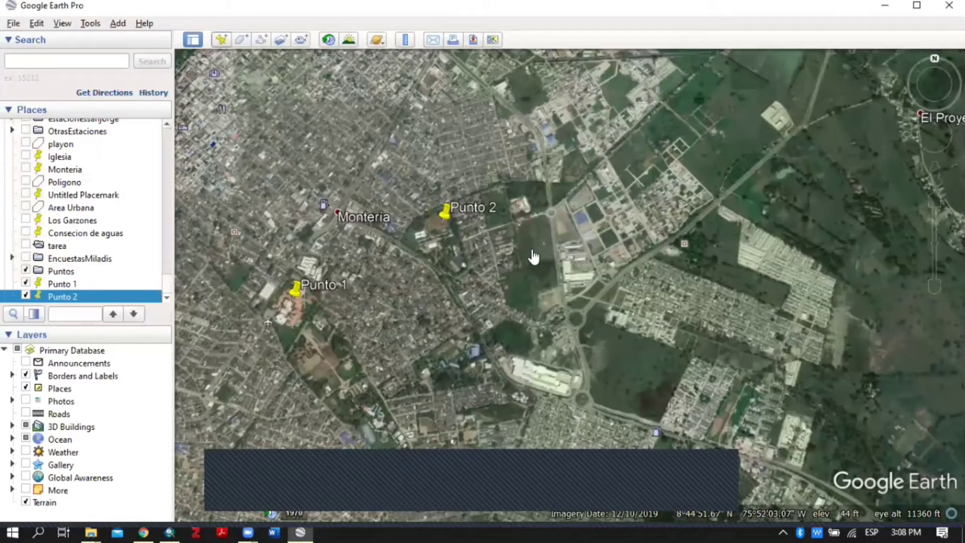
# - Add a placemark named Punto 3 east of Punto 2, at about 8°45'3"N, 75°52'1"W
pyautogui.hotkey('ctrl', 'shift', 'p')
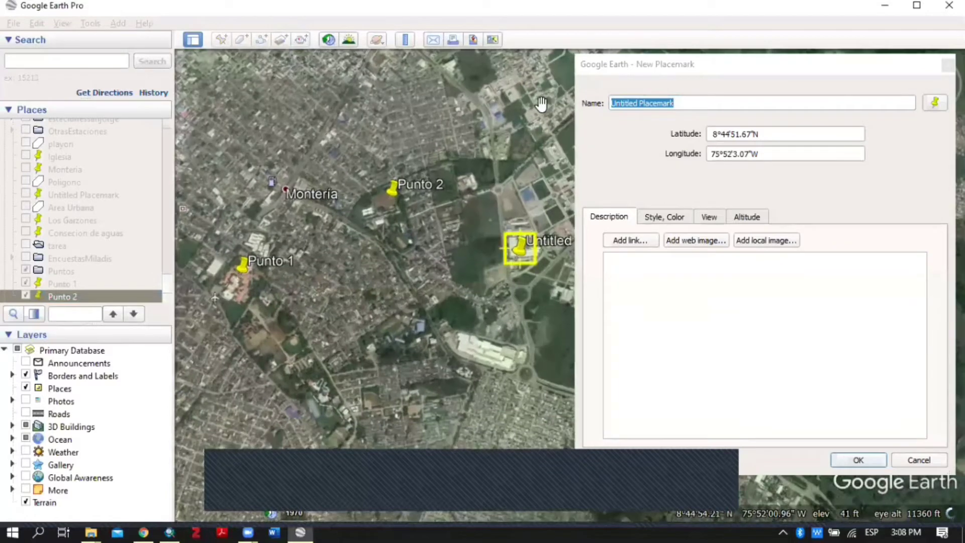
pyautogui.moveTo(520, 246); pyautogui.dragTo(535, 184)
pyautogui.write('Punto 3')
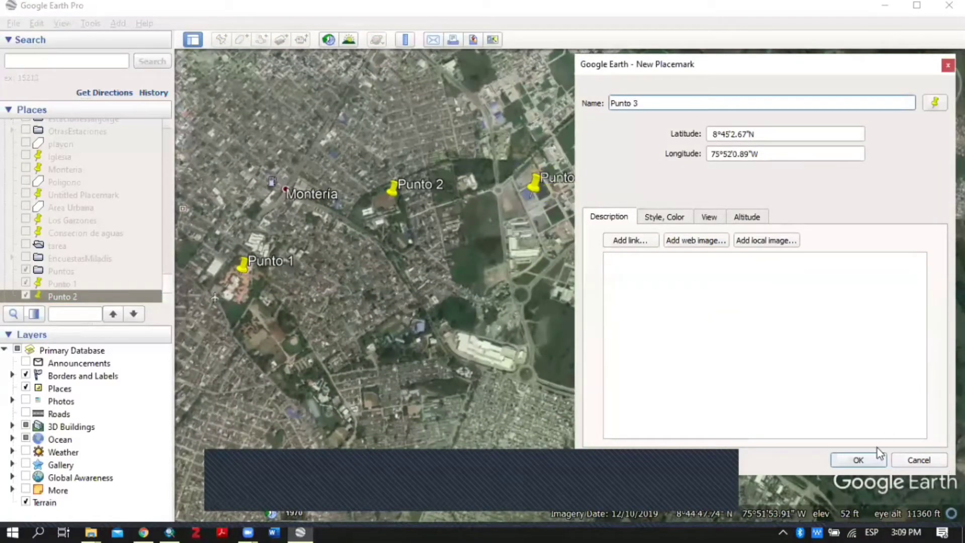
pyautogui.click(858, 459)
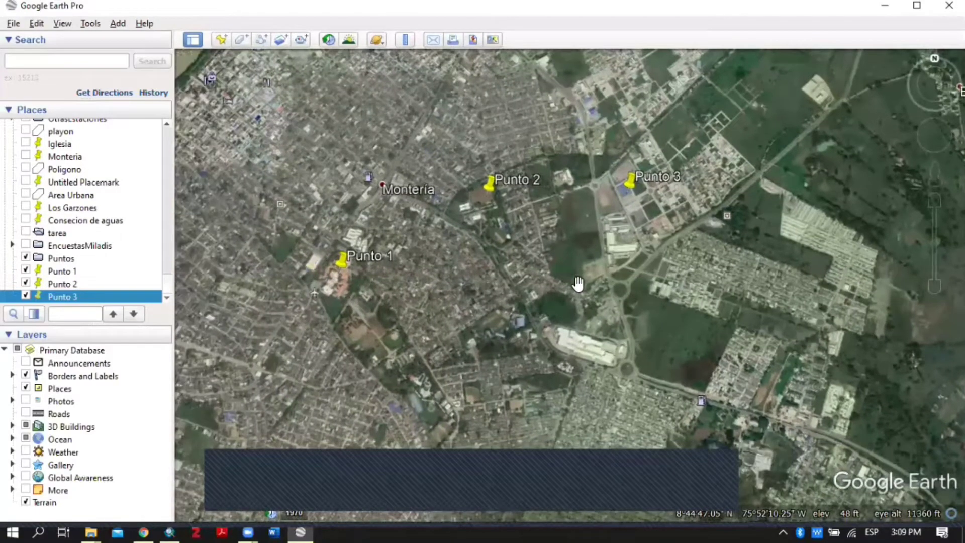
# - Move the placemarks Punto 1, Punto 2 and Punto 3 into the Puntos folder and collapse the folder
pyautogui.scroll(-2, 578, 284)
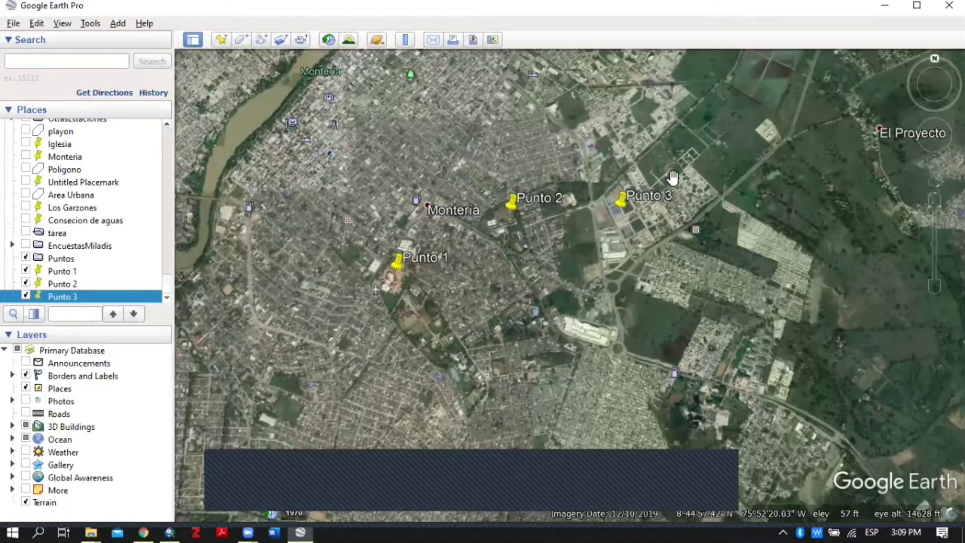
pyautogui.moveTo(516, 297); pyautogui.dragTo(518, 301)
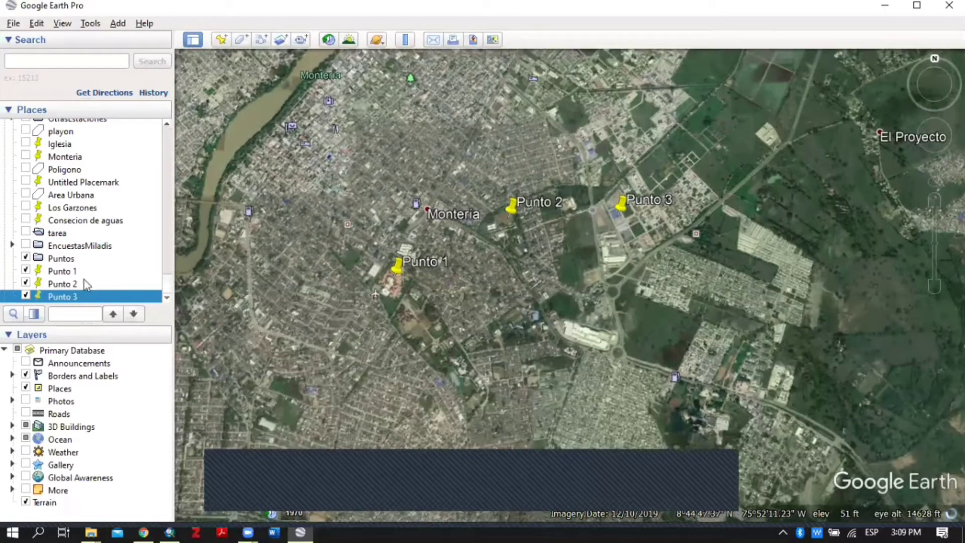
pyautogui.click(71, 259)
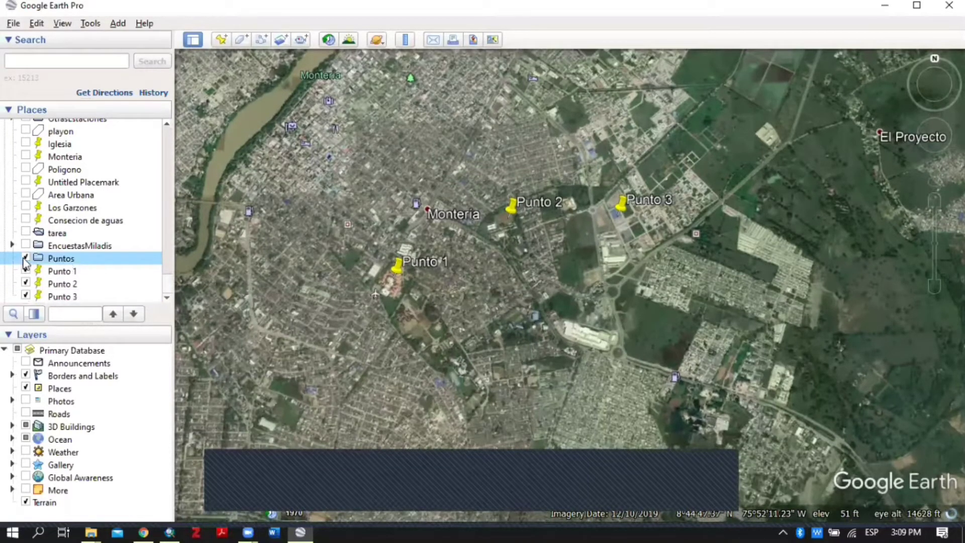
pyautogui.click(52, 272)
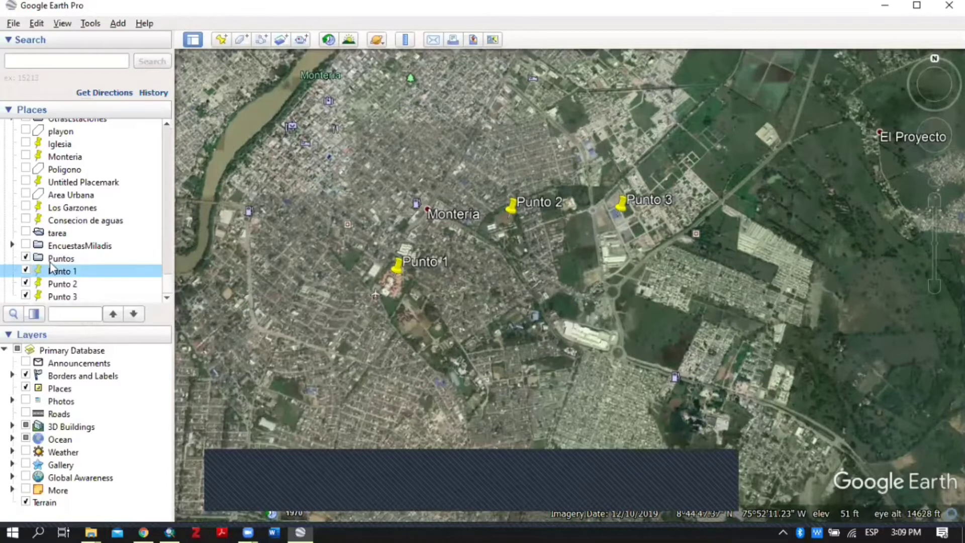
pyautogui.moveTo(57, 274); pyautogui.dragTo(65, 246)
pyautogui.click(52, 271)
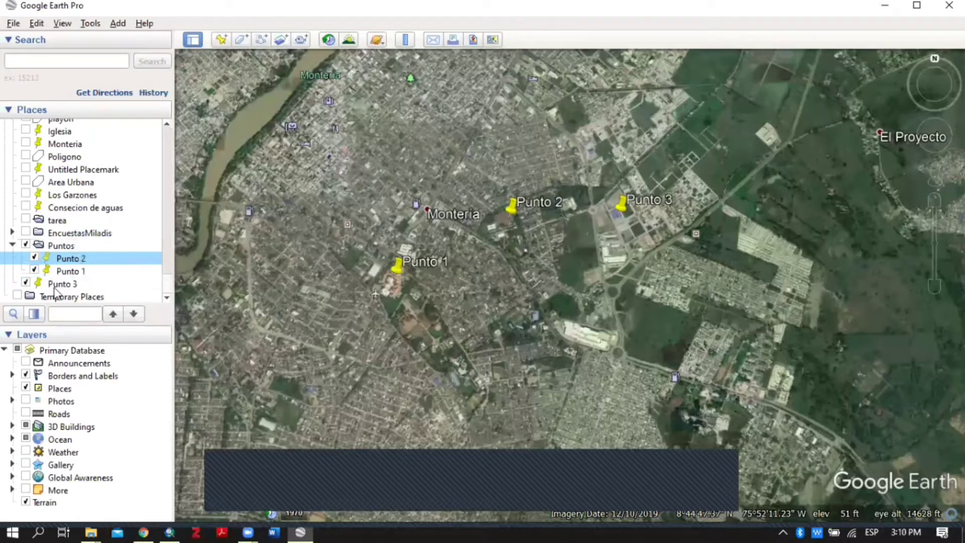
pyautogui.moveTo(56, 290); pyautogui.dragTo(63, 246)
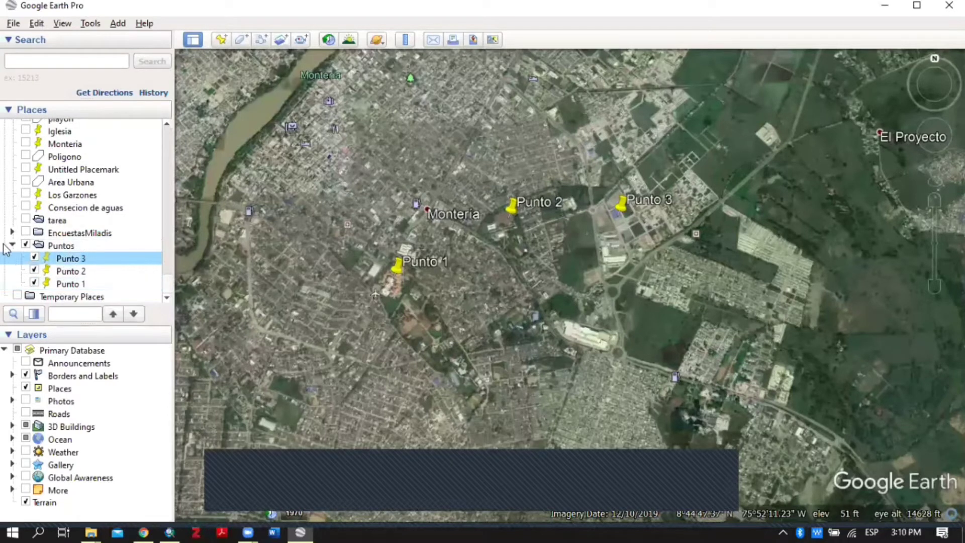
pyautogui.click(13, 244)
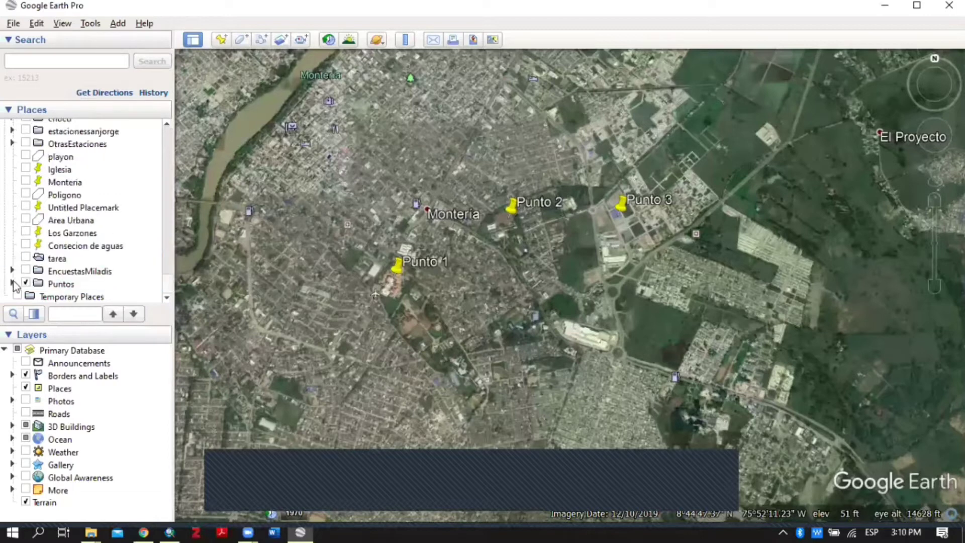
# - Save the Puntos folder with its three placemarks as Puntos.kmz in the Escritorio (desktop) folder
pyautogui.click(12, 283)
pyautogui.scroll(-1, 168, 299)
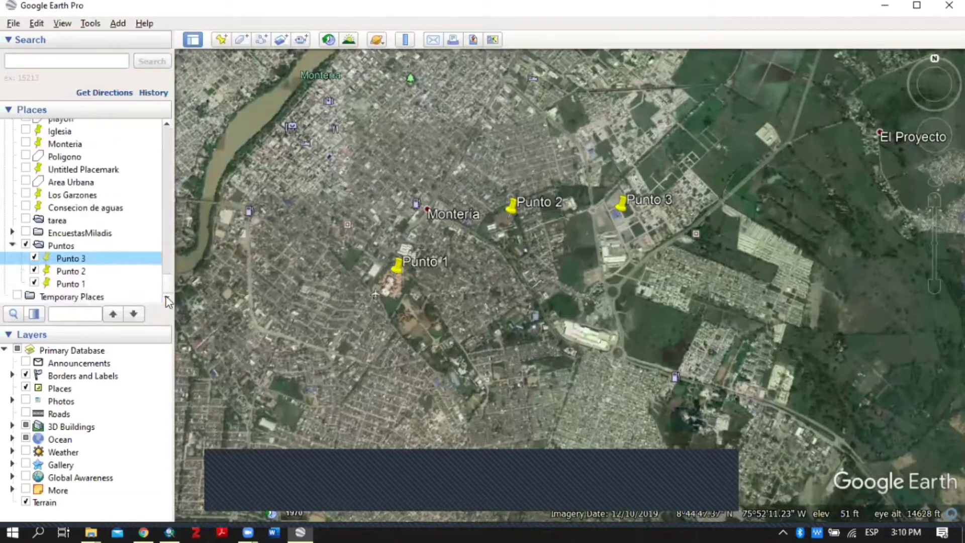
pyautogui.click(73, 250)
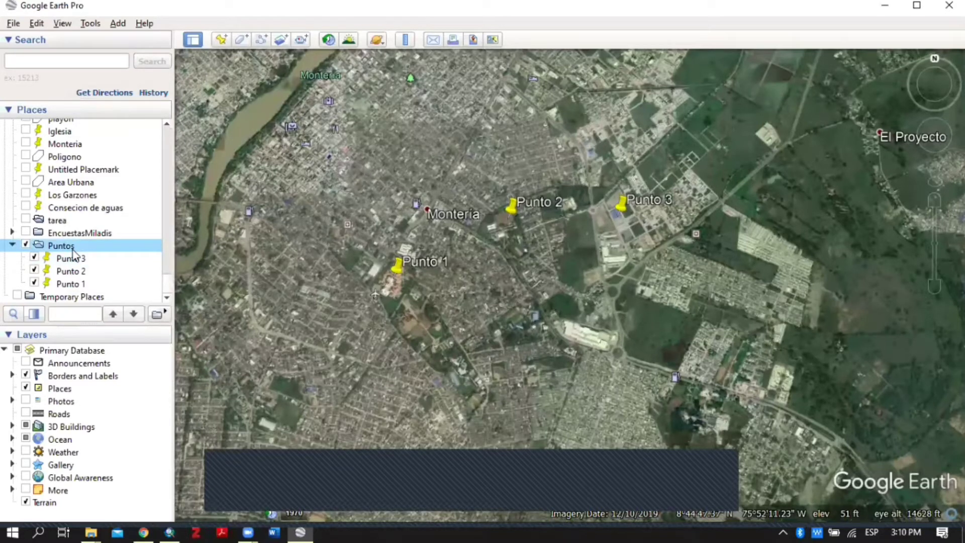
pyautogui.rightClick(74, 253)
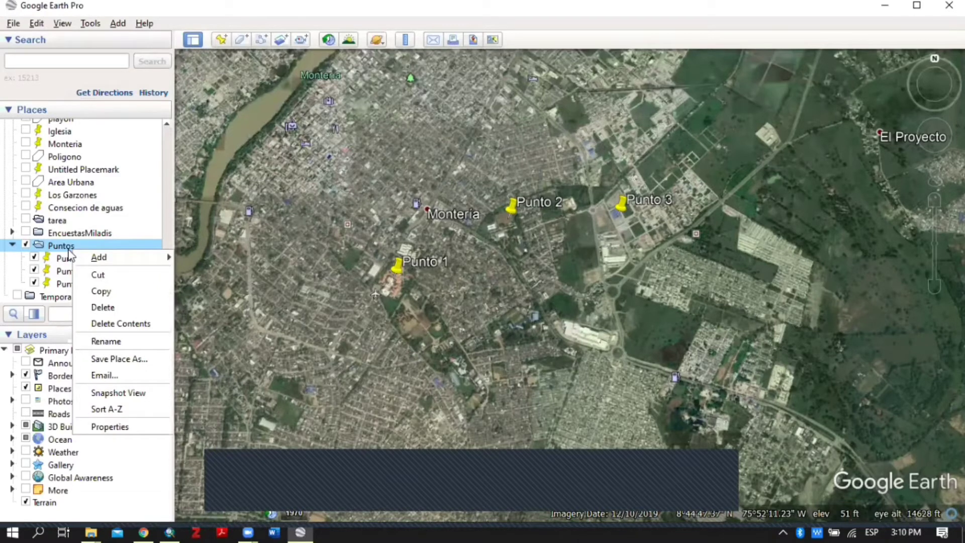
pyautogui.click(106, 359)
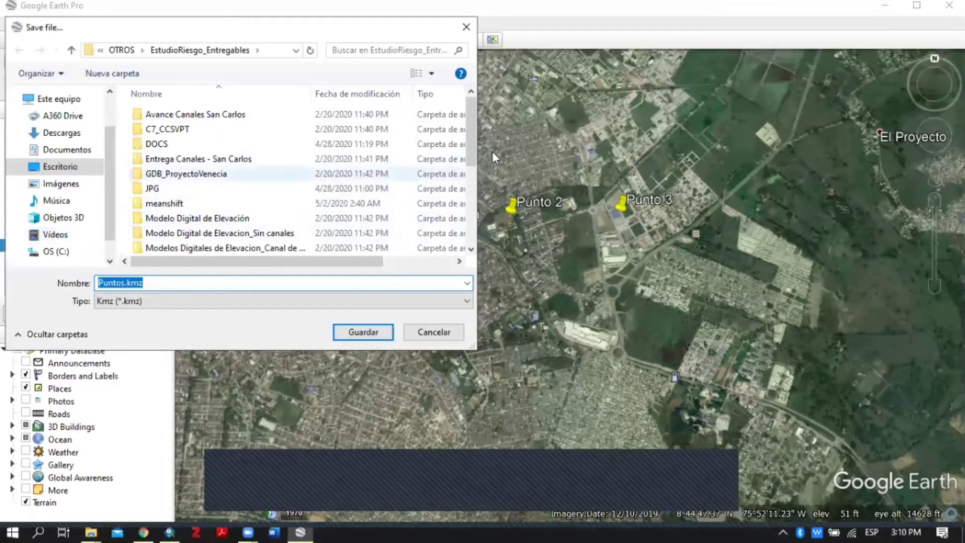
pyautogui.click(366, 334)
pyautogui.click(364, 332)
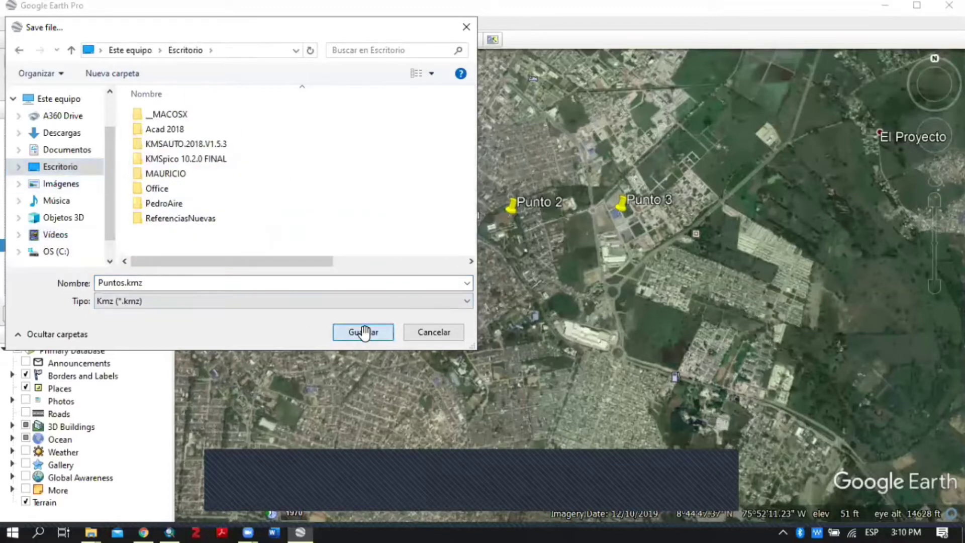
pyautogui.click(364, 333)
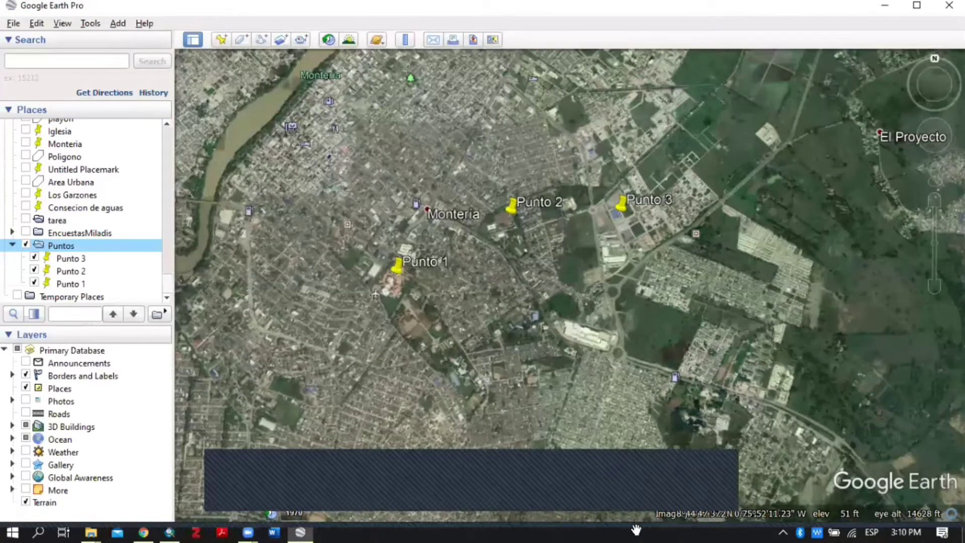
# - Switch to ArcMap and open the KML To Layer tool from the From KML toolset of the Conversion Tools
pyautogui.hotkey('alt', 'Tab')
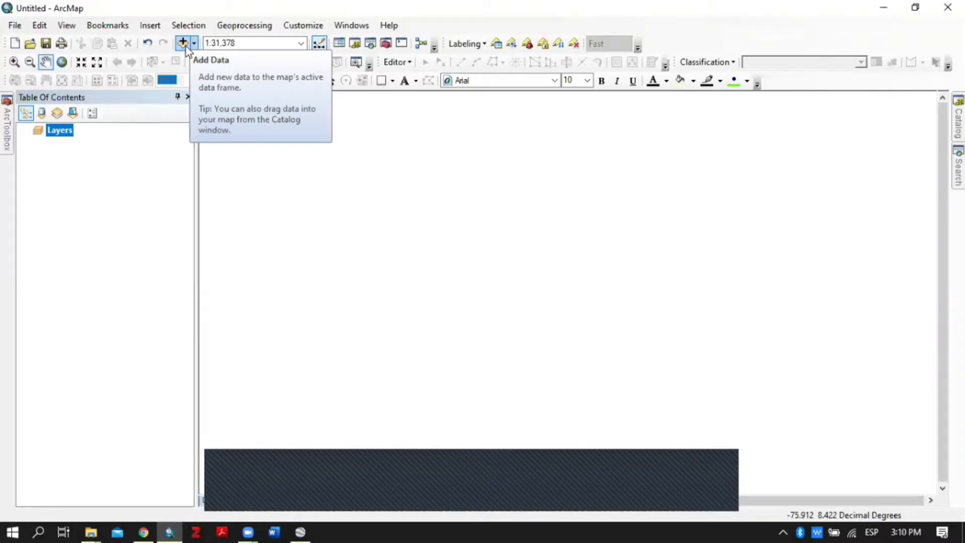
pyautogui.moveTo(6, 131)
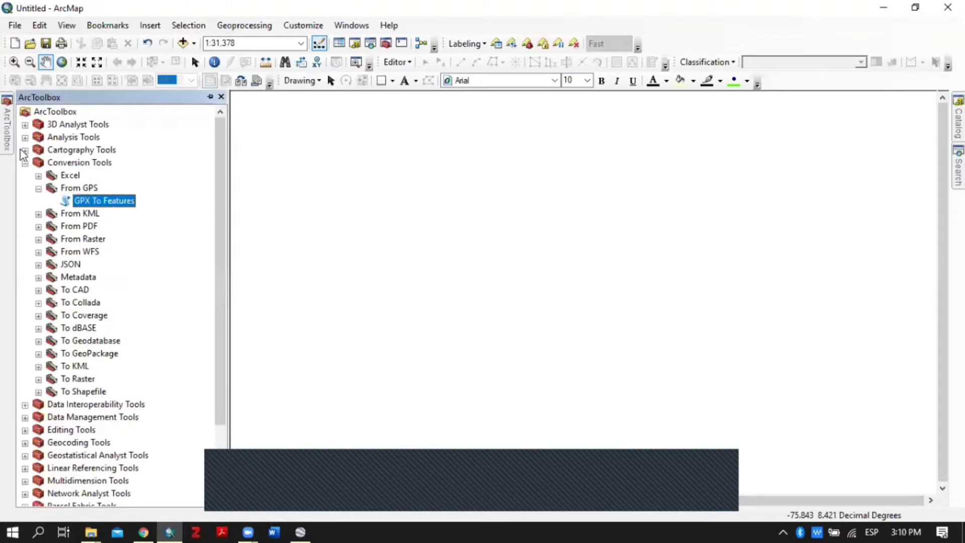
pyautogui.click(25, 164)
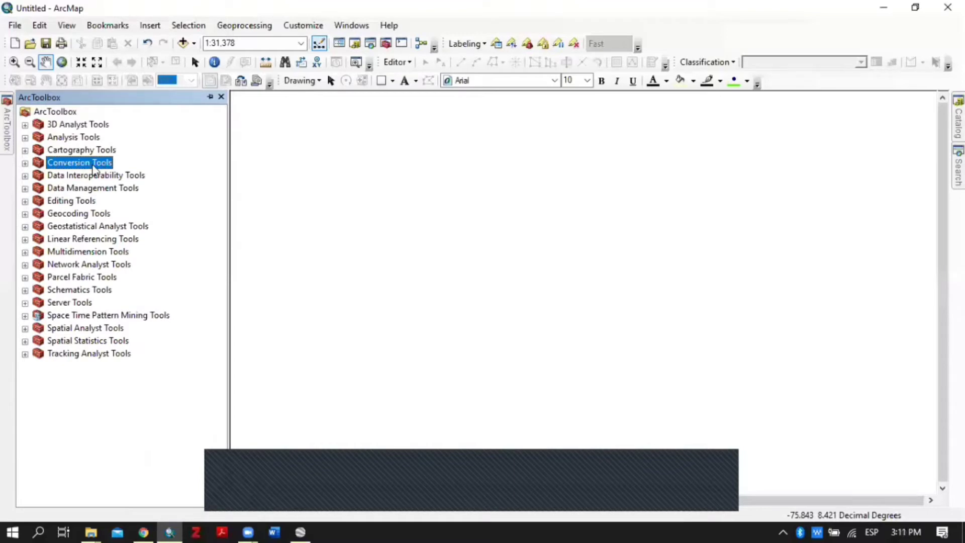
pyautogui.click(24, 163)
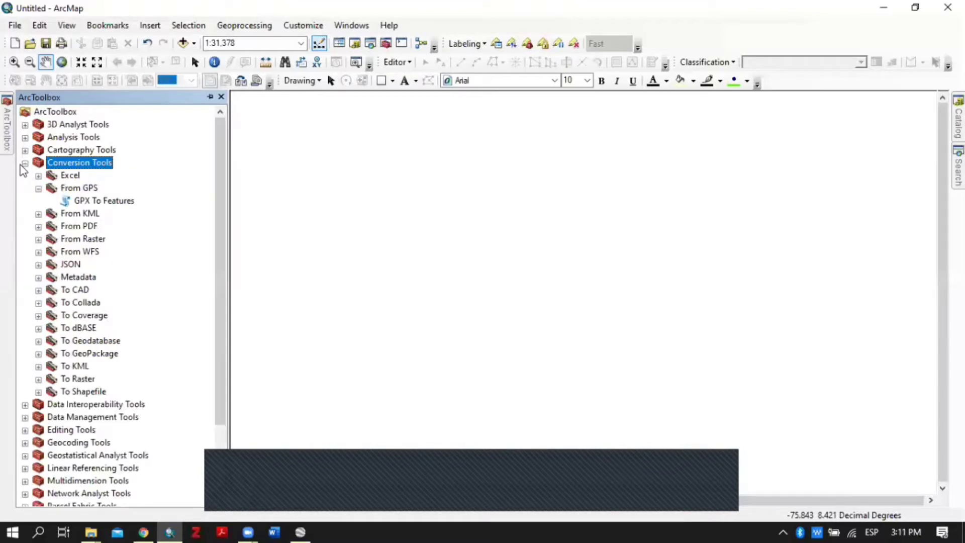
pyautogui.click(38, 189)
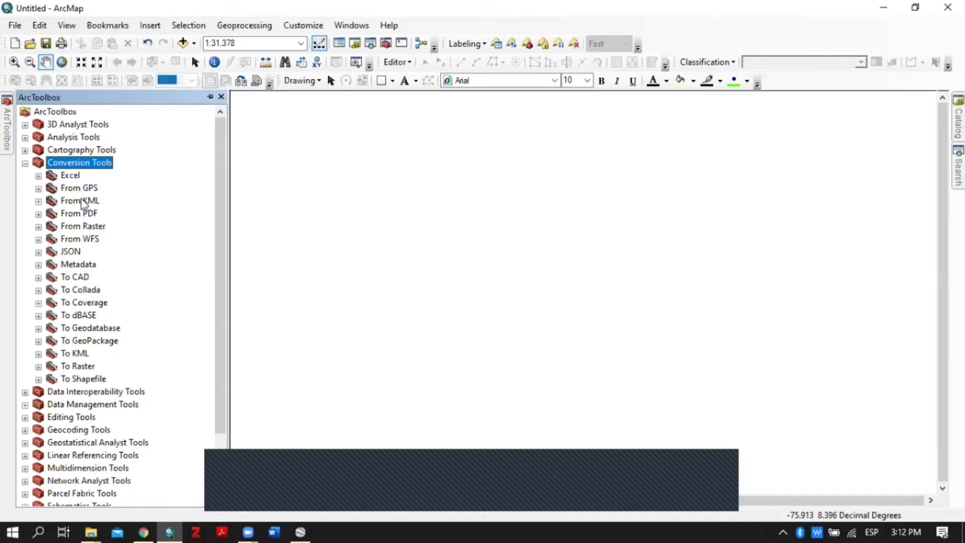
pyautogui.click(84, 203)
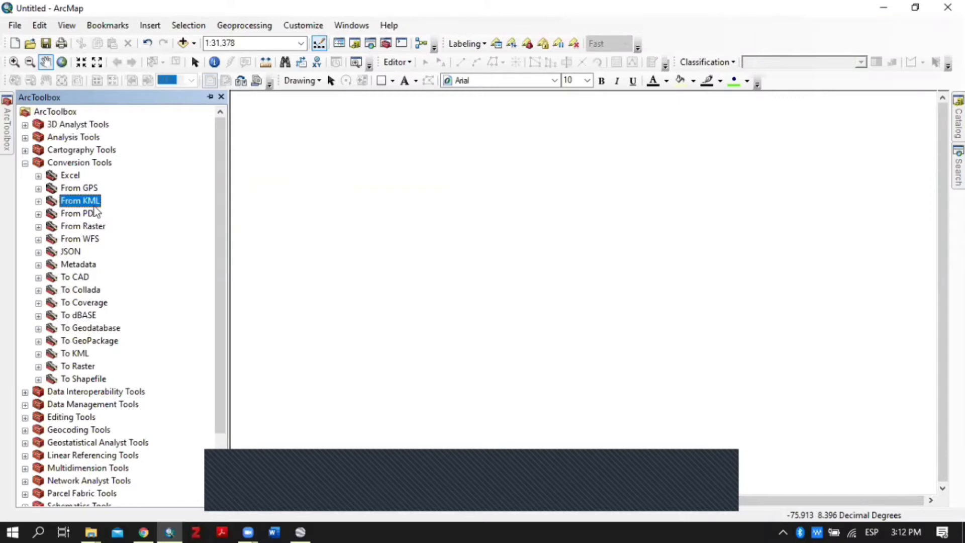
pyautogui.click(38, 201)
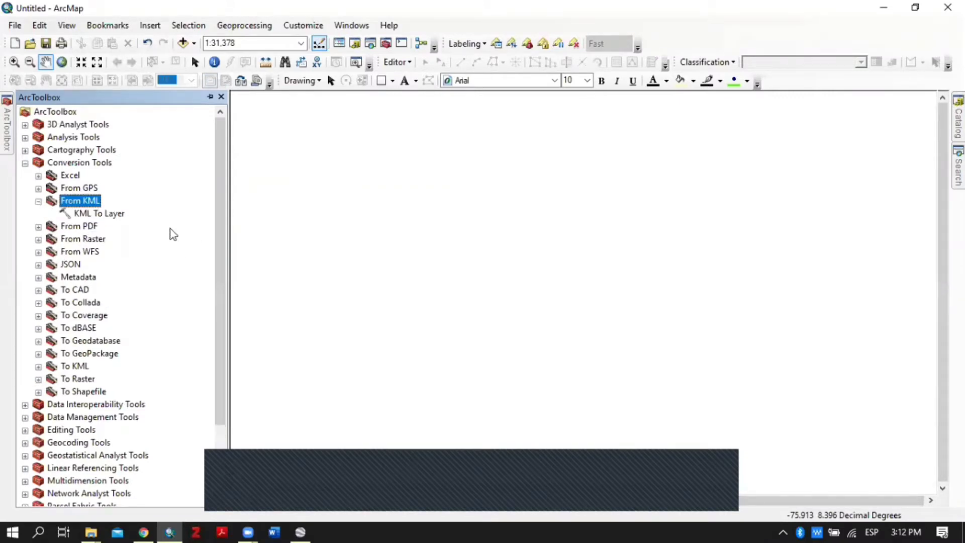
pyautogui.doubleClick(120, 215)
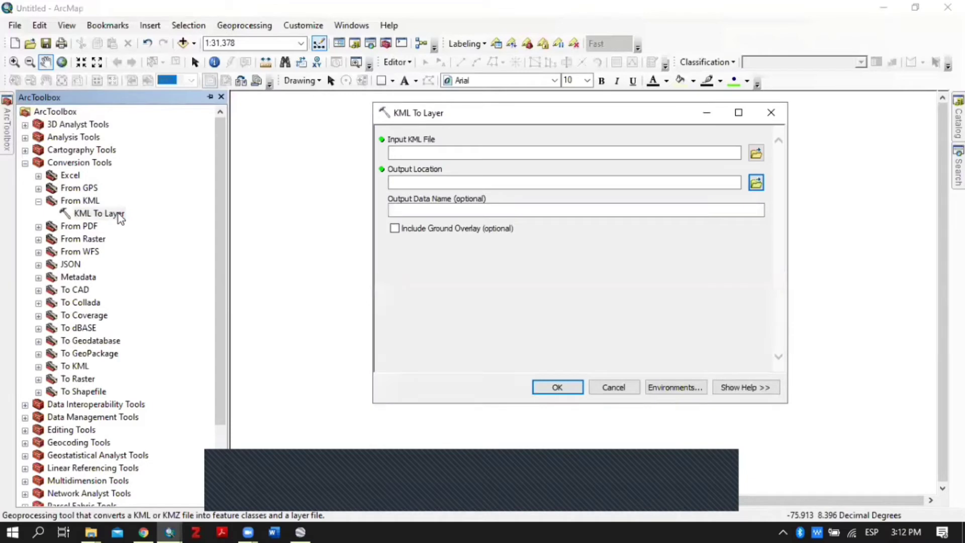
# - Choose Puntos.kmz from the desktop as the input KML file
pyautogui.click(756, 153)
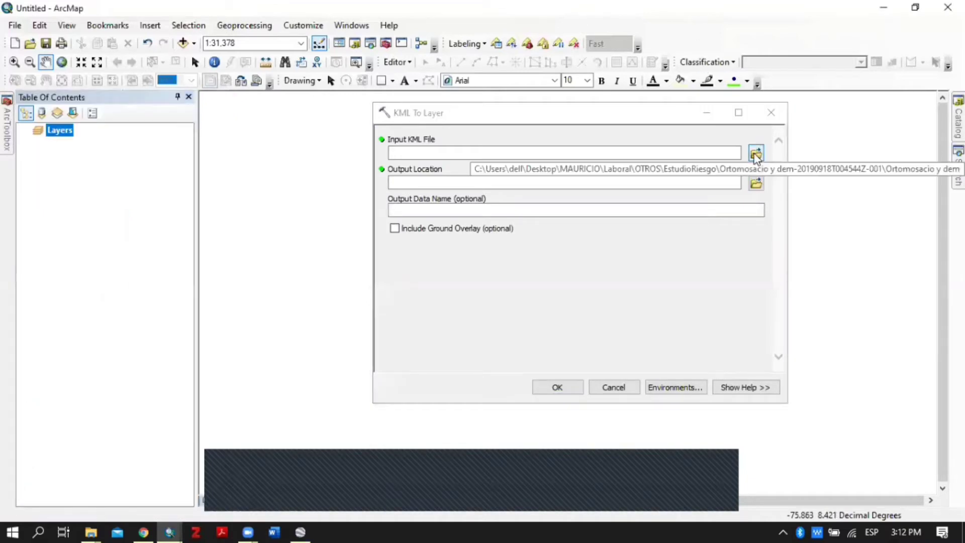
pyautogui.click(431, 216)
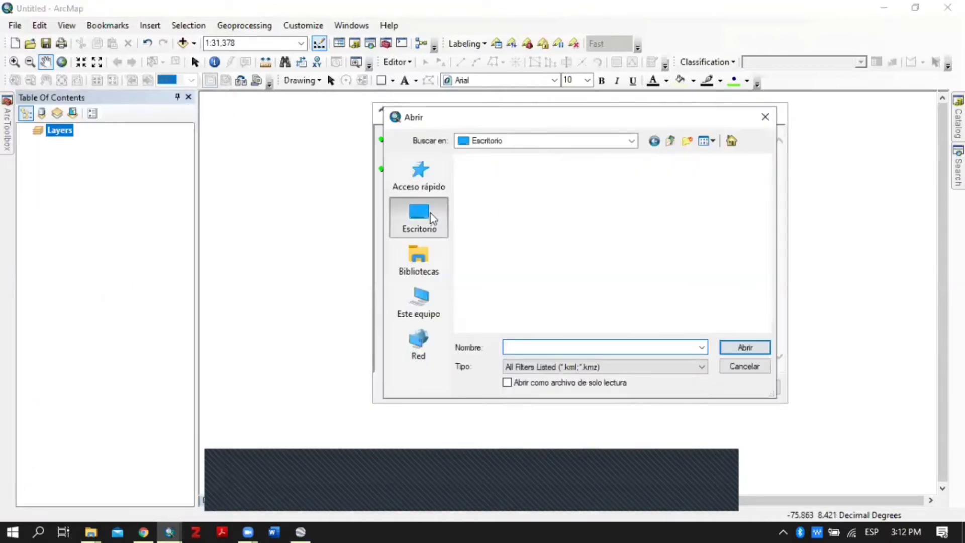
pyautogui.moveTo(765, 191); pyautogui.dragTo(763, 299)
pyautogui.click(552, 320)
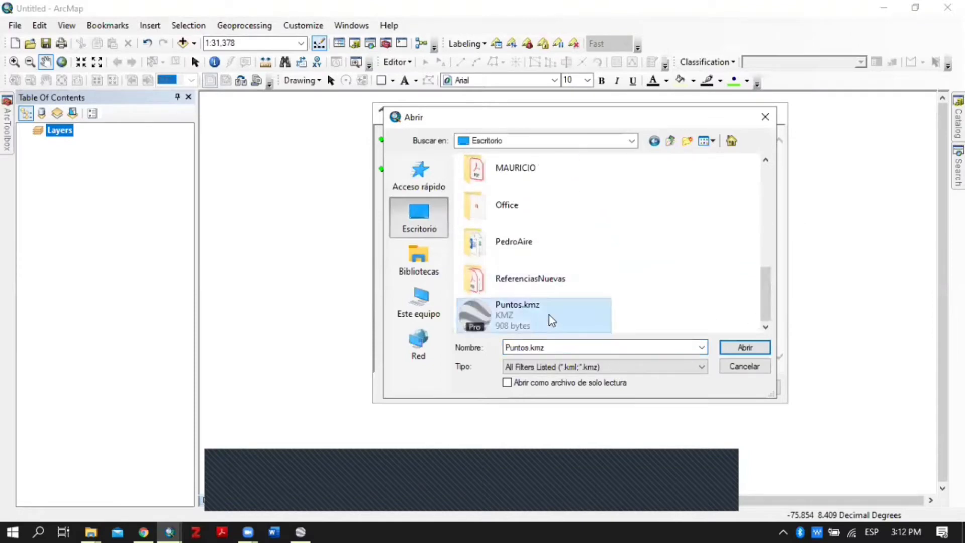
pyautogui.click(738, 347)
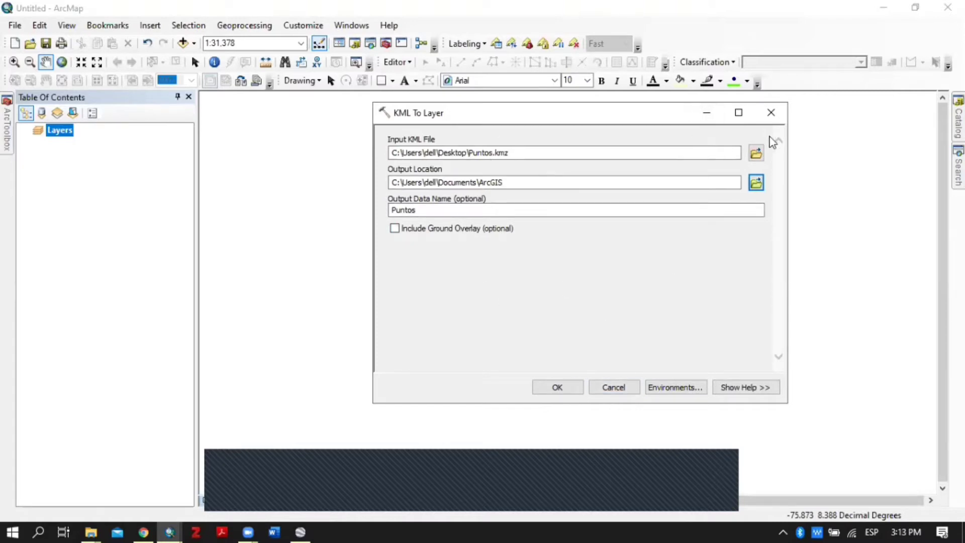
pyautogui.click(755, 182)
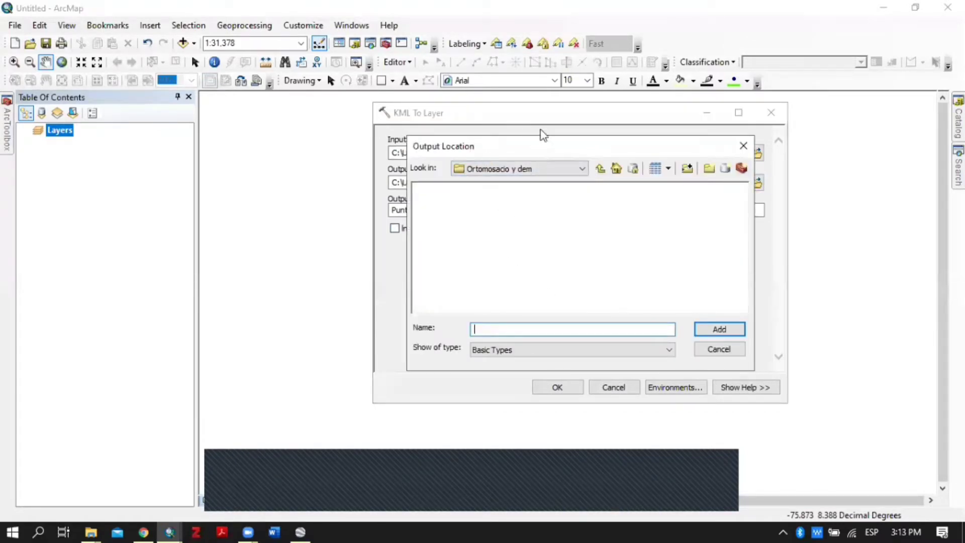
pyautogui.click(581, 170)
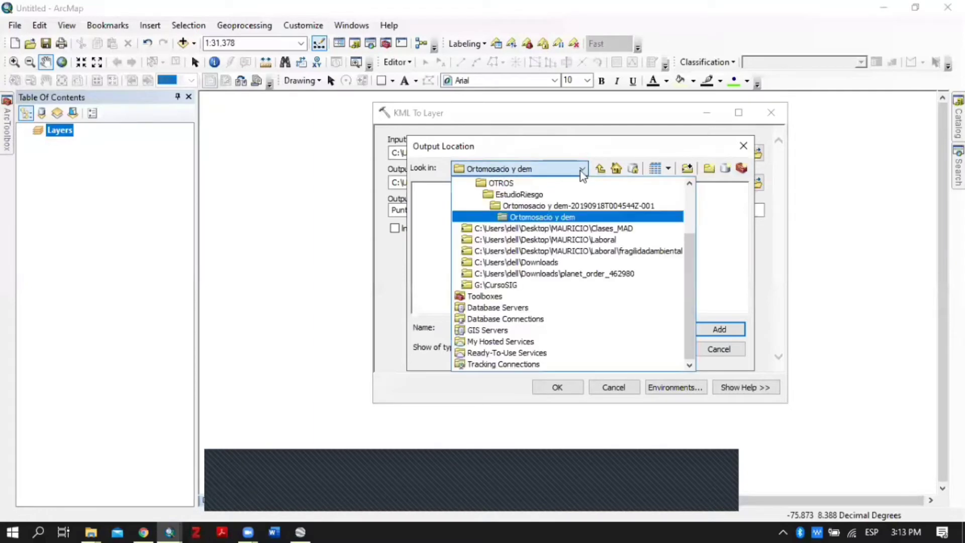
pyautogui.scroll(3, 547, 199)
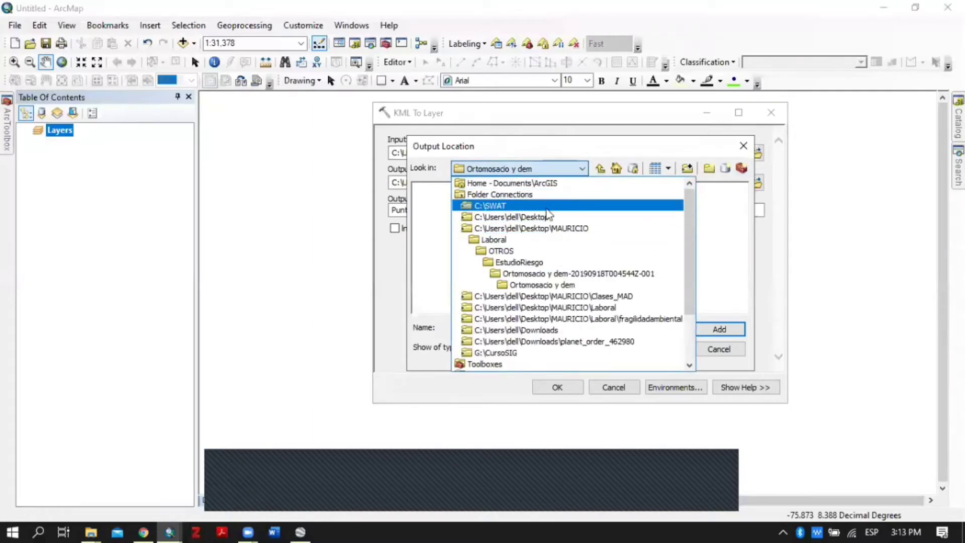
pyautogui.click(544, 231)
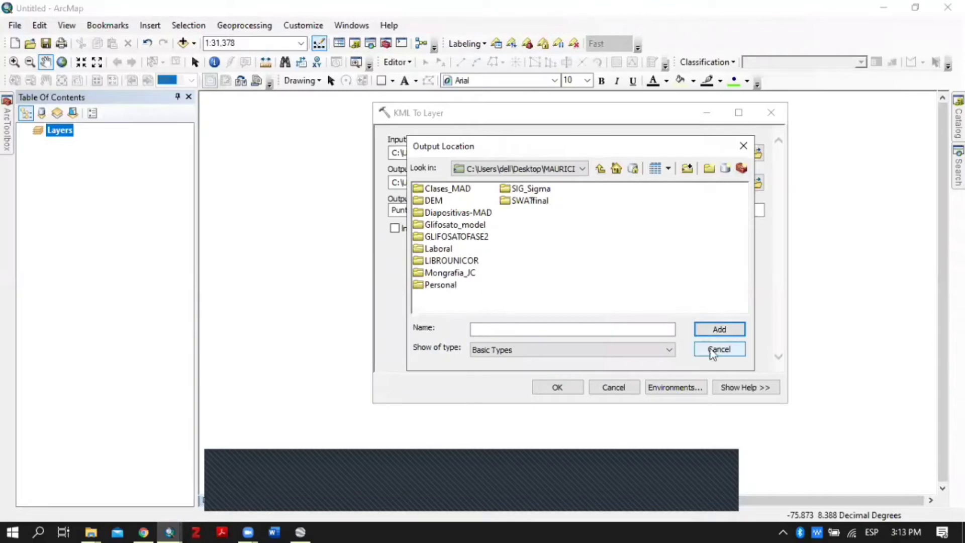
pyautogui.click(744, 147)
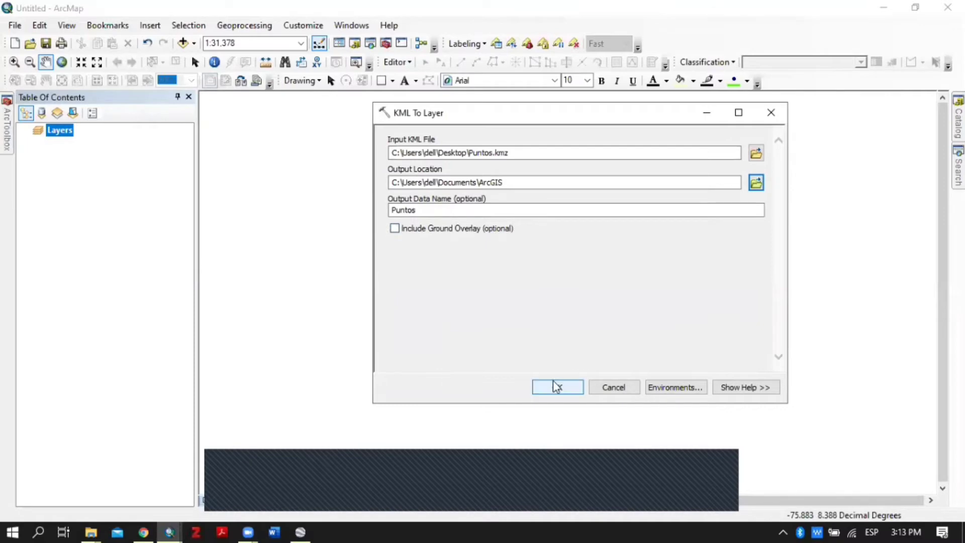
# - Run the KML To Layer conversion with Documents\ArcGIS as the output location and Puntos as the output data name
pyautogui.click(504, 182)
pyautogui.click(558, 387)
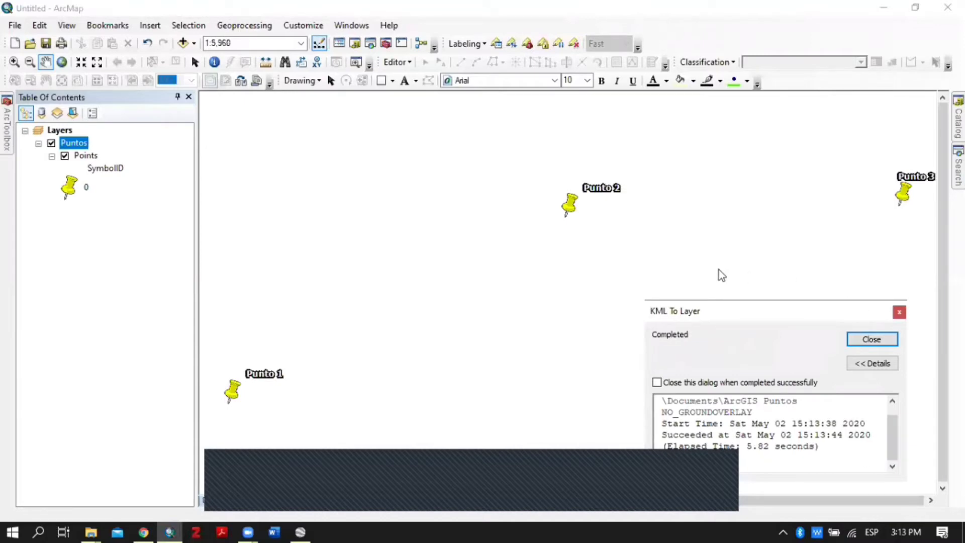
pyautogui.click(868, 339)
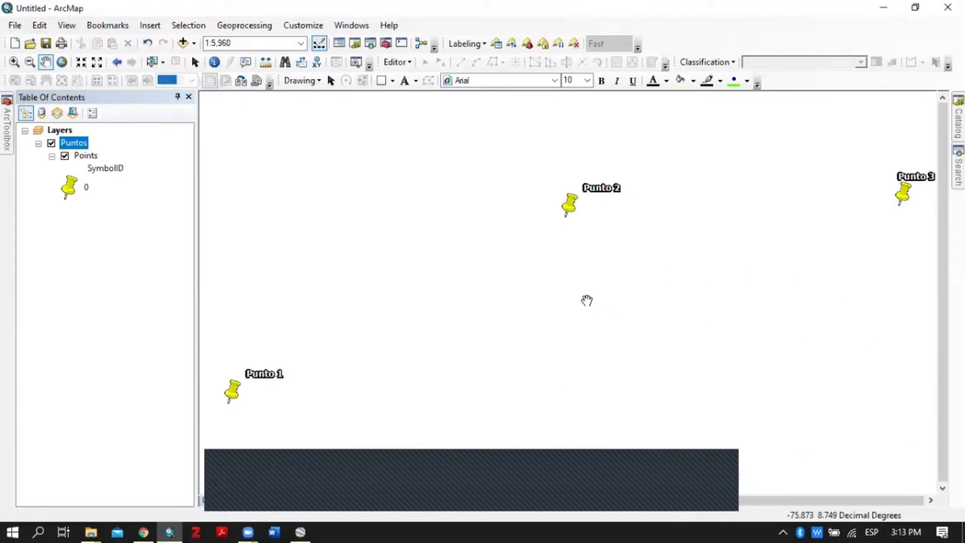
pyautogui.scroll(1, 587, 297)
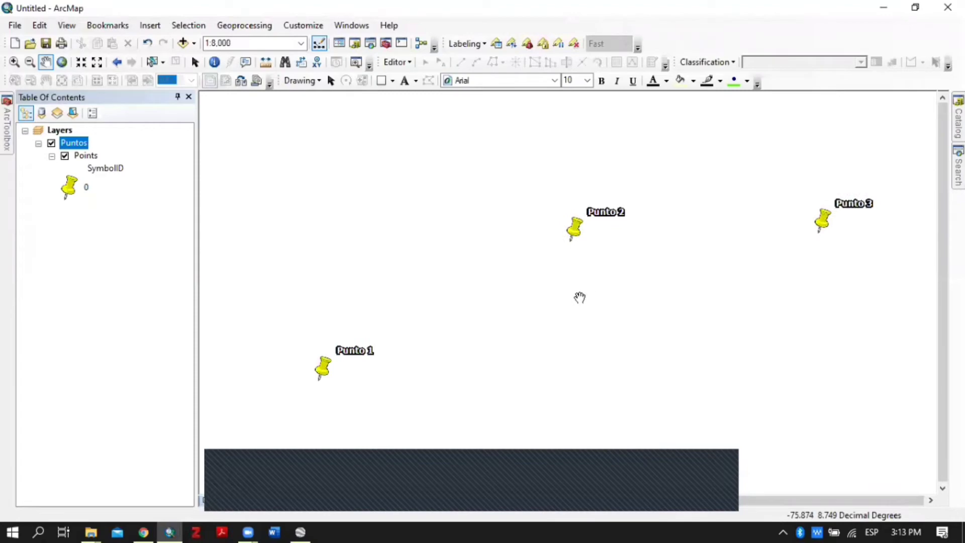
pyautogui.scroll(1, 575, 302)
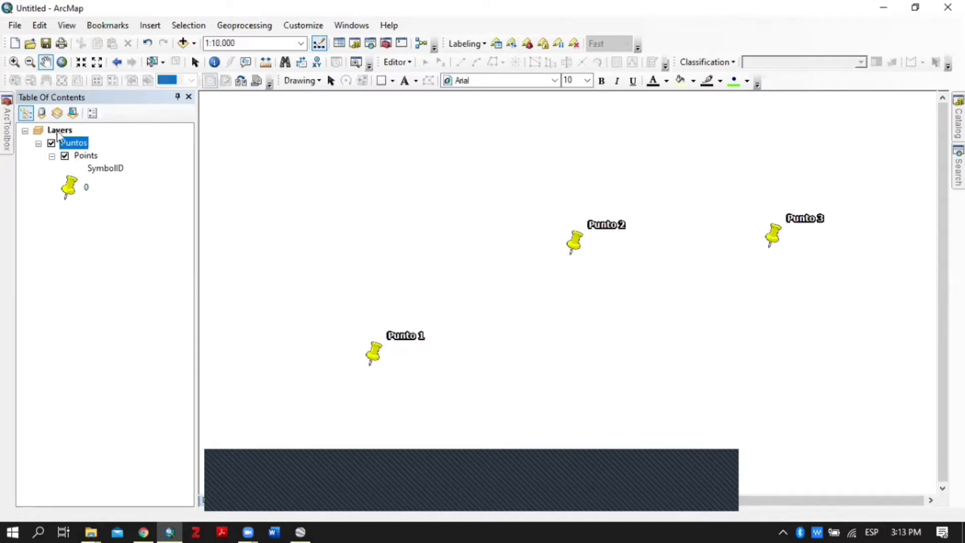
pyautogui.click(83, 144)
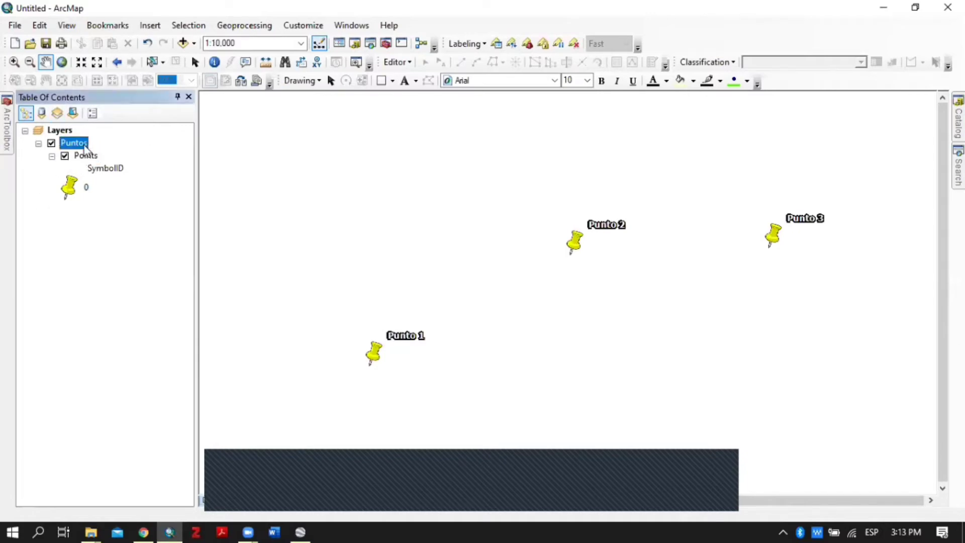
pyautogui.click(80, 156)
pyautogui.click(80, 142)
pyautogui.rightClick(80, 142)
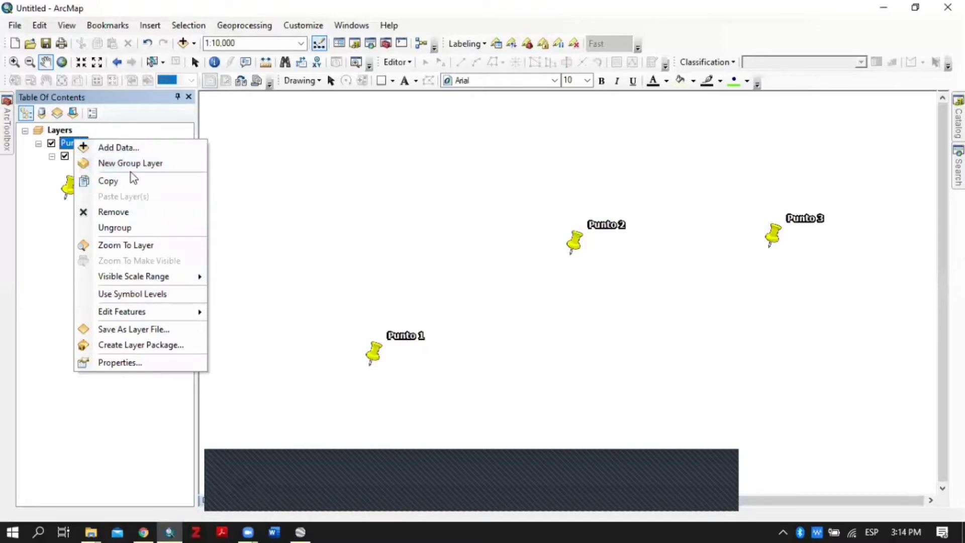
pyautogui.click(128, 132)
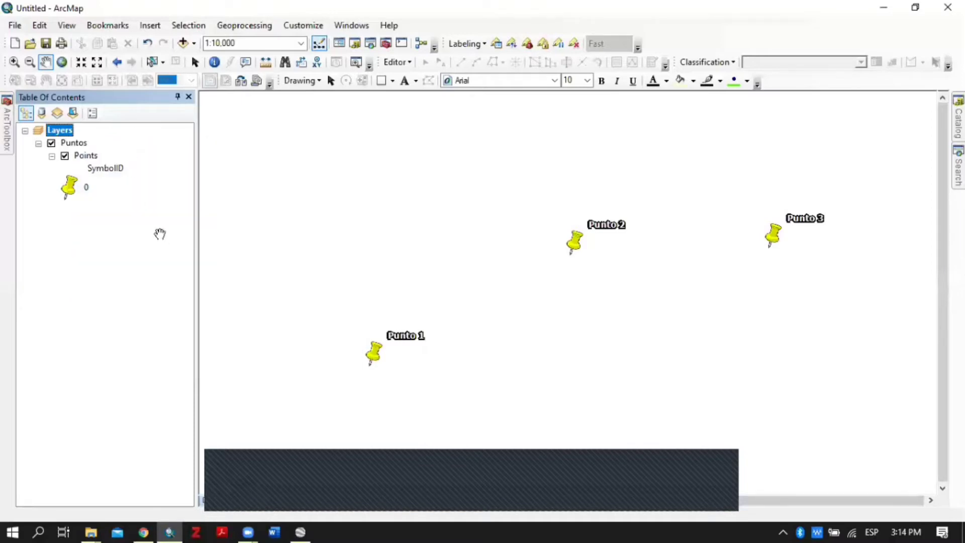
pyautogui.rightClick(85, 157)
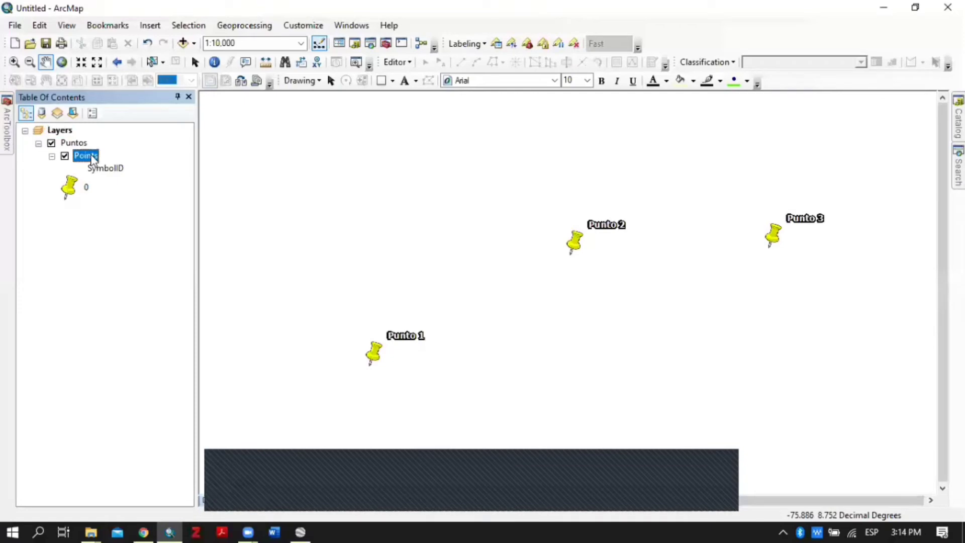
pyautogui.click(108, 142)
pyautogui.click(95, 157)
pyautogui.rightClick(93, 158)
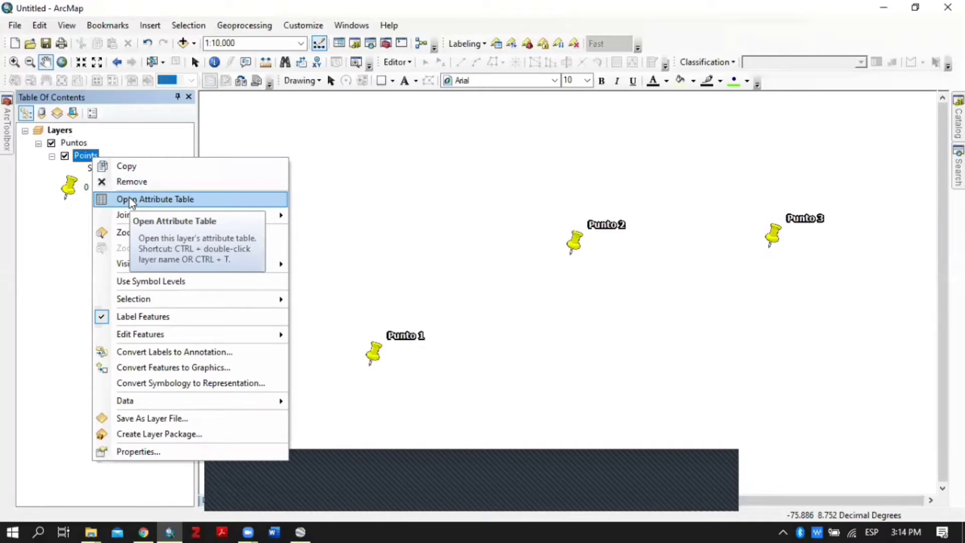
pyautogui.click(105, 152)
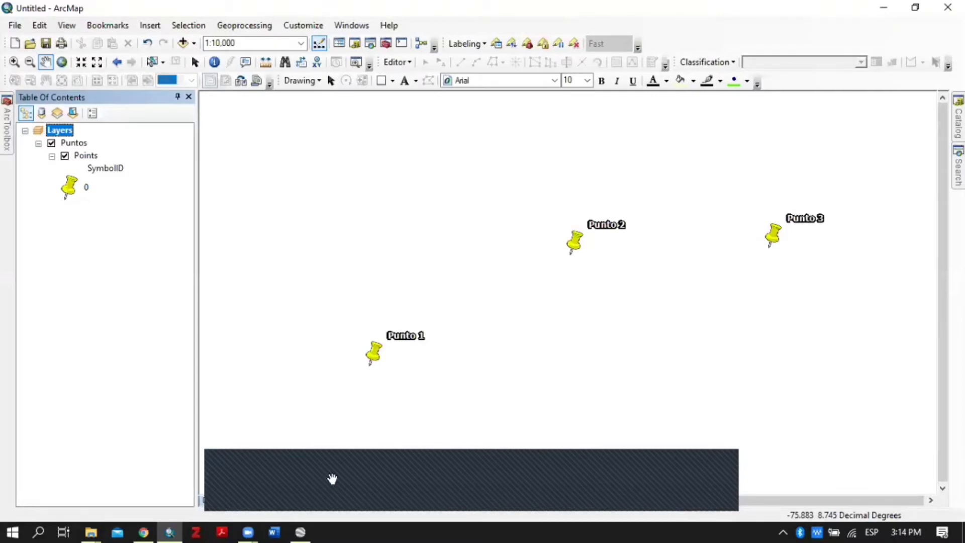
pyautogui.click(7, 126)
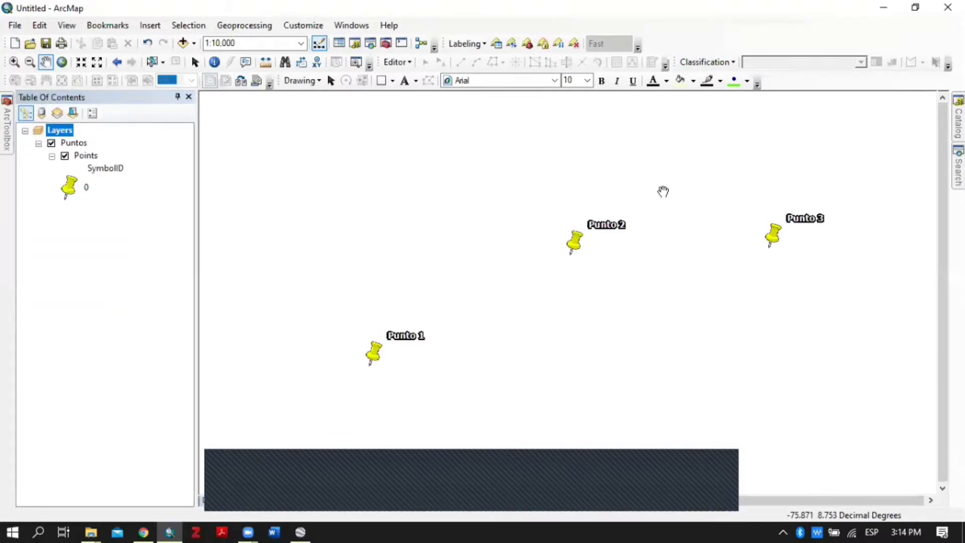
pyautogui.click(81, 157)
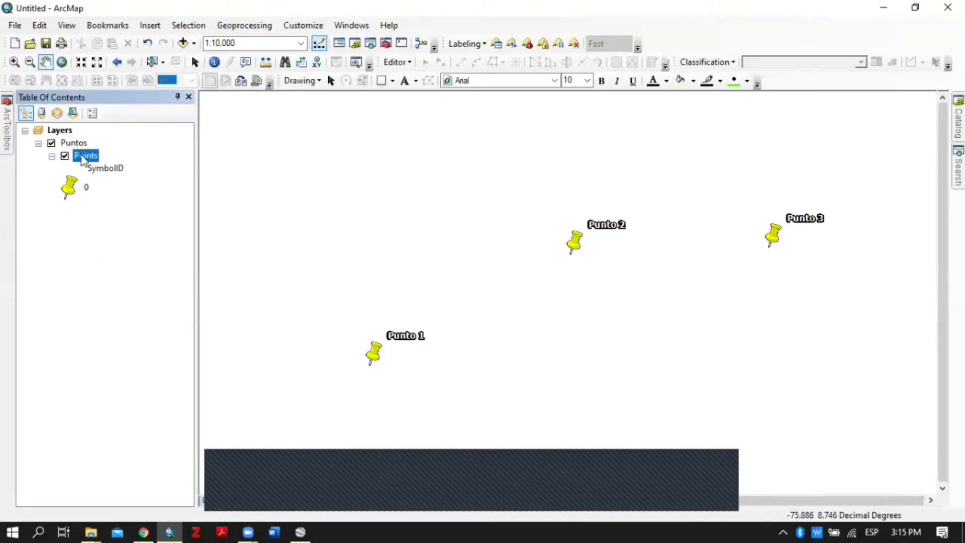
# - Open the Project tool from the Projections and Transformations toolset of the Data Management Tools
pyautogui.moveTo(8, 125)
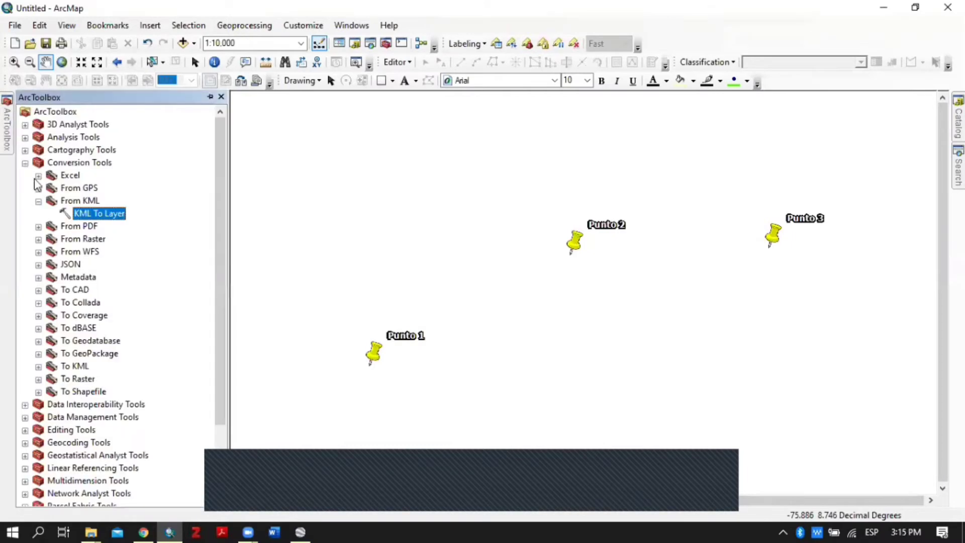
pyautogui.click(25, 163)
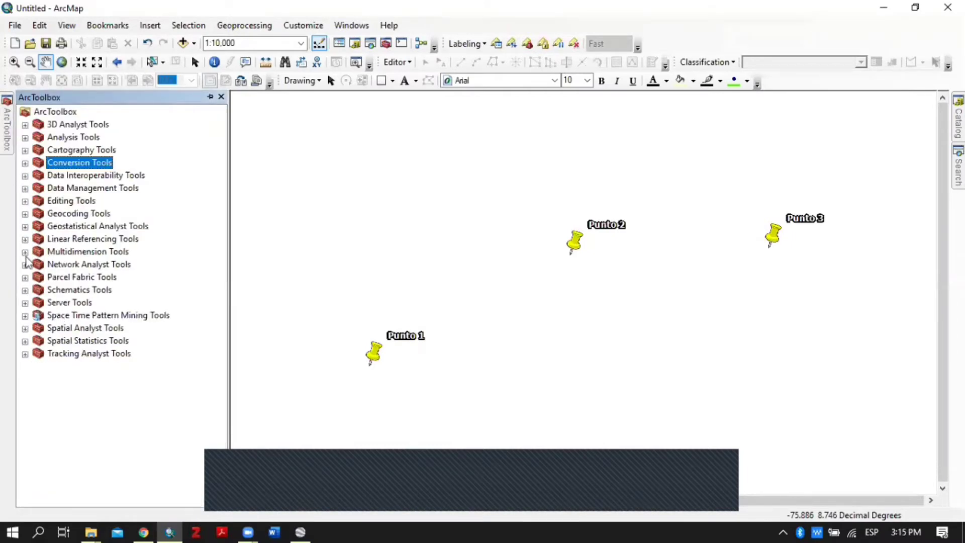
pyautogui.click(26, 188)
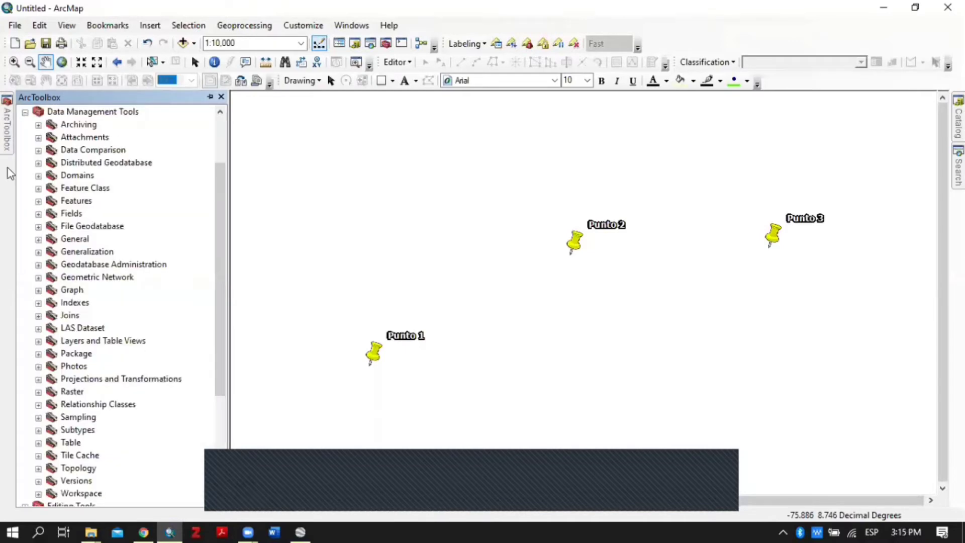
pyautogui.click(38, 379)
pyautogui.moveTo(216, 194); pyautogui.dragTo(218, 234)
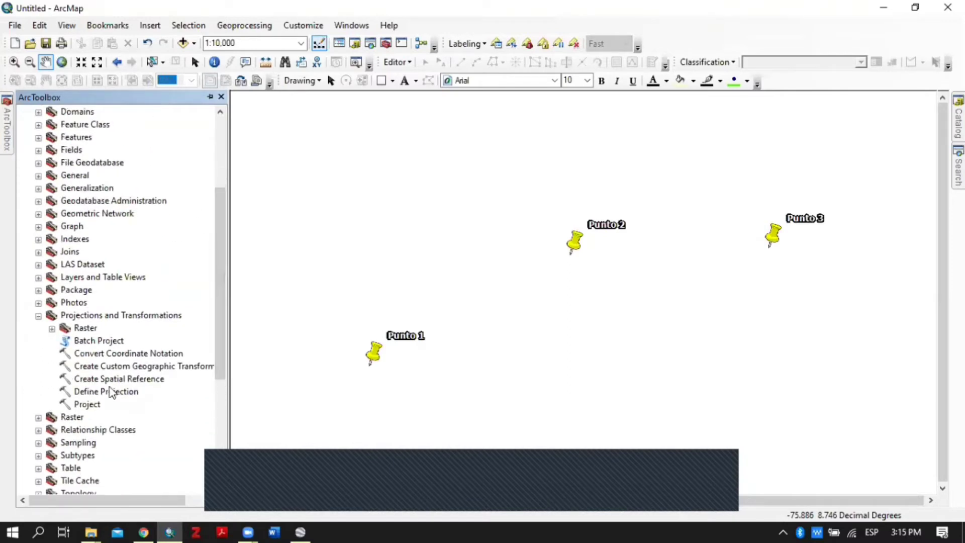
pyautogui.doubleClick(87, 405)
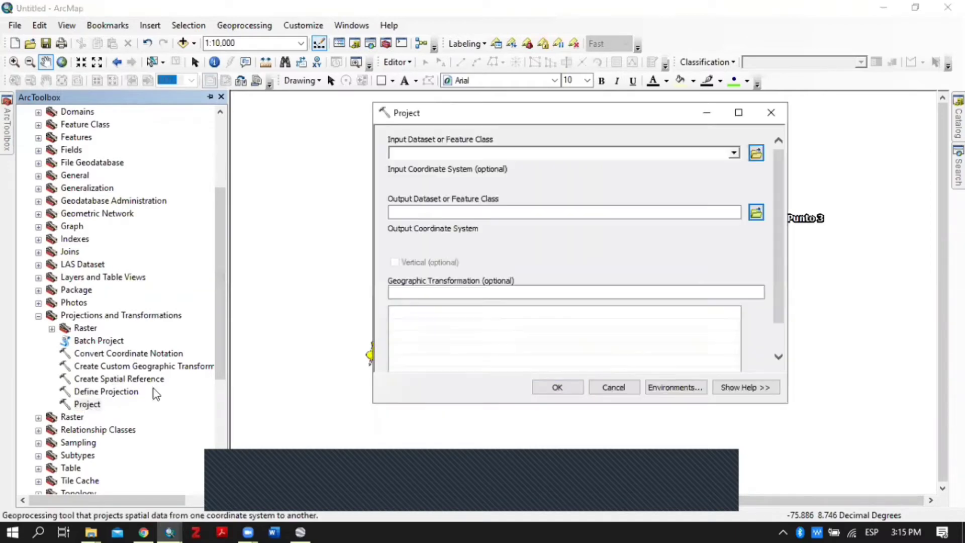
# - Project the Puntos\Points layer to MAGNA Colombia Oeste, with Points_Project in Default.gdb as the output feature class
pyautogui.click(733, 153)
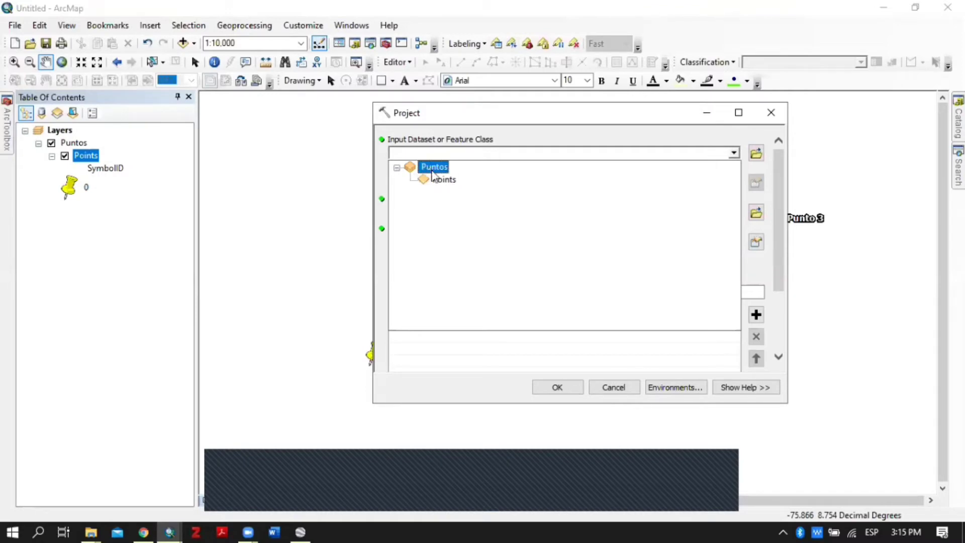
pyautogui.click(449, 181)
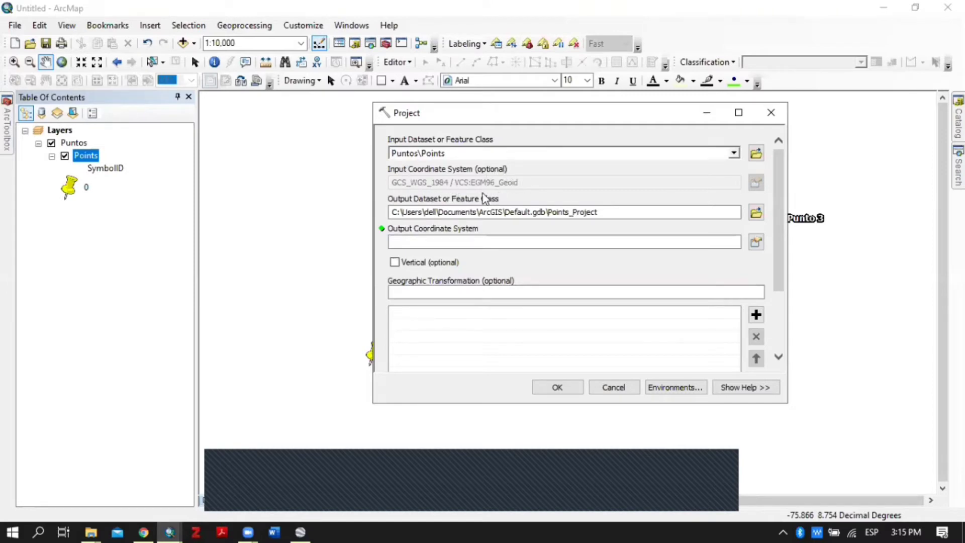
pyautogui.click(758, 242)
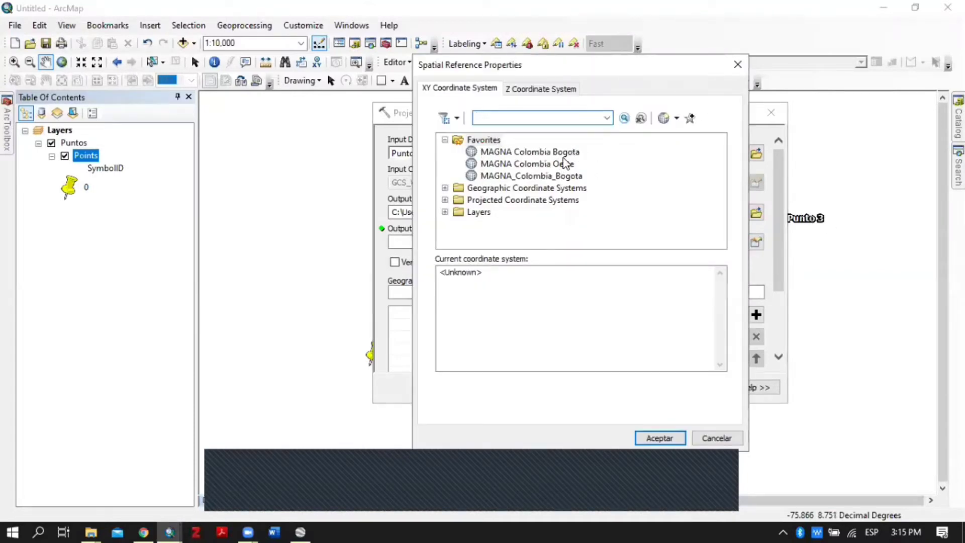
pyautogui.click(533, 164)
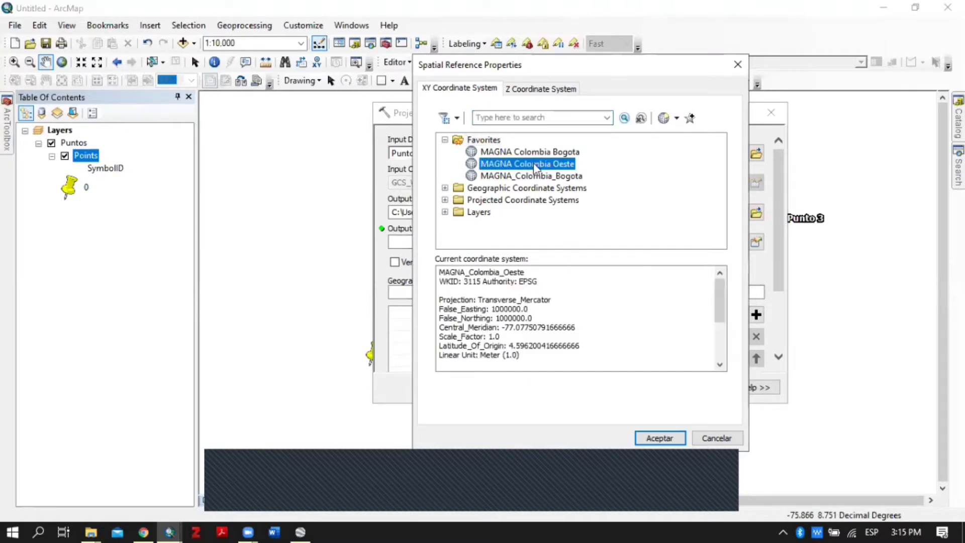
pyautogui.click(659, 439)
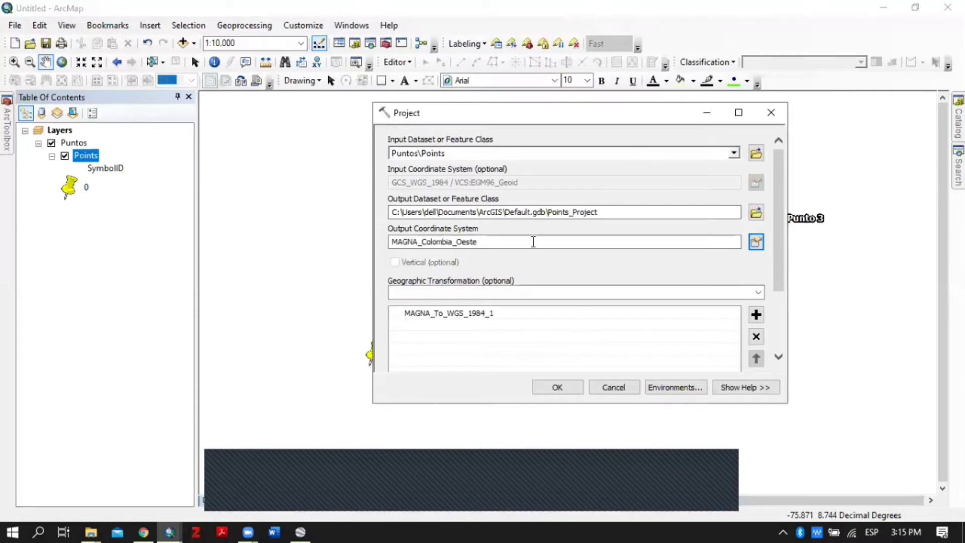
pyautogui.click(568, 385)
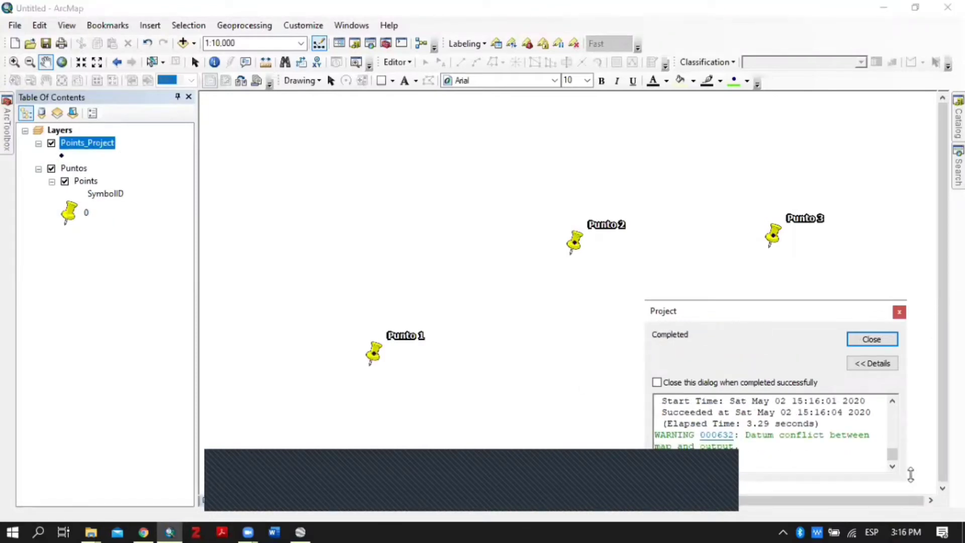
pyautogui.click(877, 340)
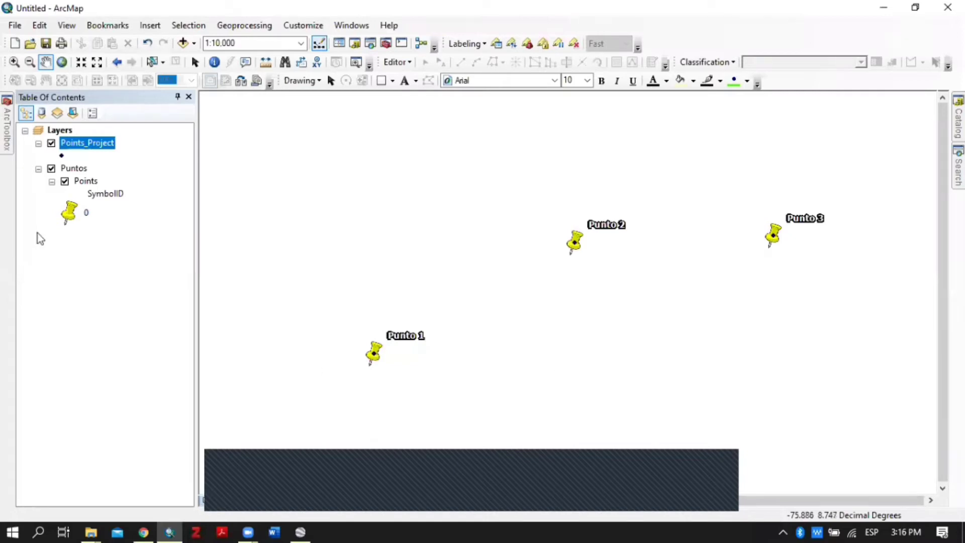
# - Hide the Puntos group and its Points sublayer, and remove the group from the map
pyautogui.click(51, 168)
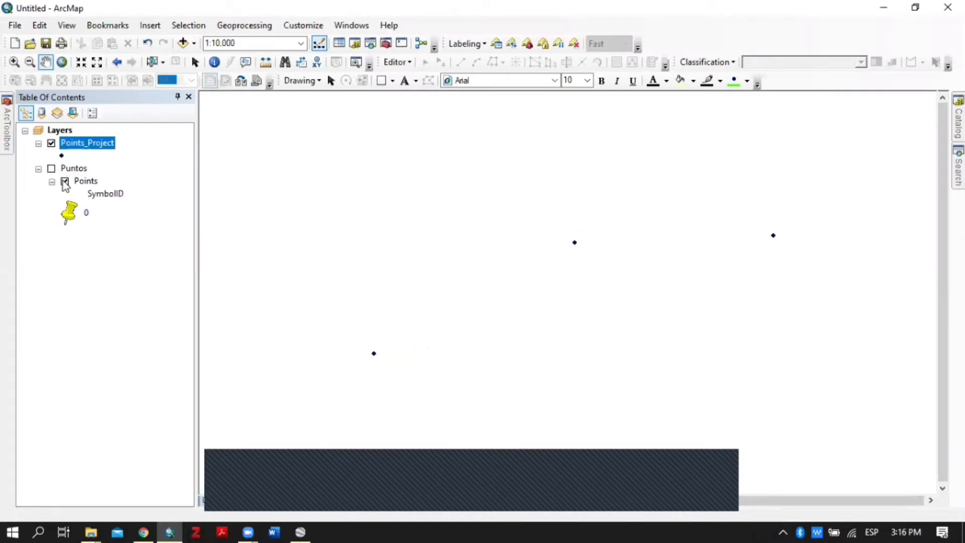
pyautogui.click(65, 181)
pyautogui.click(68, 169)
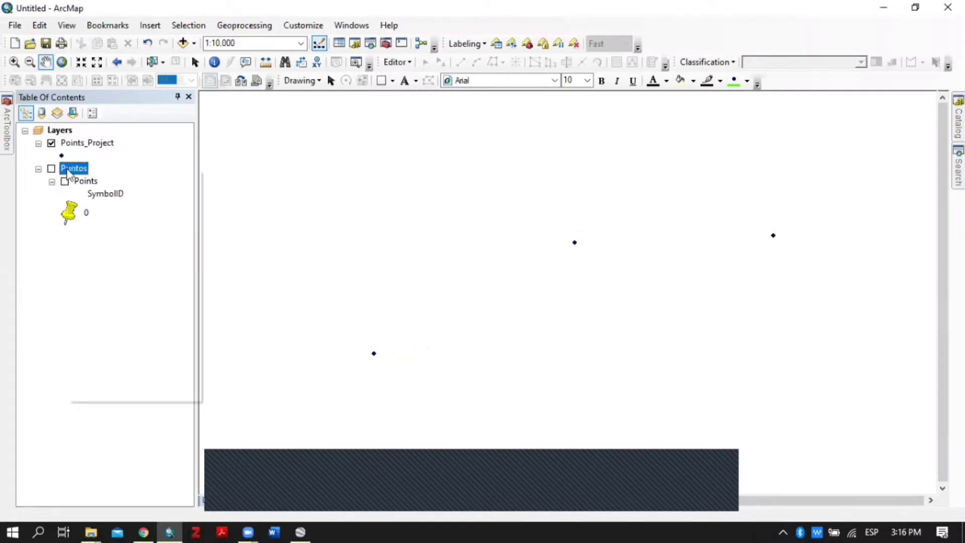
pyautogui.rightClick(68, 173)
pyautogui.click(117, 241)
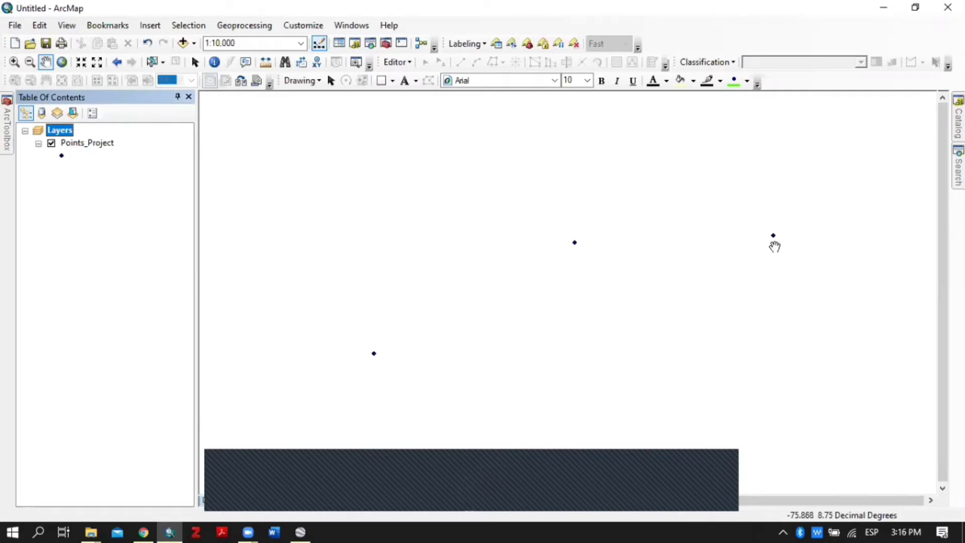
# - Collapse the Data Management Tools and open the KML To Layer tool from the From KML toolset
pyautogui.click(4, 145)
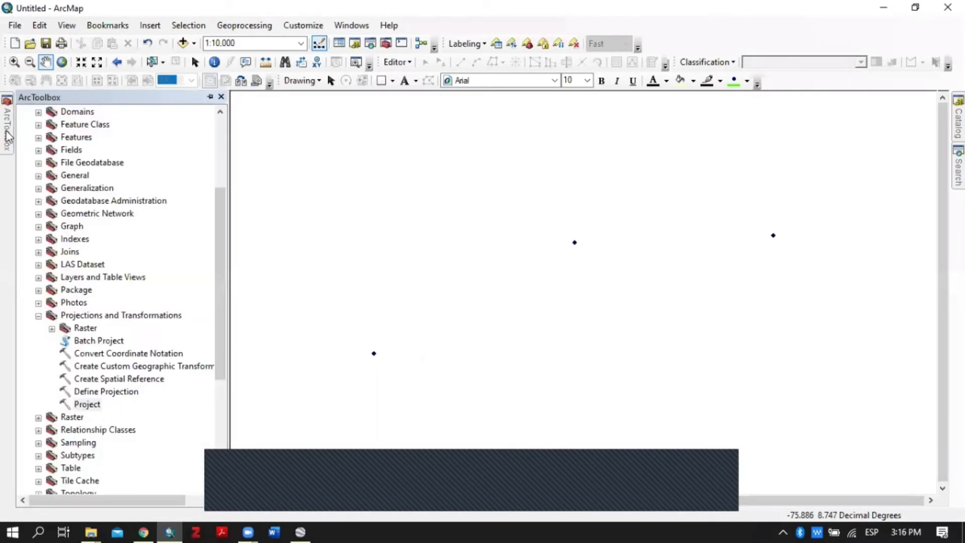
pyautogui.click(39, 316)
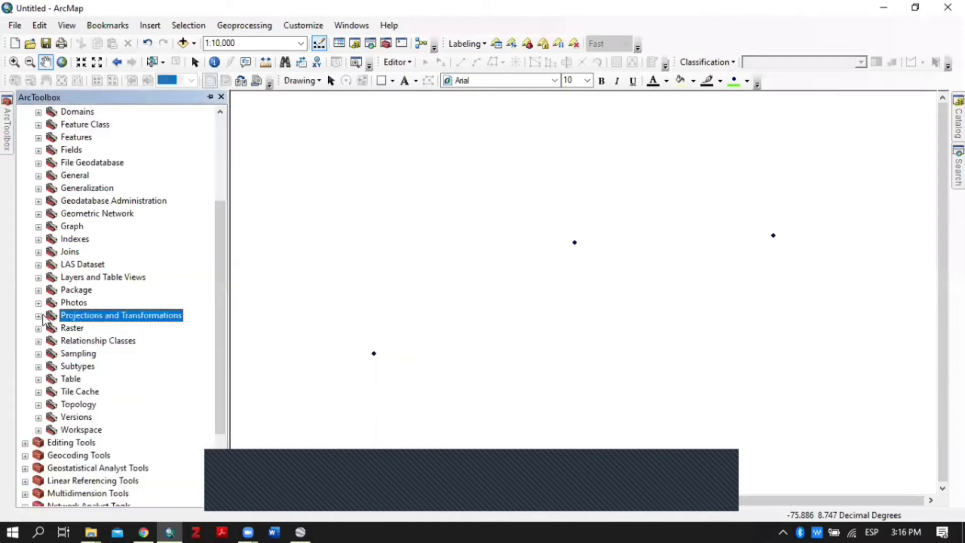
pyautogui.scroll(4, 34, 261)
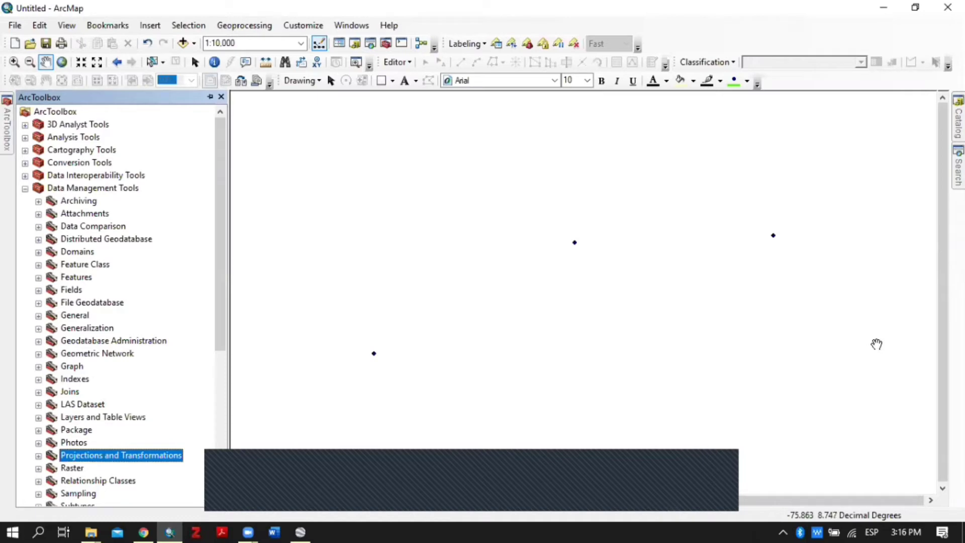
pyautogui.click(25, 189)
pyautogui.click(26, 163)
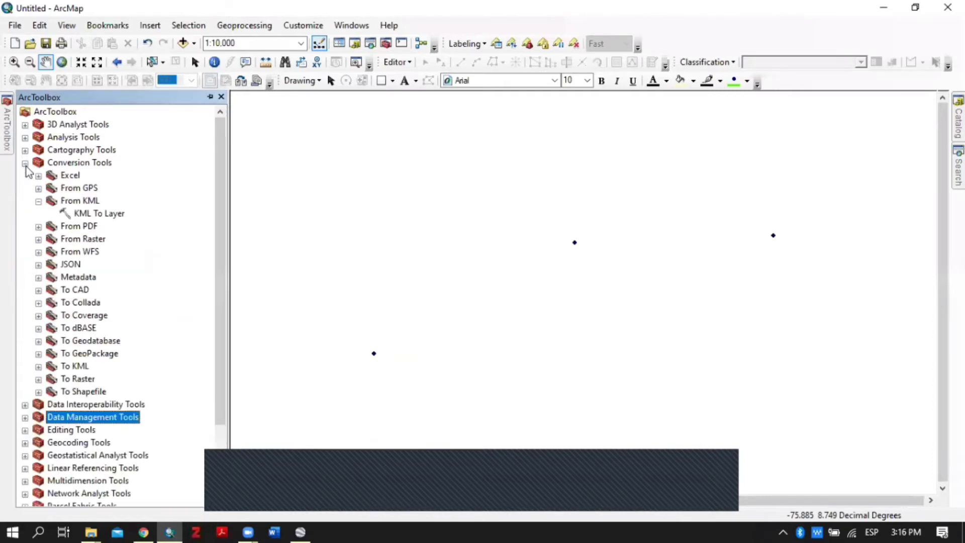
pyautogui.doubleClick(103, 214)
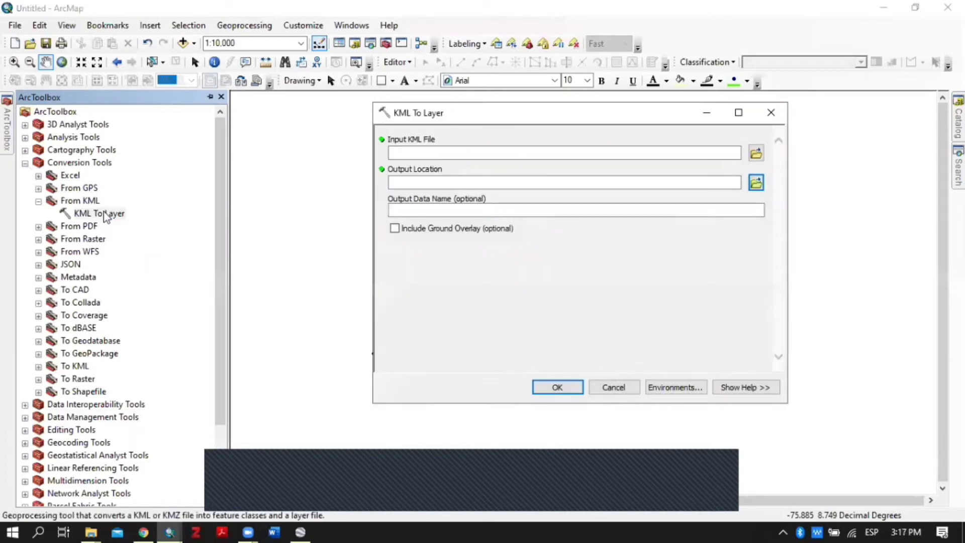
# - Choose Puntos.kmz from the Escritorio (desktop) folder as the input file of the new conversion
pyautogui.click(756, 152)
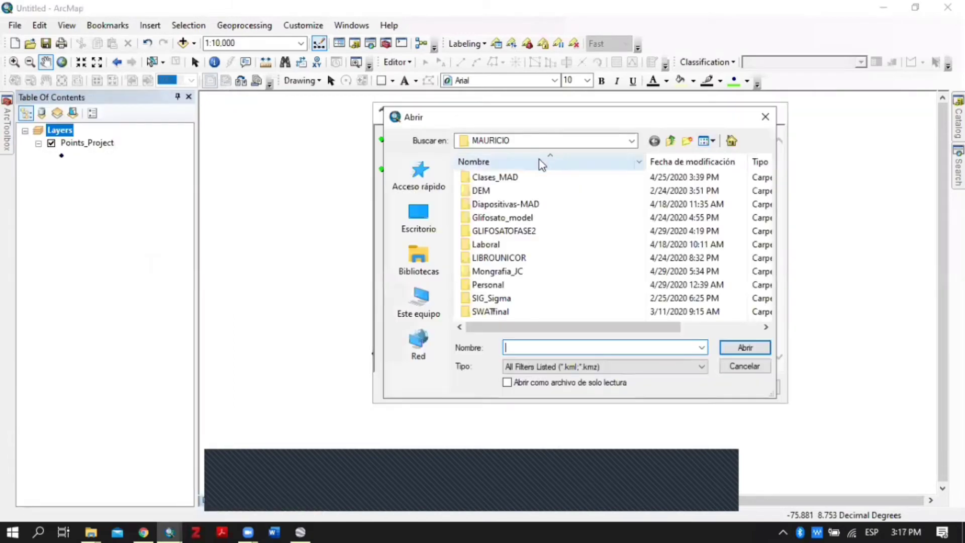
pyautogui.click(419, 216)
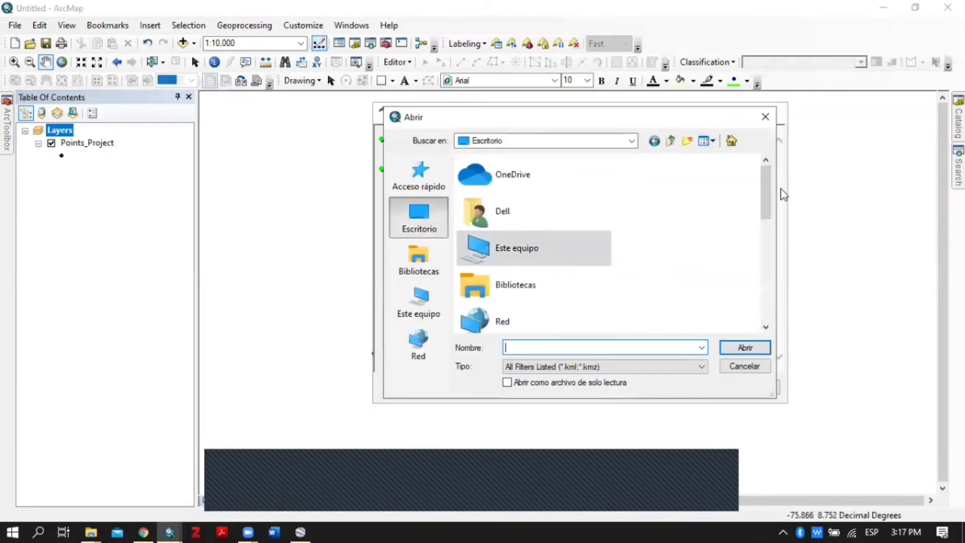
pyautogui.click(767, 274)
pyautogui.click(766, 274)
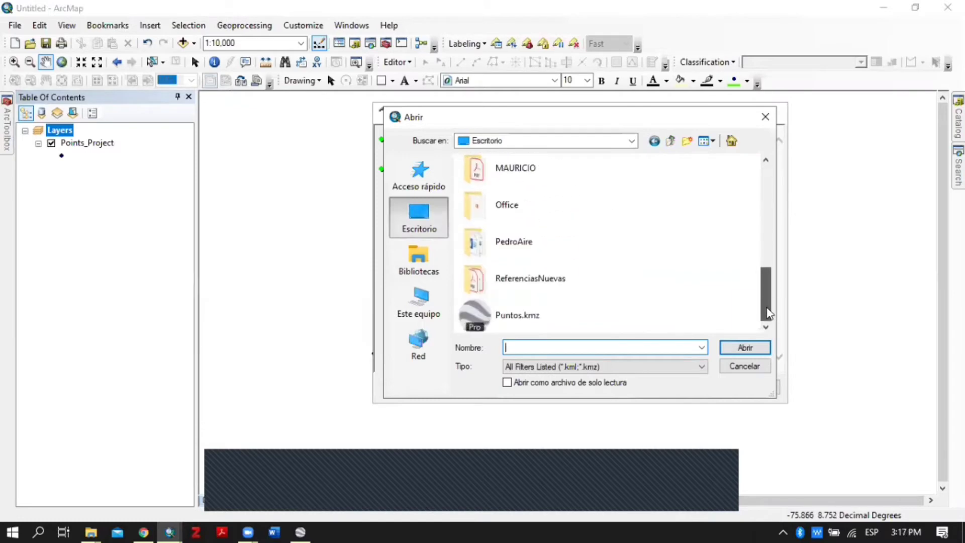
pyautogui.click(506, 324)
pyautogui.click(757, 347)
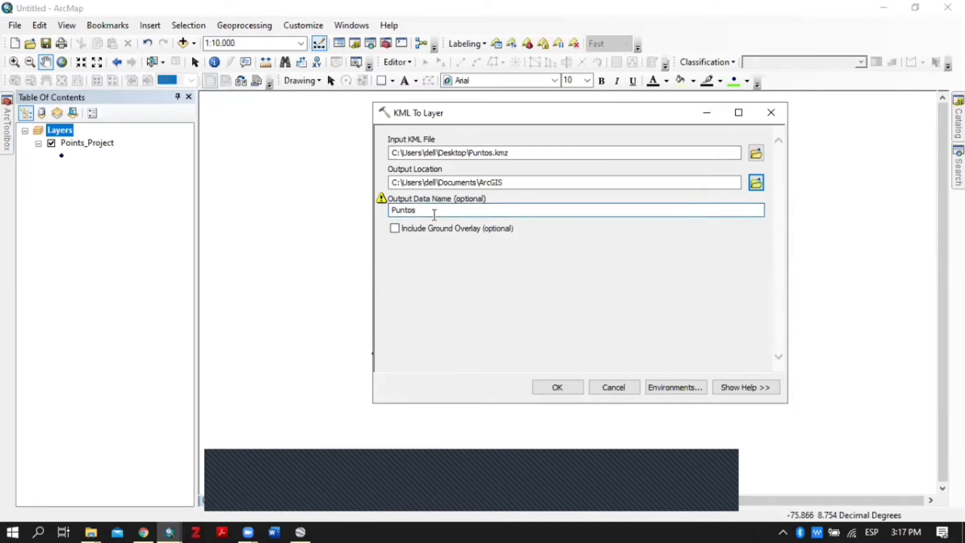
# - Set the output data name to Puntos22 and open the tool's Output Coordinates environment settings
pyautogui.write('22')
pyautogui.click(568, 185)
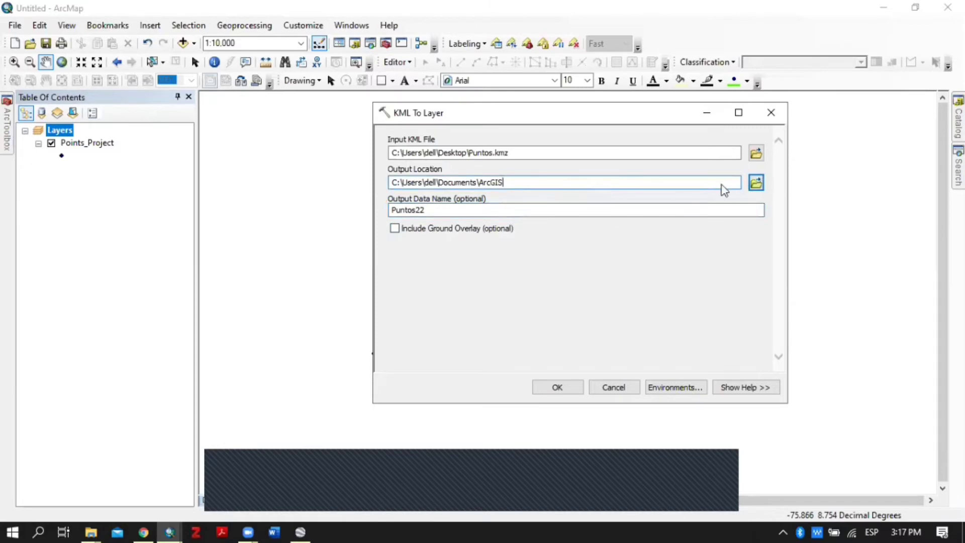
pyautogui.click(449, 210)
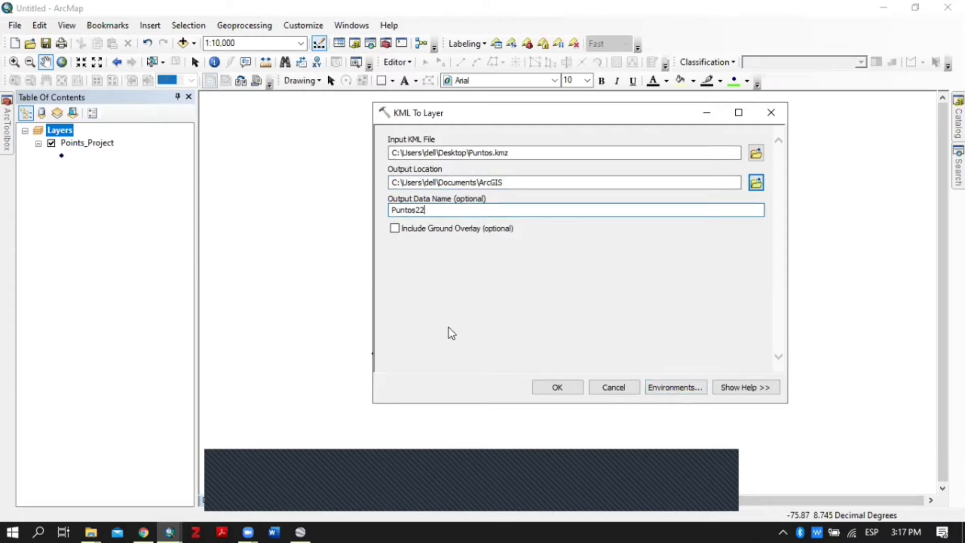
pyautogui.click(694, 392)
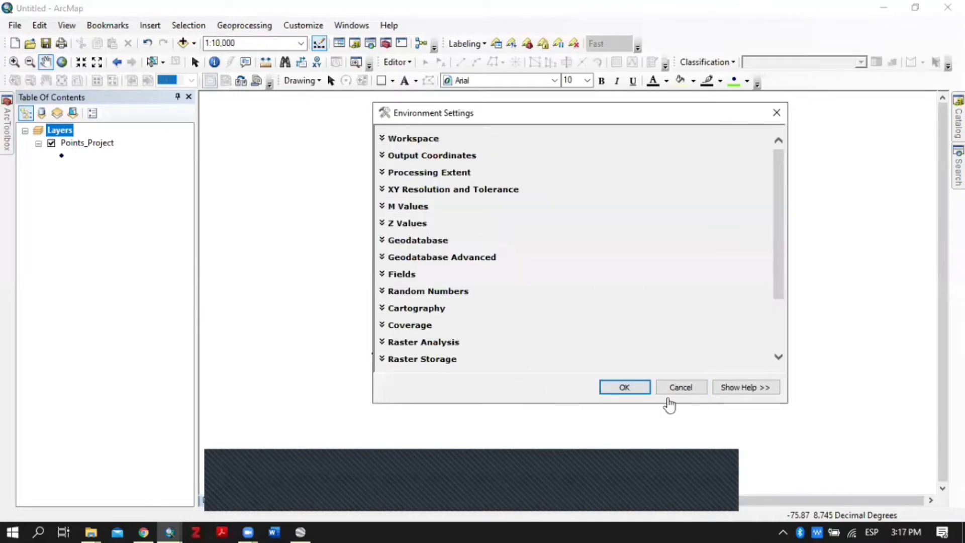
pyautogui.click(409, 157)
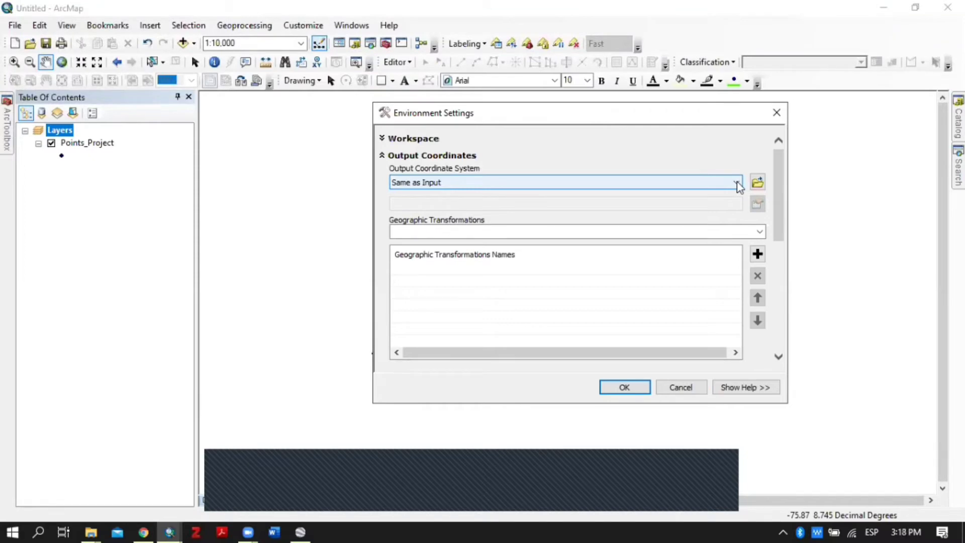
# - Try Same as Input and Same as Display as the output coordinate system
pyautogui.click(736, 183)
pyautogui.click(433, 194)
pyautogui.click(531, 184)
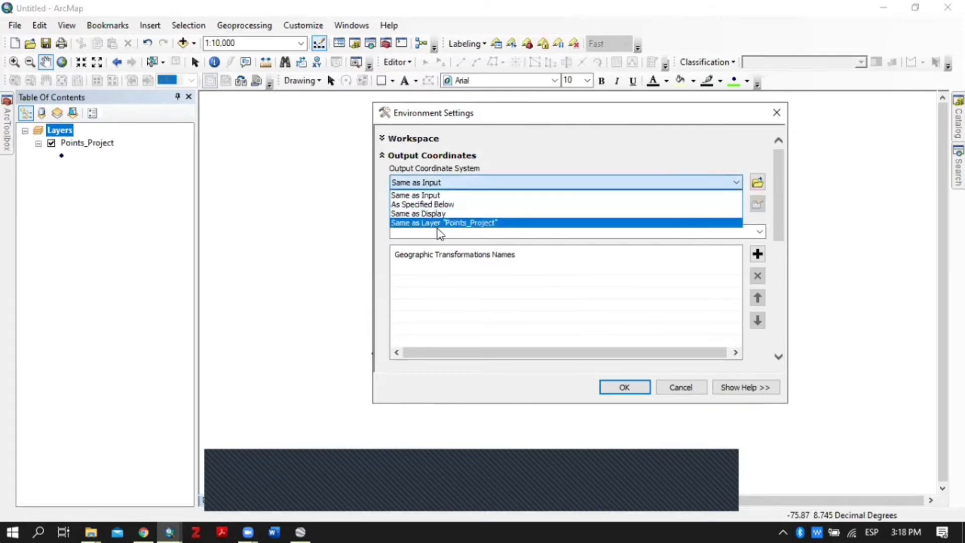
pyautogui.click(446, 196)
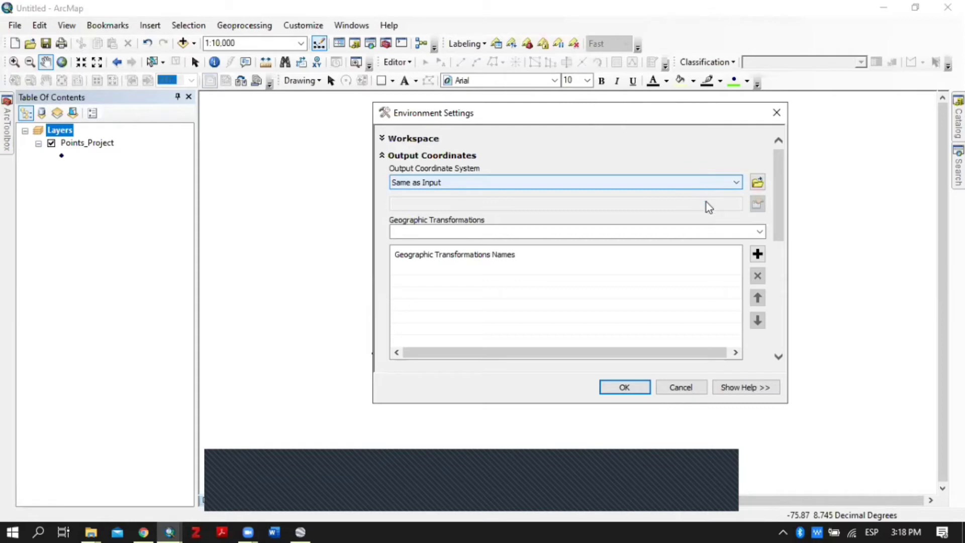
pyautogui.click(716, 185)
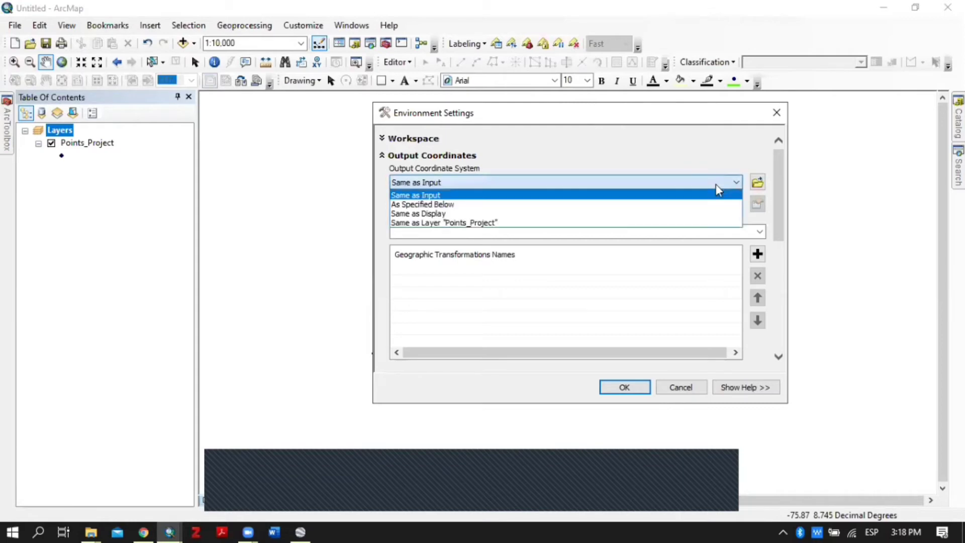
pyautogui.click(441, 213)
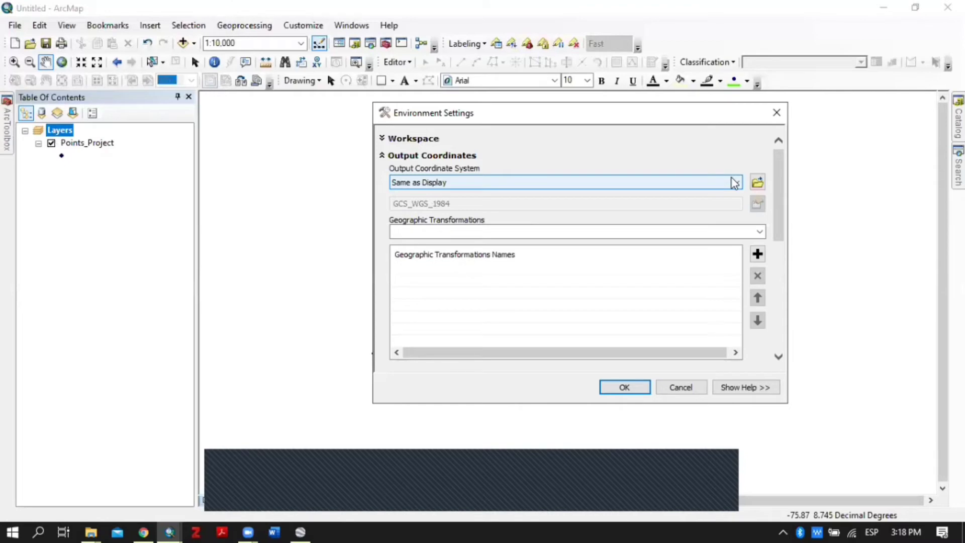
# - Try to specify MAGNA Colombia Oeste from the favorites as the output coordinate system in the environment settings
pyautogui.click(734, 182)
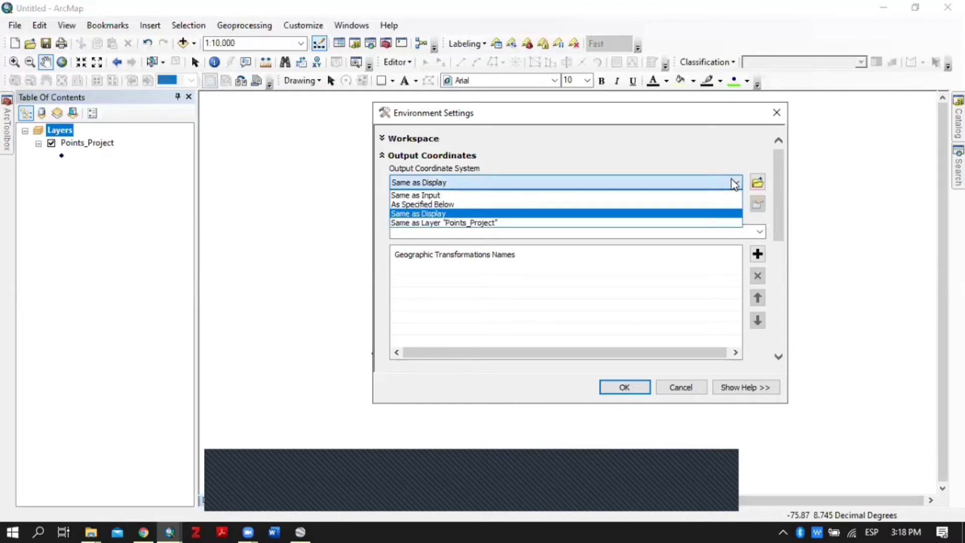
pyautogui.click(424, 205)
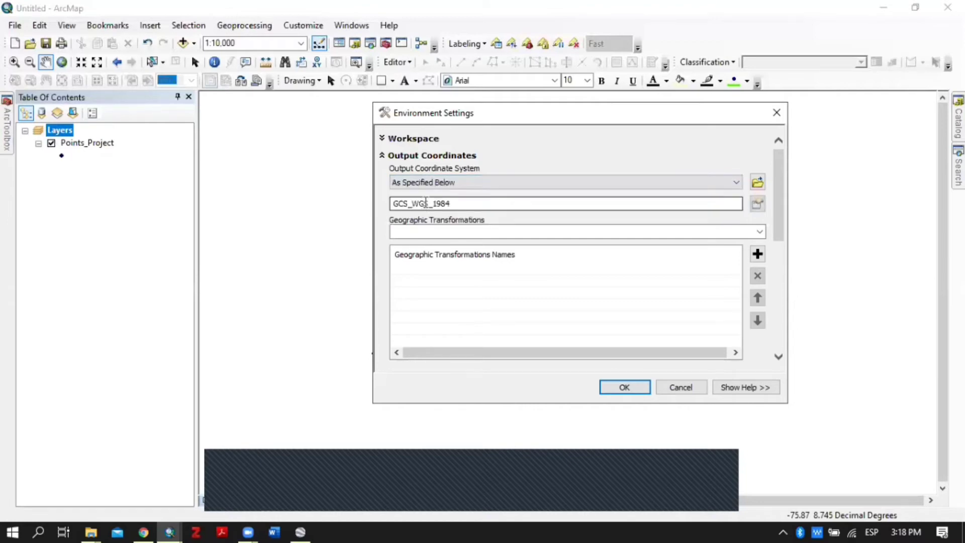
pyautogui.click(758, 204)
pyautogui.scroll(10, 664, 216)
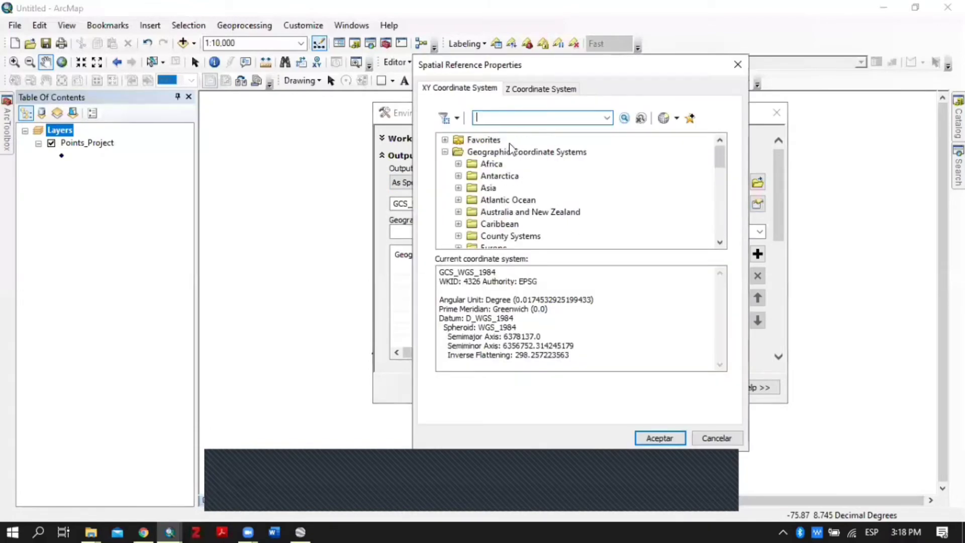
pyautogui.click(444, 140)
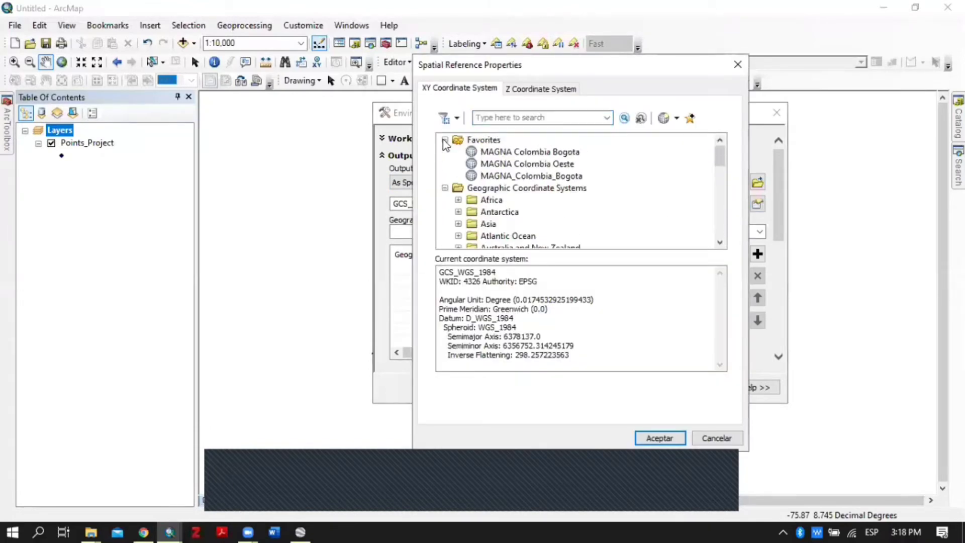
pyautogui.click(571, 165)
pyautogui.click(662, 438)
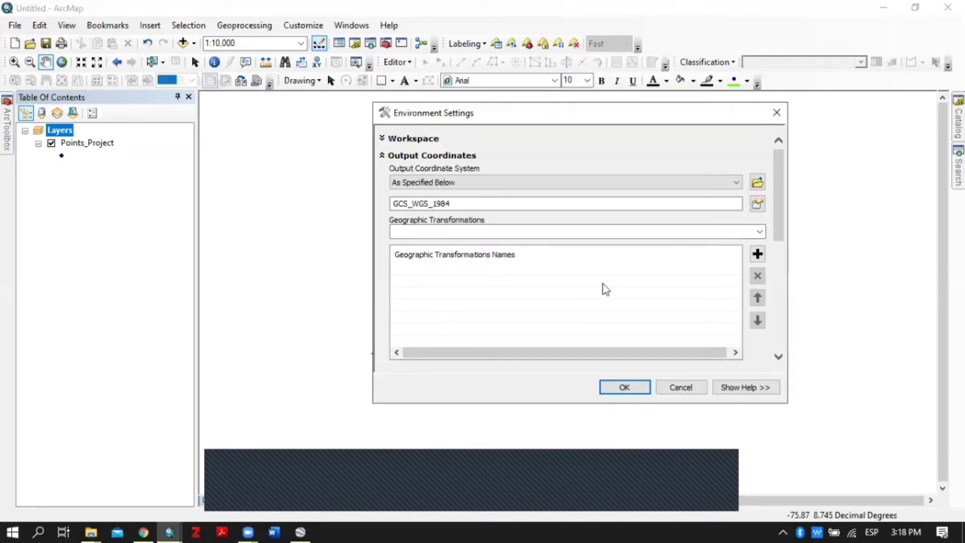
pyautogui.click(669, 385)
# - Run the KML To Layer conversion to add Puntos22 to the map, and dismiss the completion report
pyautogui.click(546, 392)
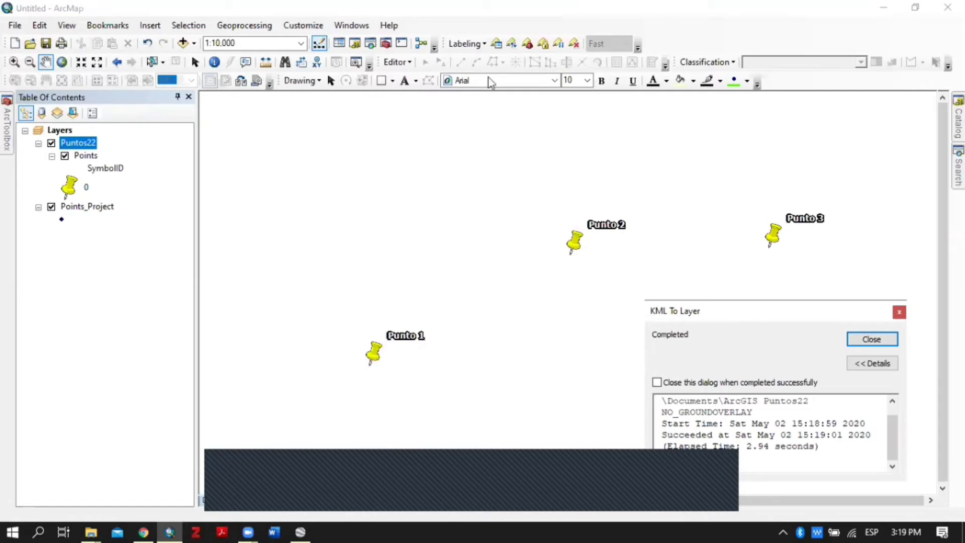
pyautogui.click(872, 339)
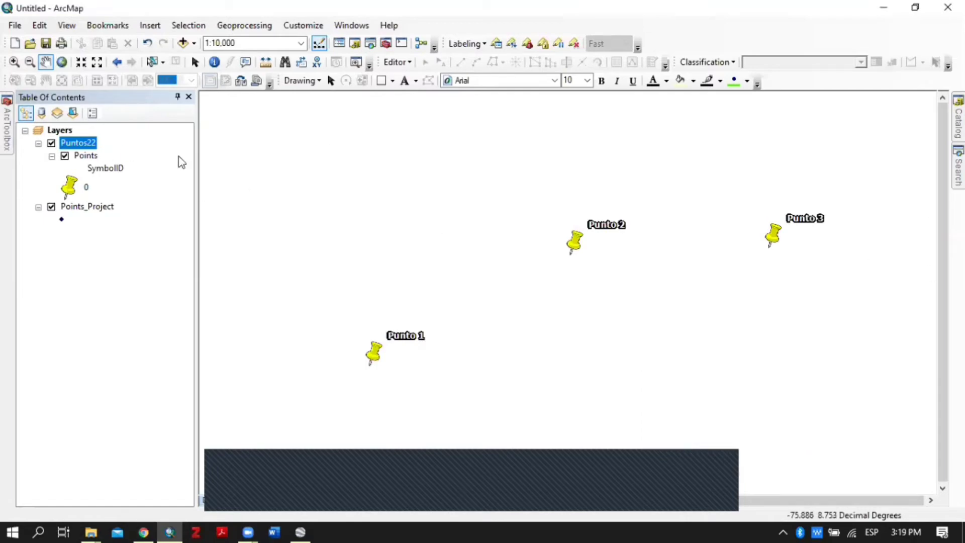
# - Remove the Puntos22 group and the Points_Project layer from the map
pyautogui.click(81, 144)
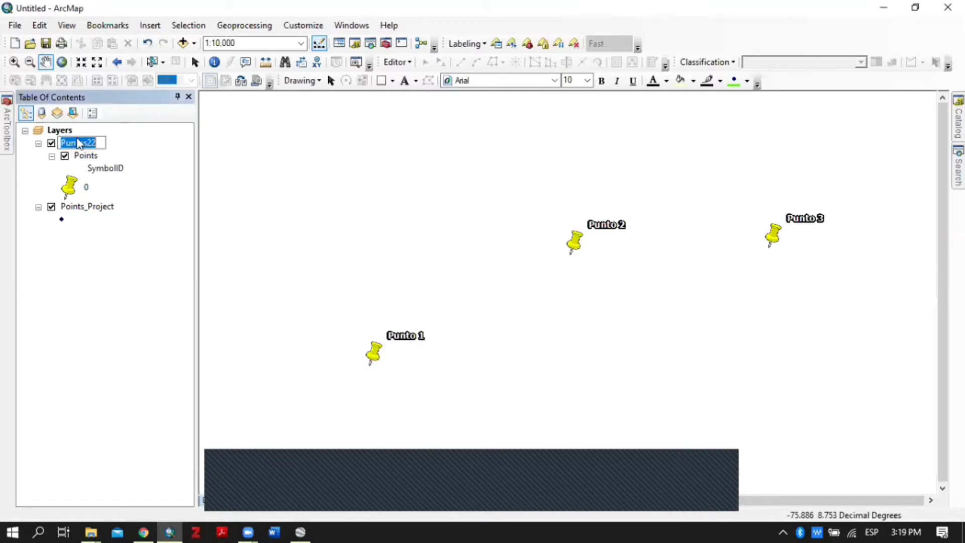
pyautogui.click(86, 155)
pyautogui.rightClick(90, 142)
pyautogui.click(132, 125)
pyautogui.rightClick(70, 145)
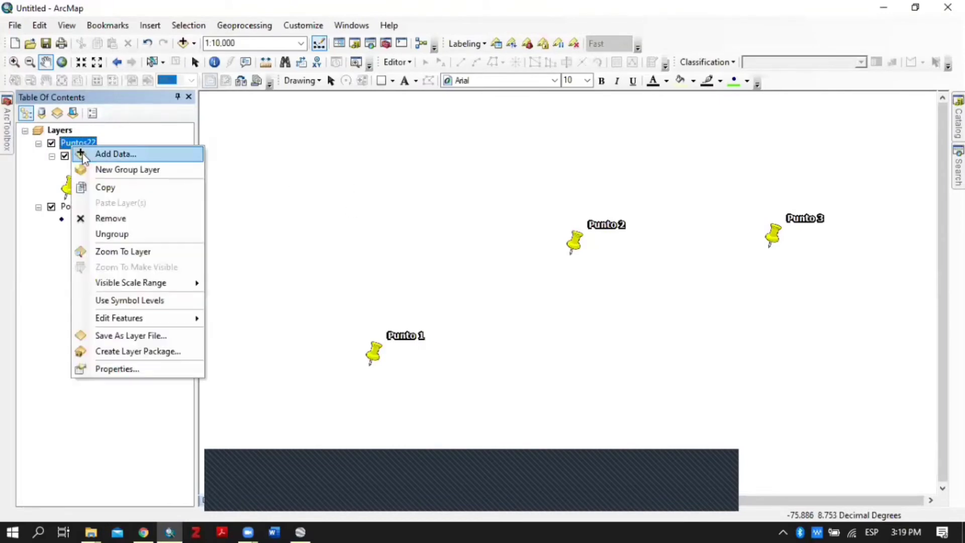
pyautogui.click(109, 218)
pyautogui.rightClick(80, 144)
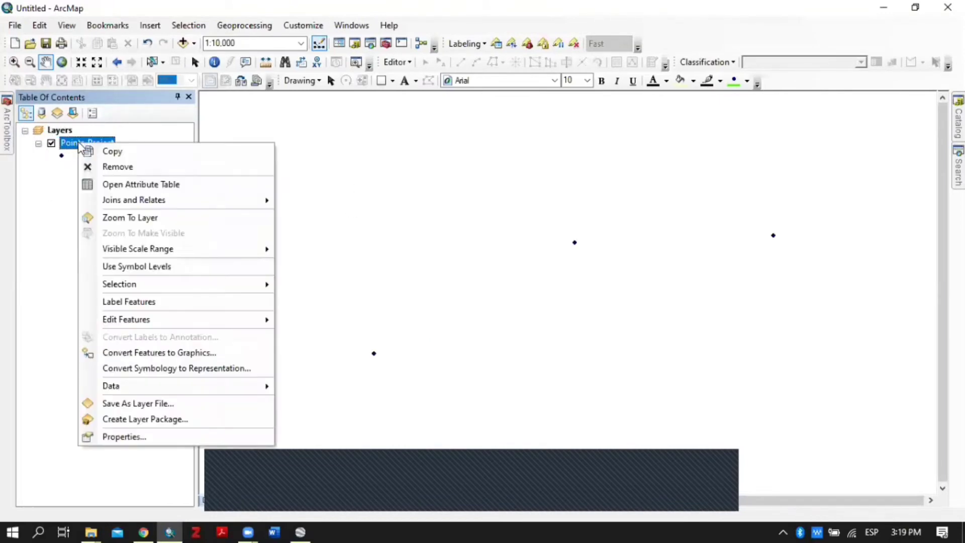
pyautogui.click(108, 167)
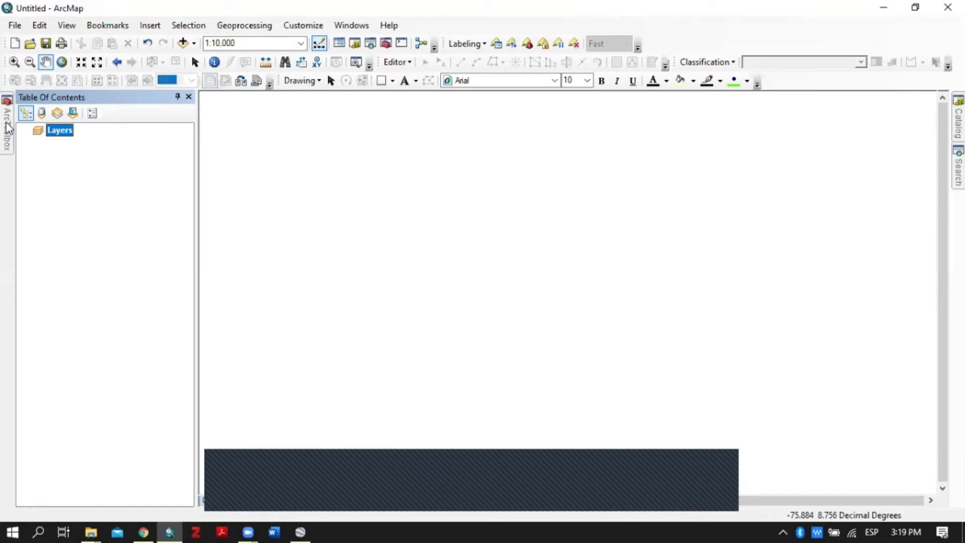
# - Collapse the Conversion Tools, locate the edwin.gpx file on the Windows desktop, and return to ArcMap
pyautogui.moveTo(9, 129)
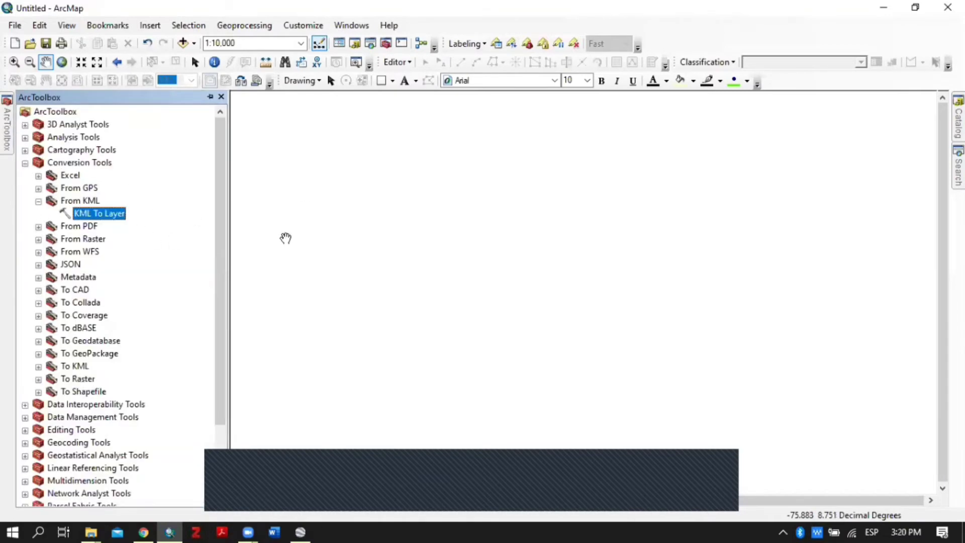
pyautogui.click(25, 164)
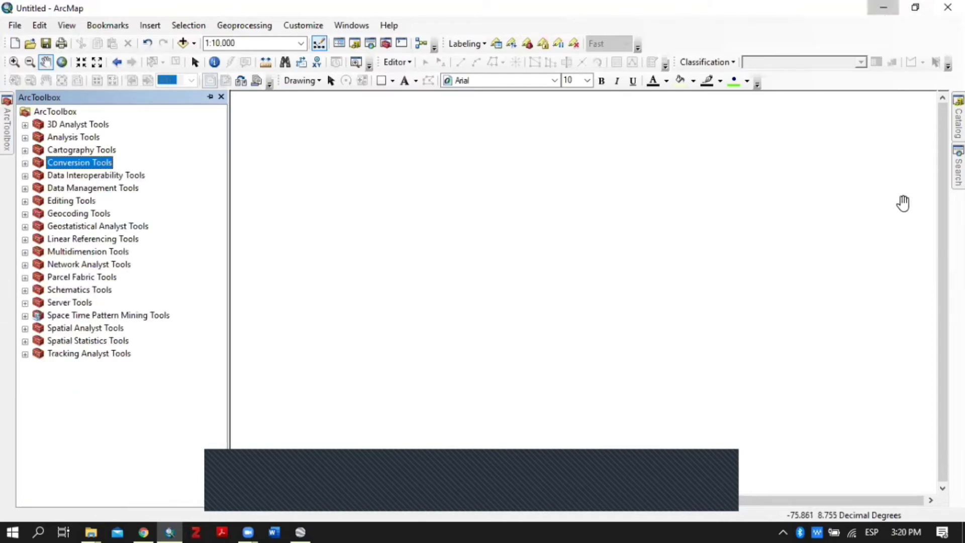
pyautogui.click(885, 7)
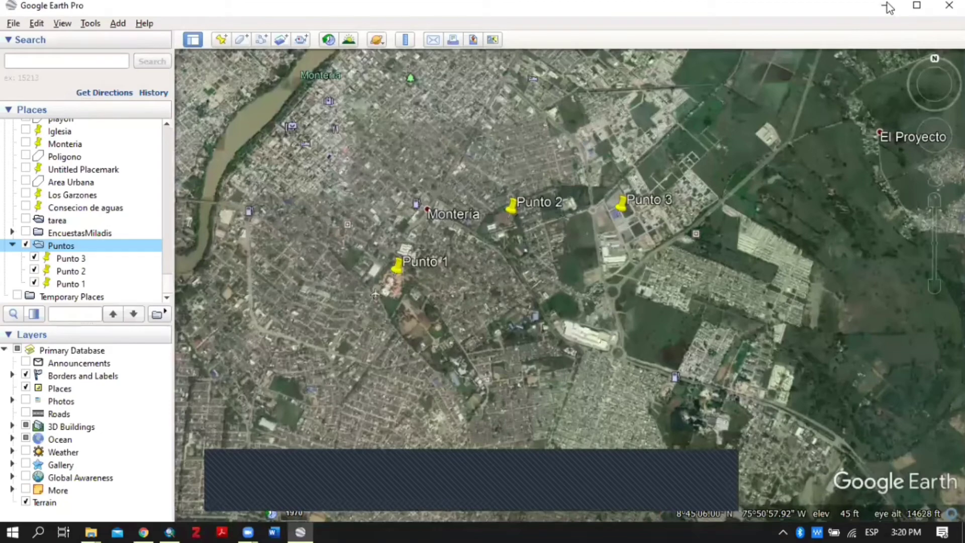
pyautogui.click(887, 7)
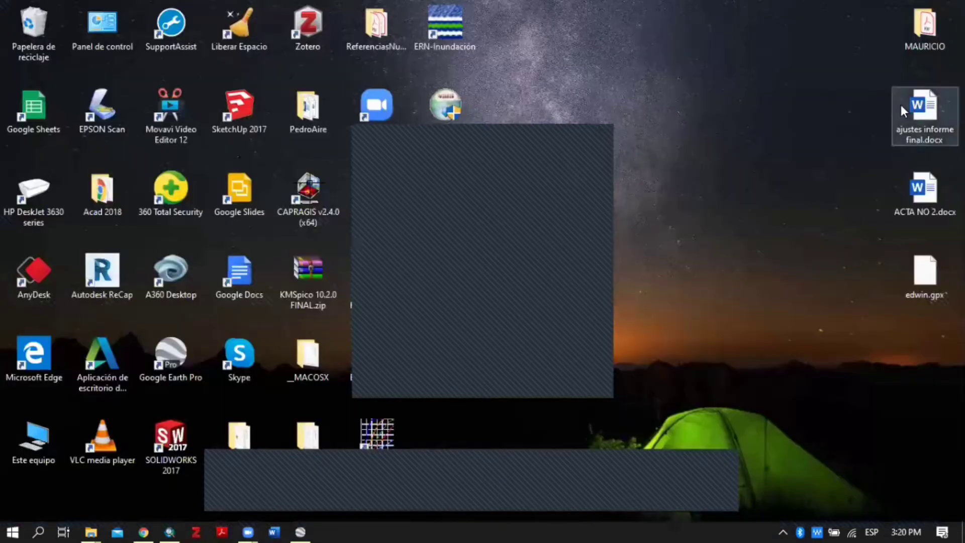
pyautogui.click(937, 266)
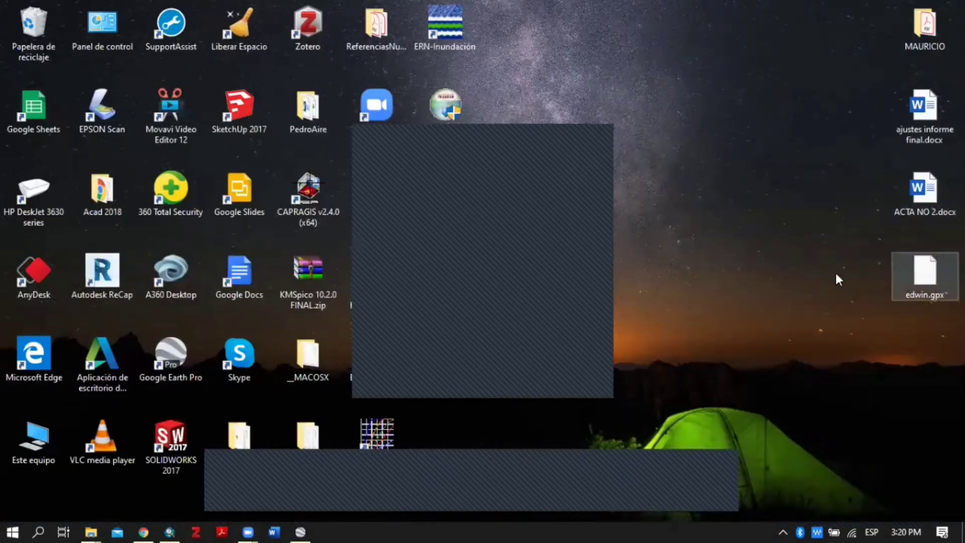
pyautogui.click(178, 522)
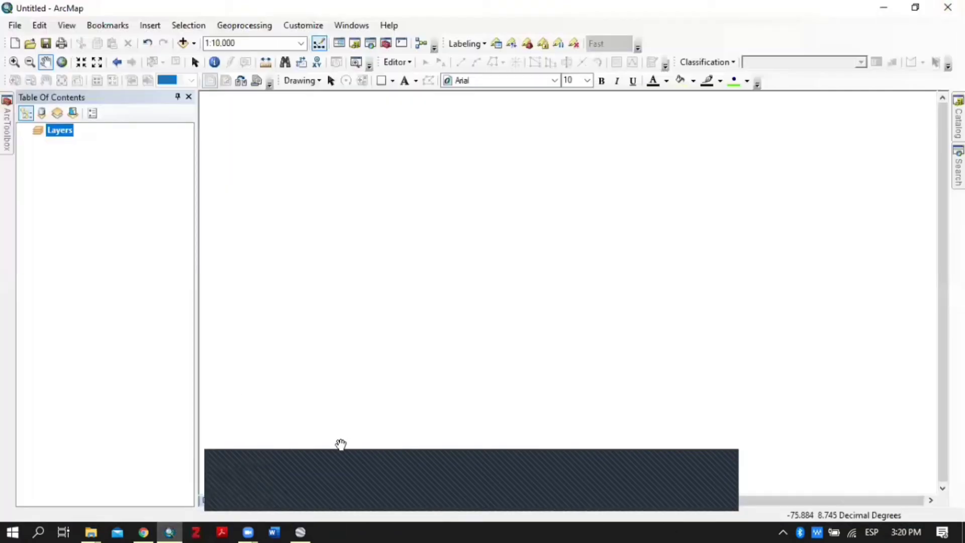
# - Collapse the From KML toolset and open the GPX To Features tool from the From GPS toolset in Conversion Tools
pyautogui.click(9, 139)
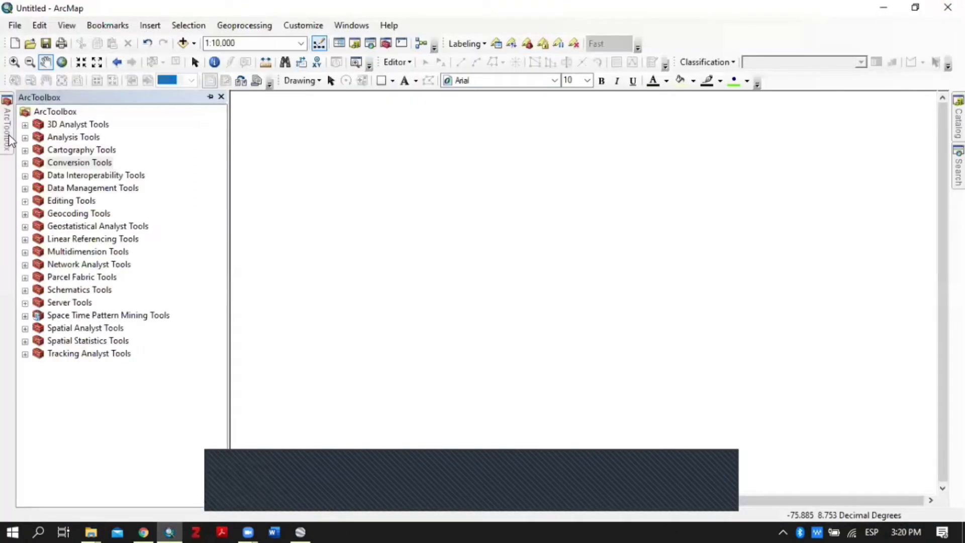
pyautogui.click(24, 163)
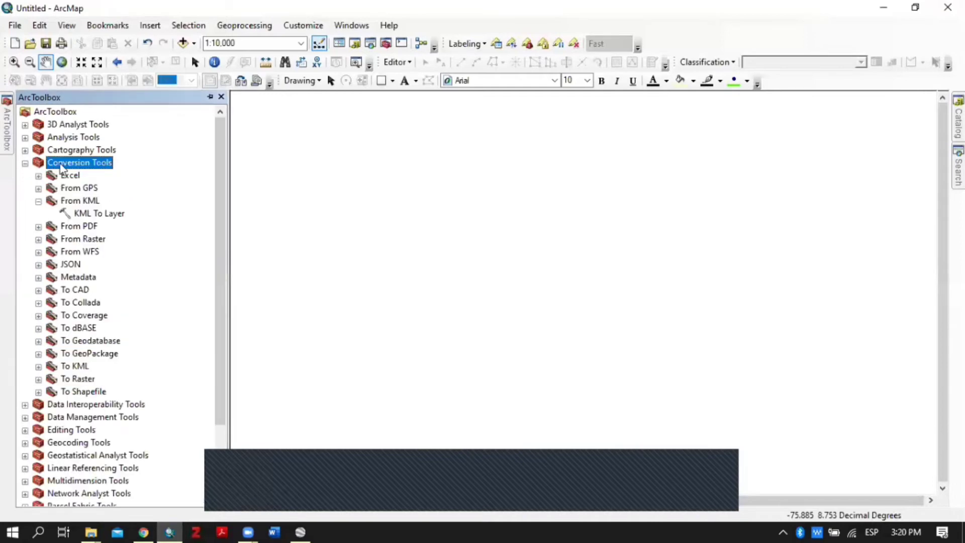
pyautogui.click(38, 201)
pyautogui.click(39, 189)
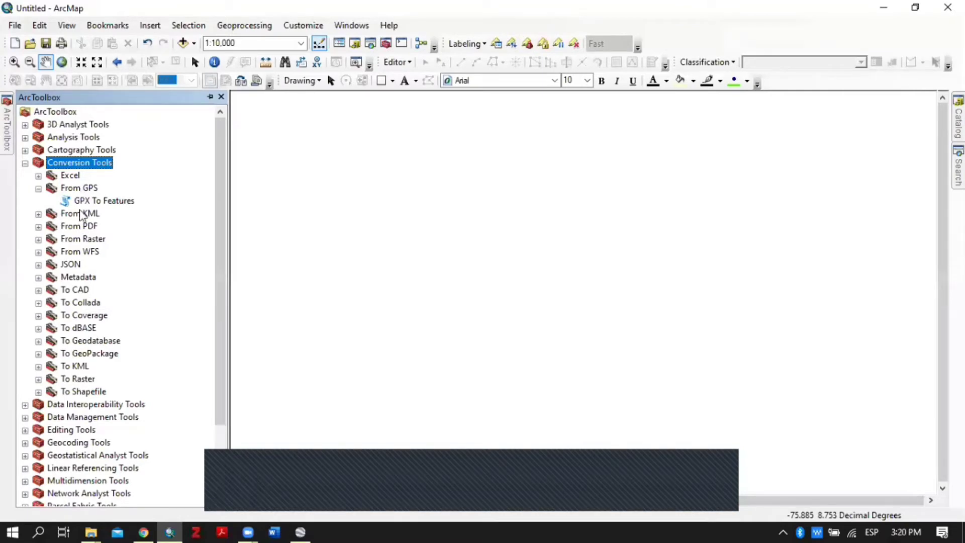
pyautogui.doubleClick(113, 203)
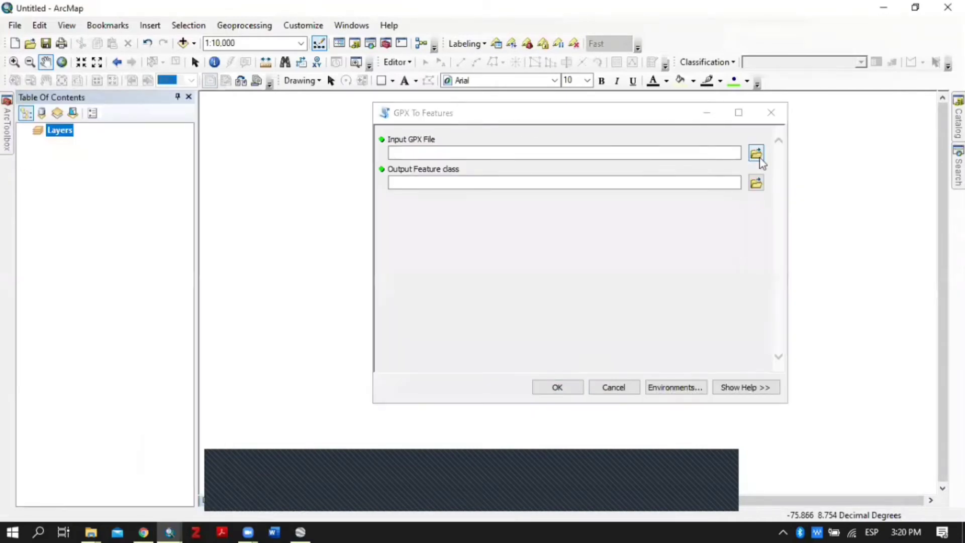
# - Choose edwin.gpx from the Escritorio (desktop) folder as the input GPX file
pyautogui.click(756, 153)
pyautogui.click(417, 221)
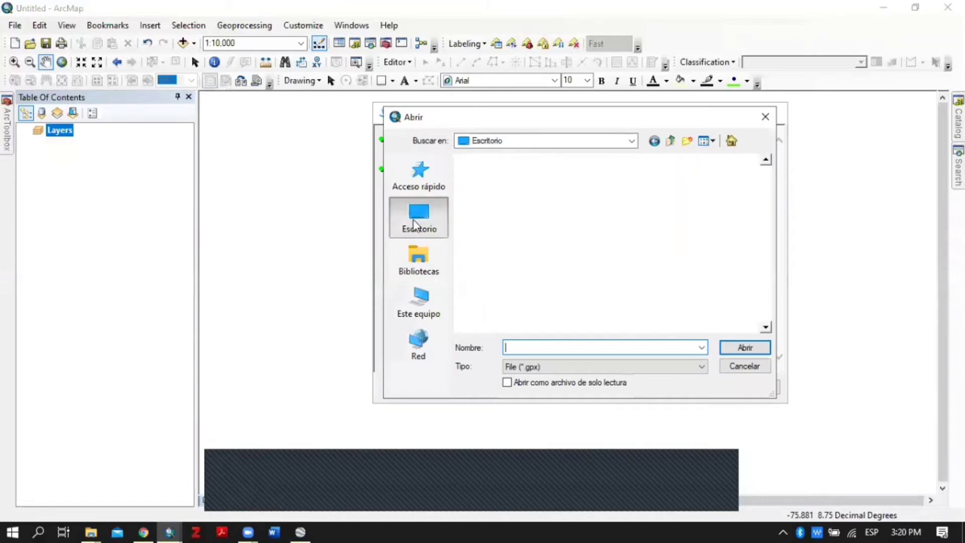
pyautogui.moveTo(768, 196); pyautogui.dragTo(762, 320)
pyautogui.click(507, 315)
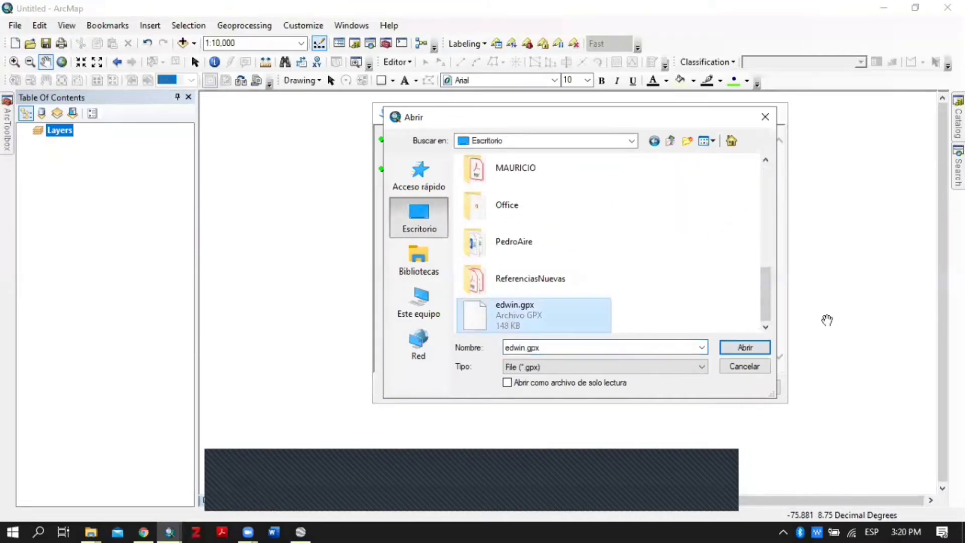
pyautogui.click(745, 348)
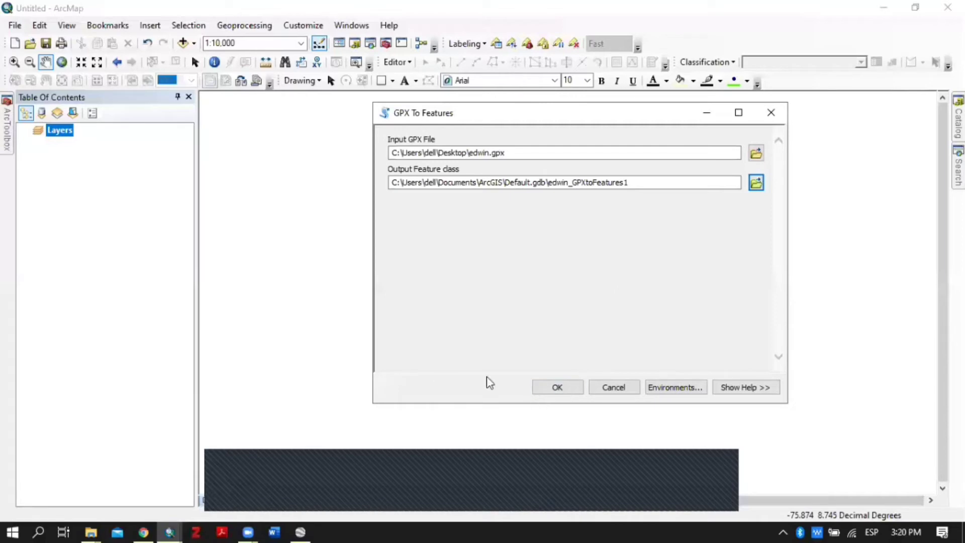
# - Specify MAGNA Colombia Oeste from the favorites as the output coordinate system in the GPX tool's environment settings
pyautogui.click(671, 388)
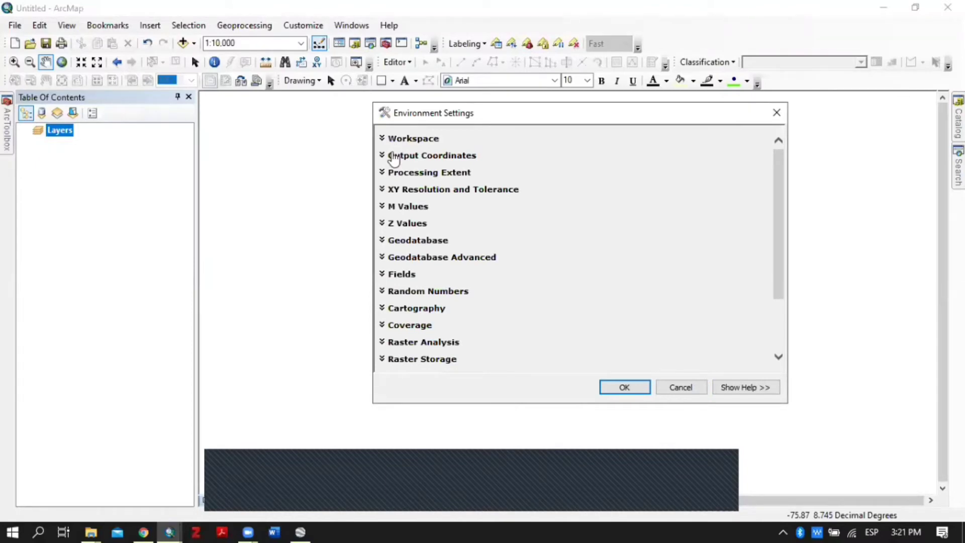
pyautogui.click(393, 158)
pyautogui.click(466, 181)
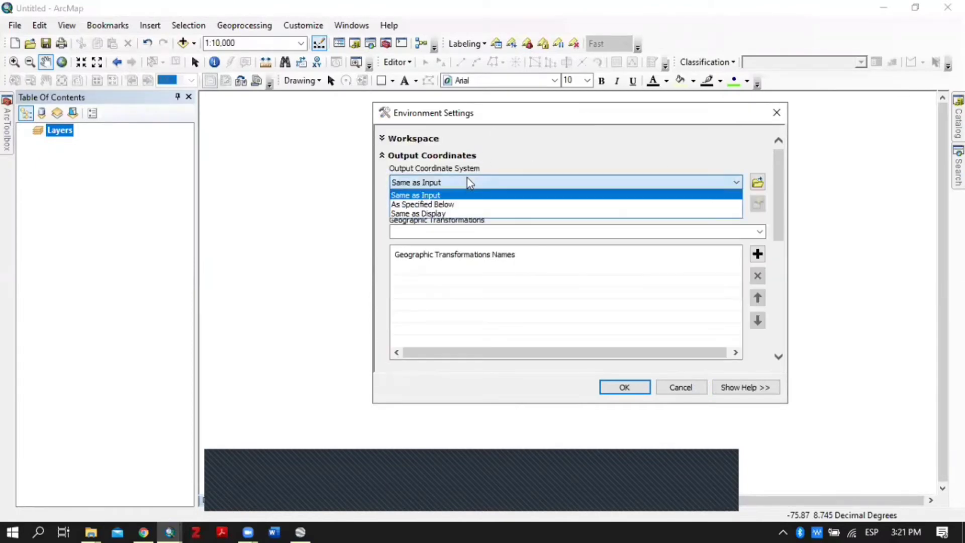
pyautogui.click(432, 204)
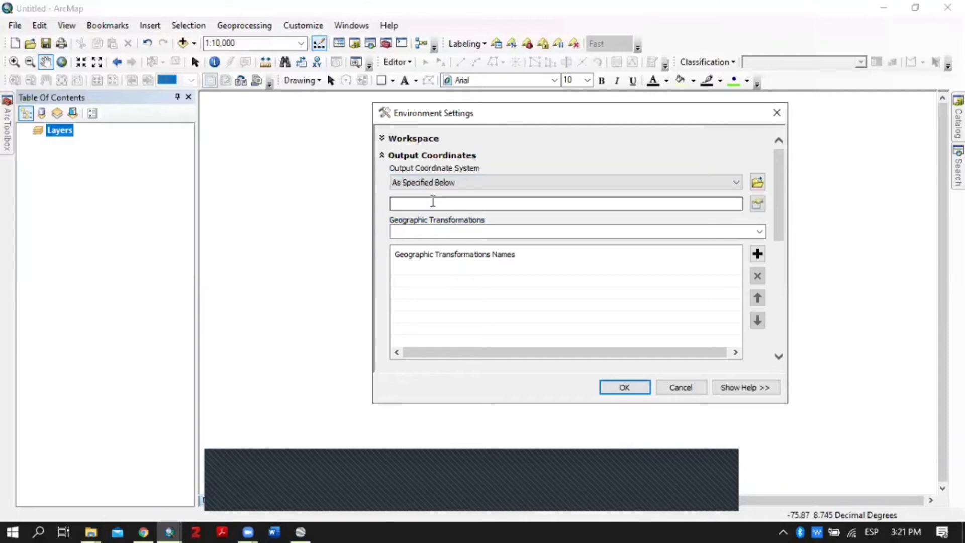
pyautogui.click(758, 203)
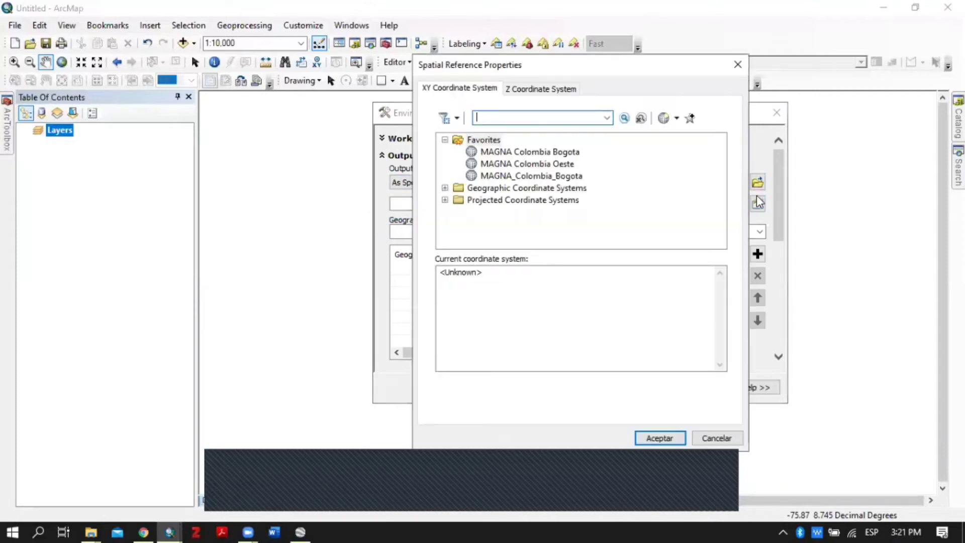
pyautogui.click(543, 164)
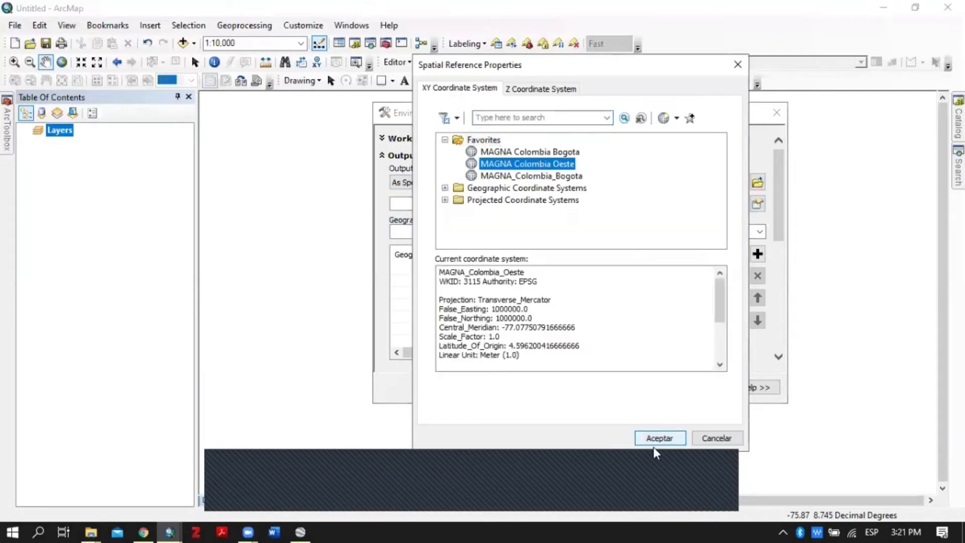
pyautogui.click(670, 442)
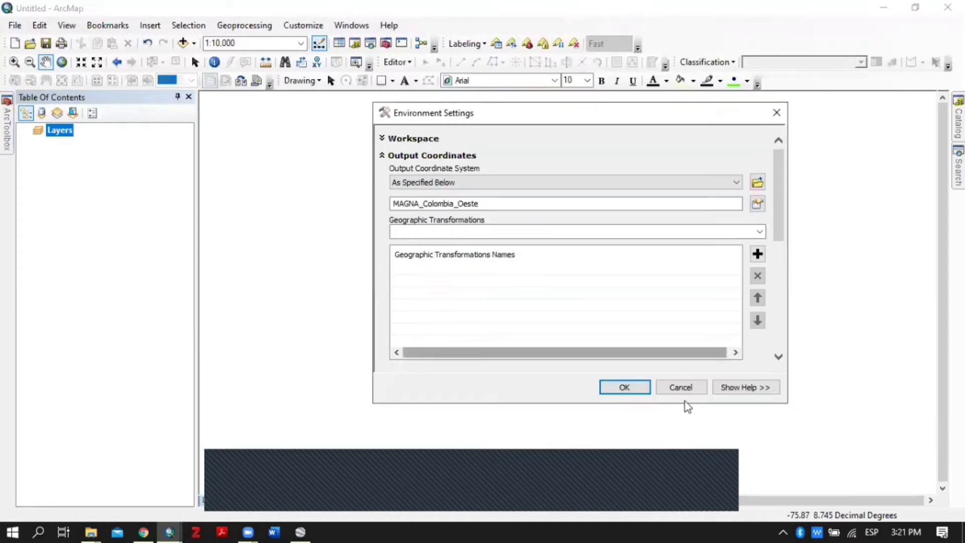
pyautogui.click(625, 388)
# - Run the GPX To Features conversion, dismiss its completion report, and inspect the imported track points up close
pyautogui.click(556, 390)
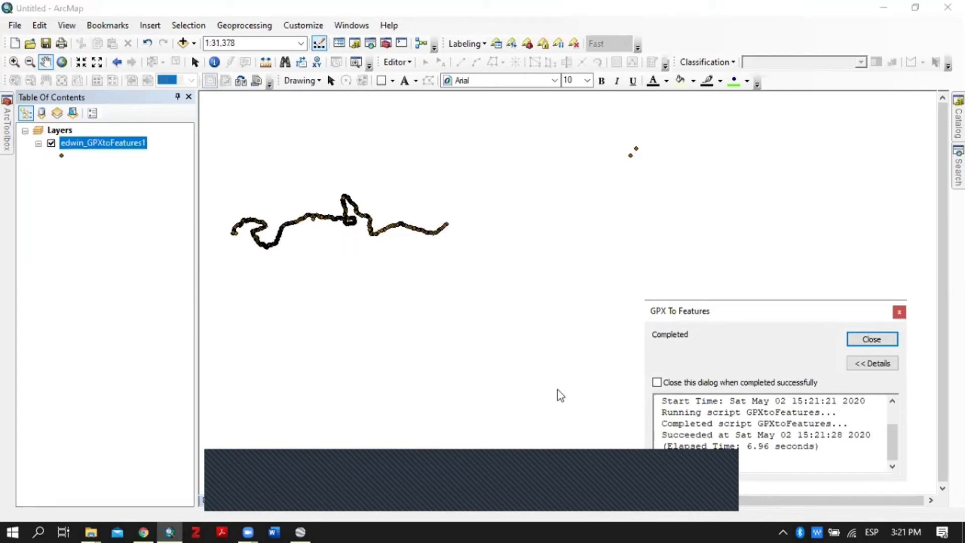
pyautogui.click(884, 340)
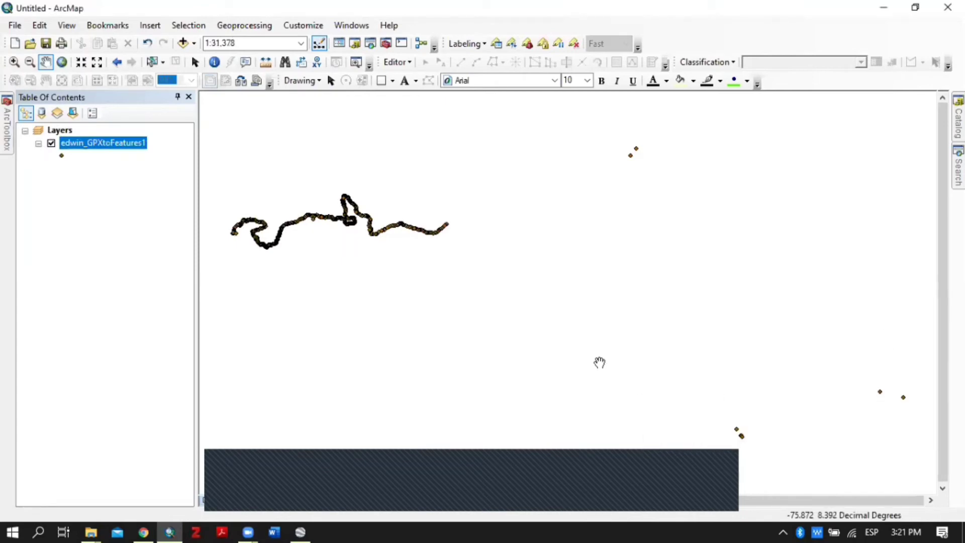
pyautogui.moveTo(587, 342); pyautogui.dragTo(632, 303)
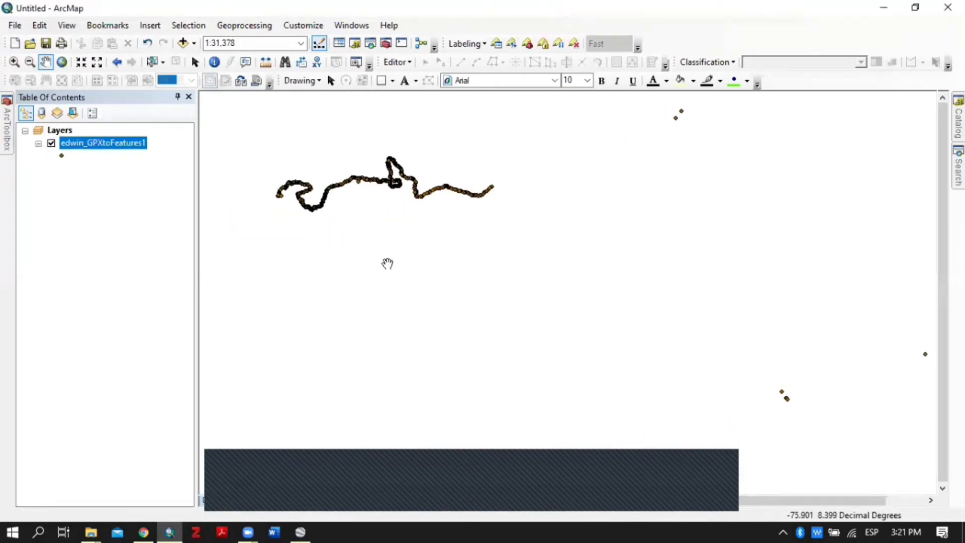
pyautogui.scroll(2, 216, 201)
pyautogui.scroll(-6, 267, 243)
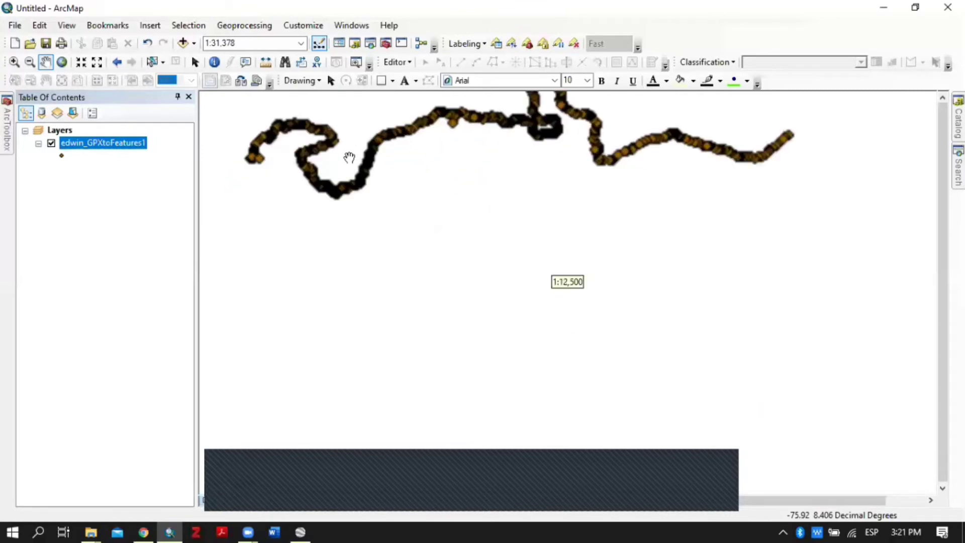
pyautogui.moveTo(352, 147); pyautogui.dragTo(461, 243)
pyautogui.scroll(-6, 387, 252)
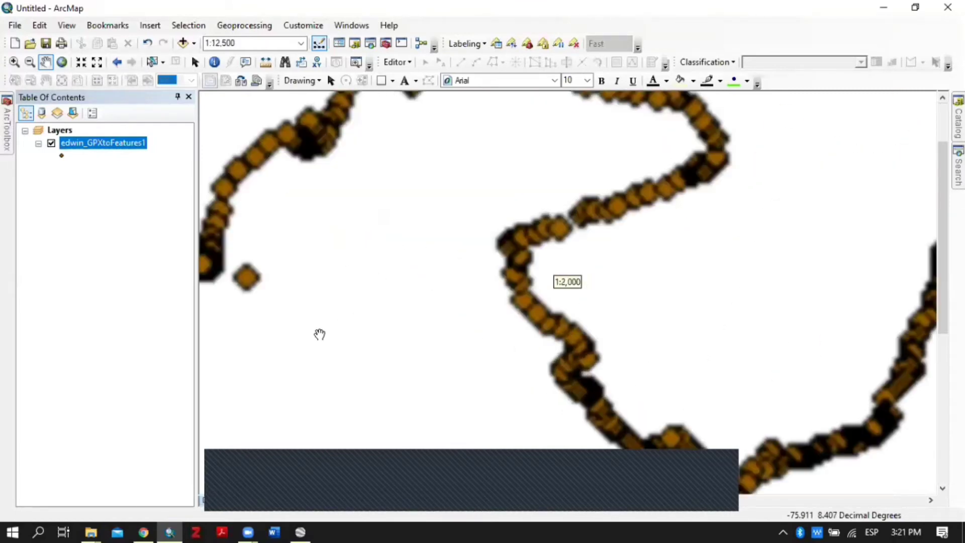
# - Examine the spacing and course of the imported GPS track points along the route at close scale
pyautogui.moveTo(427, 197); pyautogui.dragTo(370, 345)
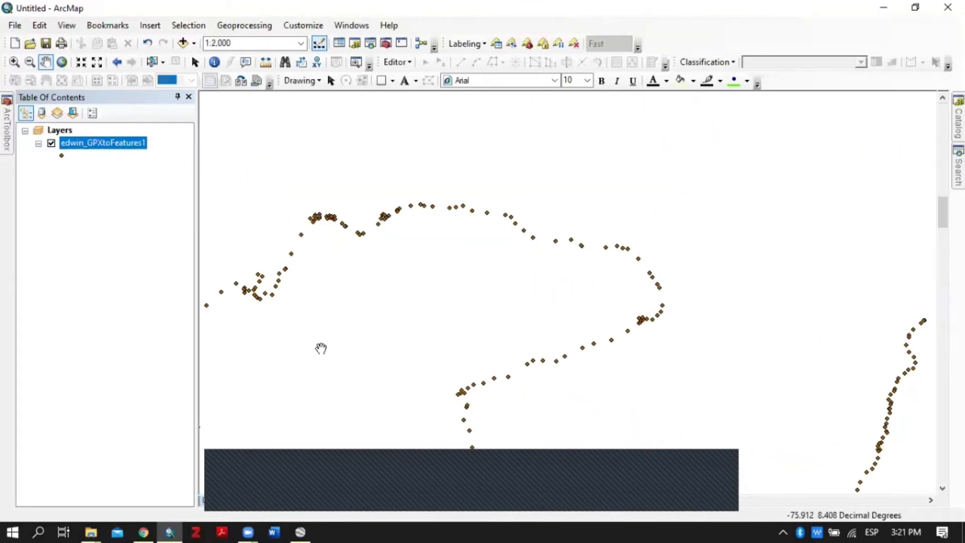
pyautogui.moveTo(659, 271); pyautogui.dragTo(547, 175)
pyautogui.moveTo(668, 301); pyautogui.dragTo(563, 198)
pyautogui.moveTo(770, 367); pyautogui.dragTo(609, 372)
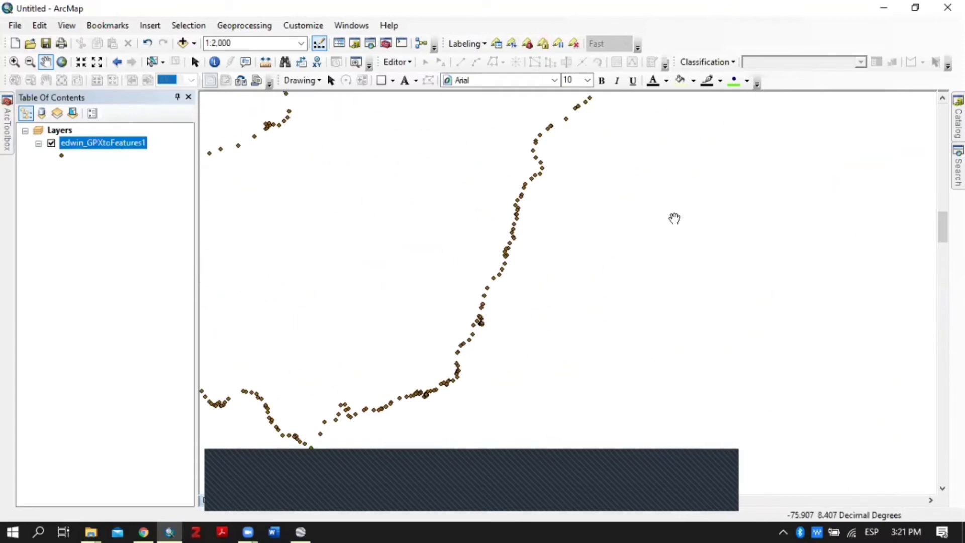
pyautogui.moveTo(674, 219); pyautogui.dragTo(370, 269)
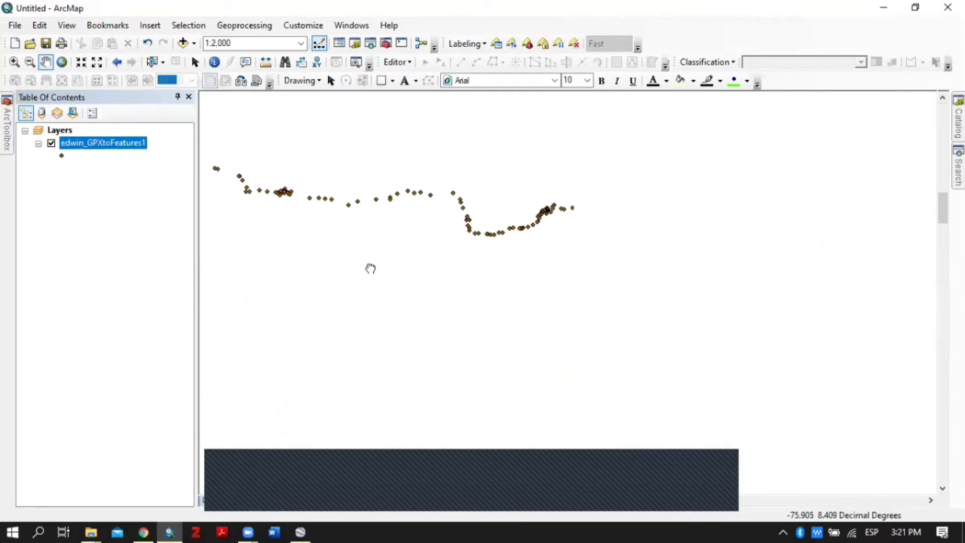
pyautogui.moveTo(621, 248); pyautogui.dragTo(488, 207)
pyautogui.scroll(-1, 747, 259)
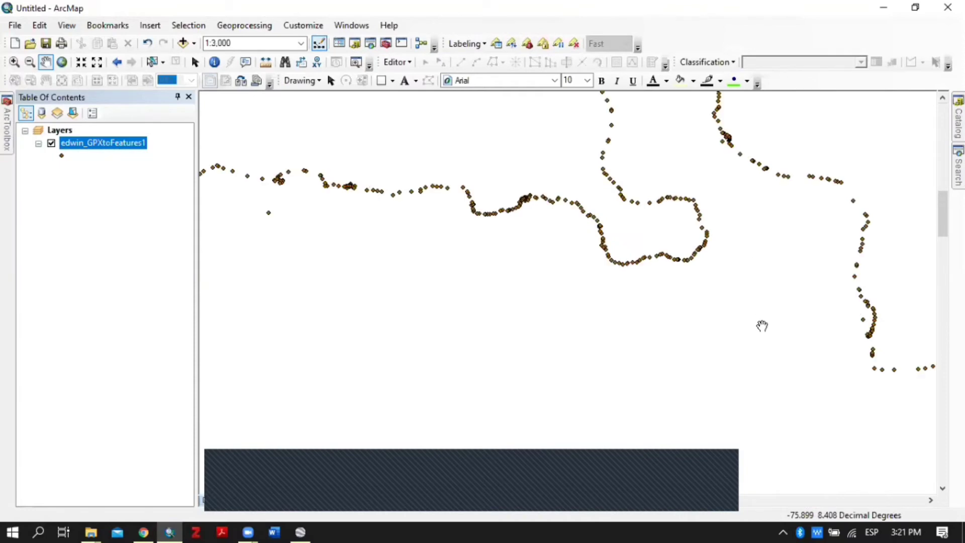
pyautogui.moveTo(833, 297); pyautogui.dragTo(728, 291)
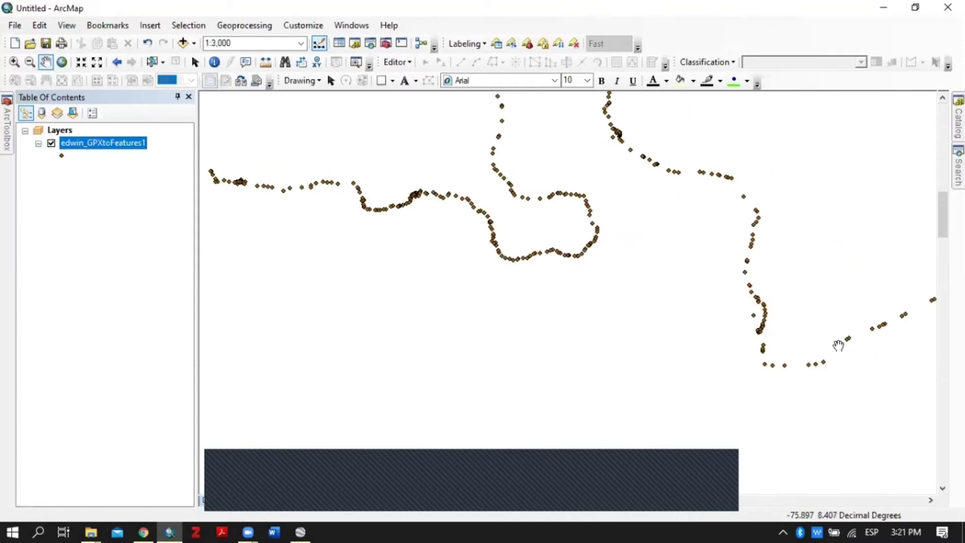
pyautogui.moveTo(810, 371); pyautogui.dragTo(709, 375)
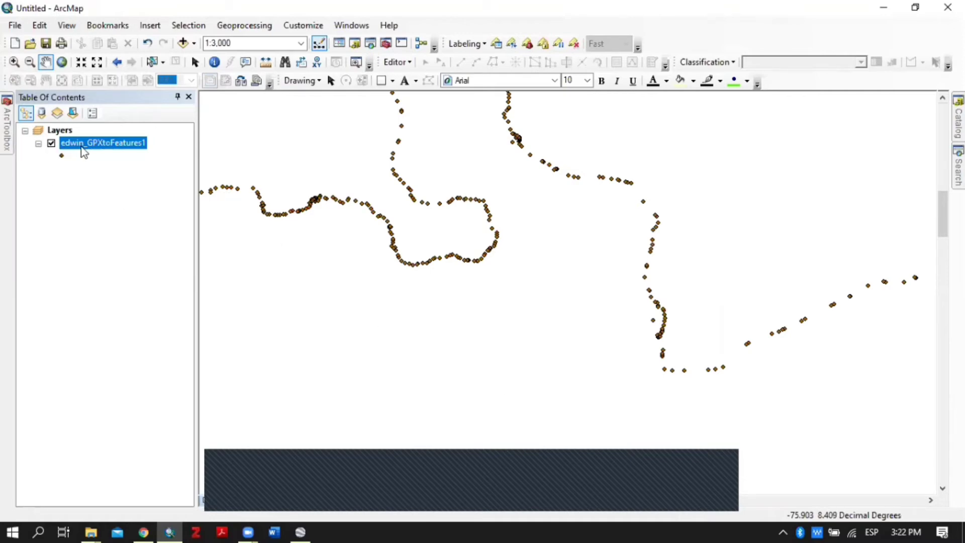
# - Remove the edwin_GPXtoFeatures1 layer from the map and collapse the From GPS toolset in ArcToolbox
pyautogui.rightClick(72, 143)
pyautogui.click(111, 168)
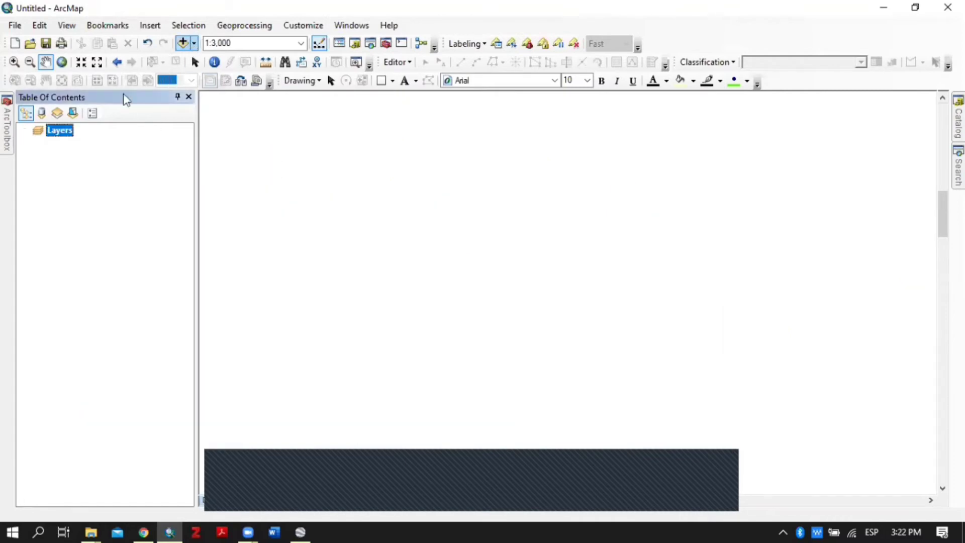
pyautogui.click(8, 134)
pyautogui.click(39, 187)
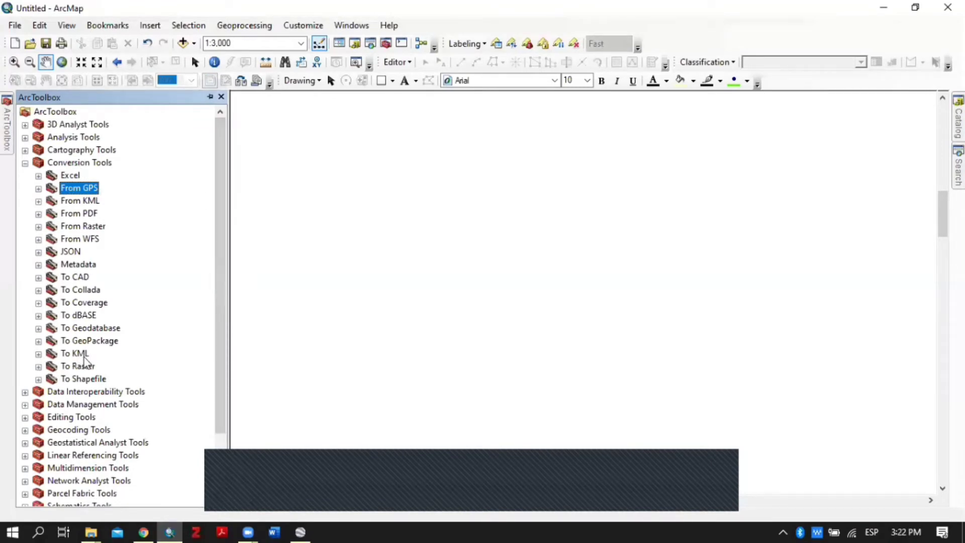
pyautogui.click(38, 355)
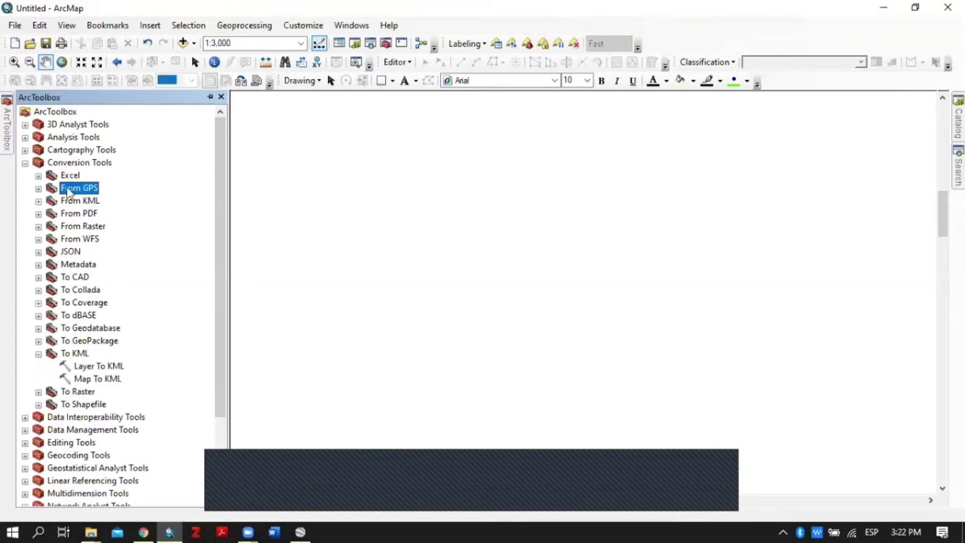
pyautogui.click(38, 201)
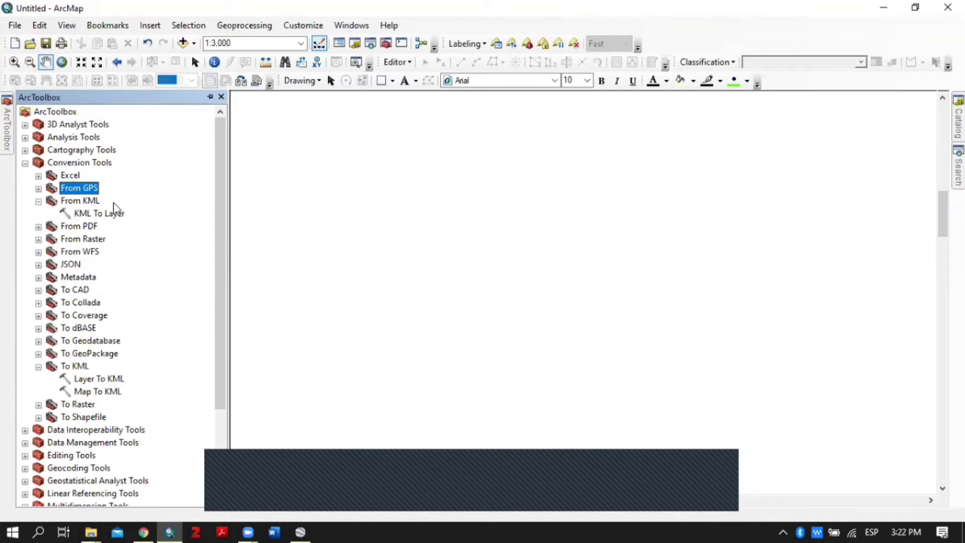
pyautogui.click(36, 201)
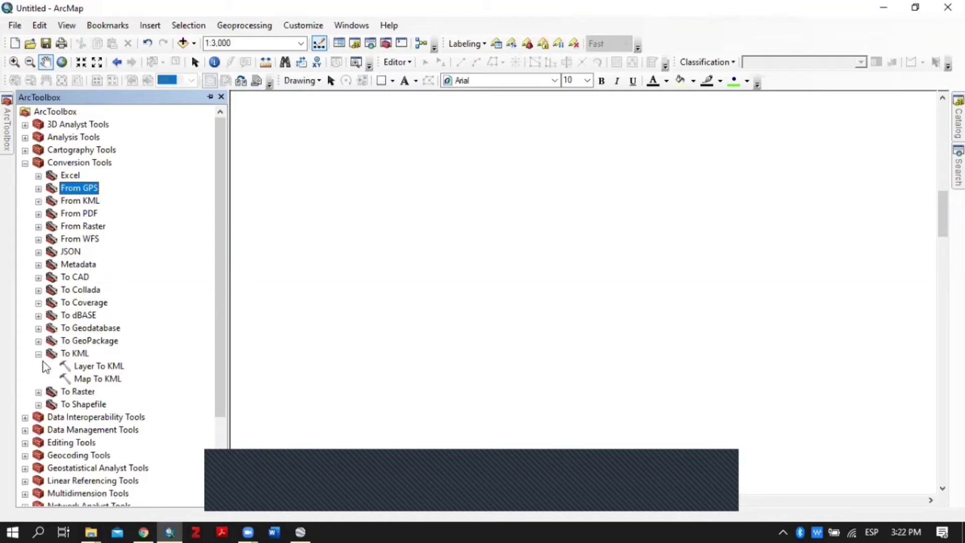
pyautogui.click(38, 354)
# - Add the Cuadras.shp shapefile from the Clases_MAD folder to the map and dismiss the geographic coordinate systems warning
pyautogui.click(194, 43)
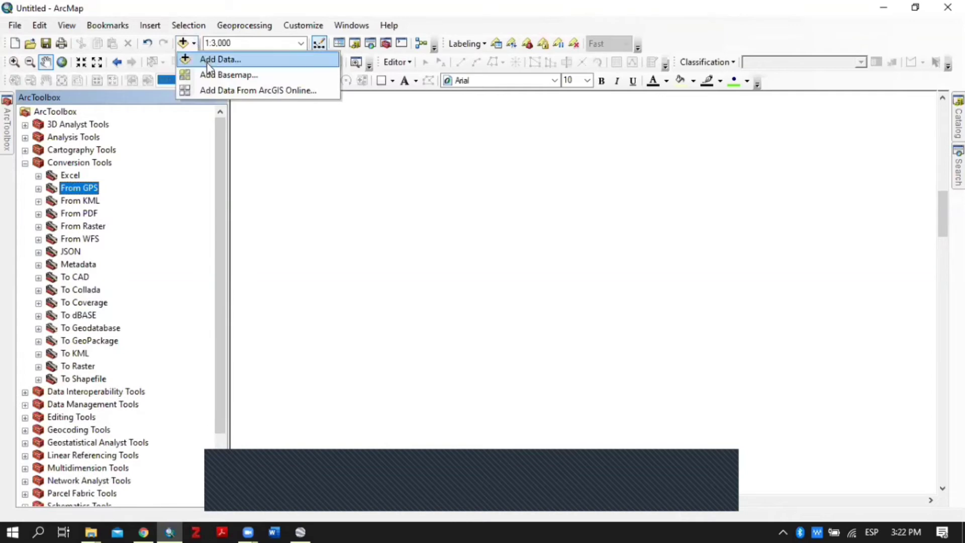
pyautogui.click(209, 61)
pyautogui.doubleClick(367, 196)
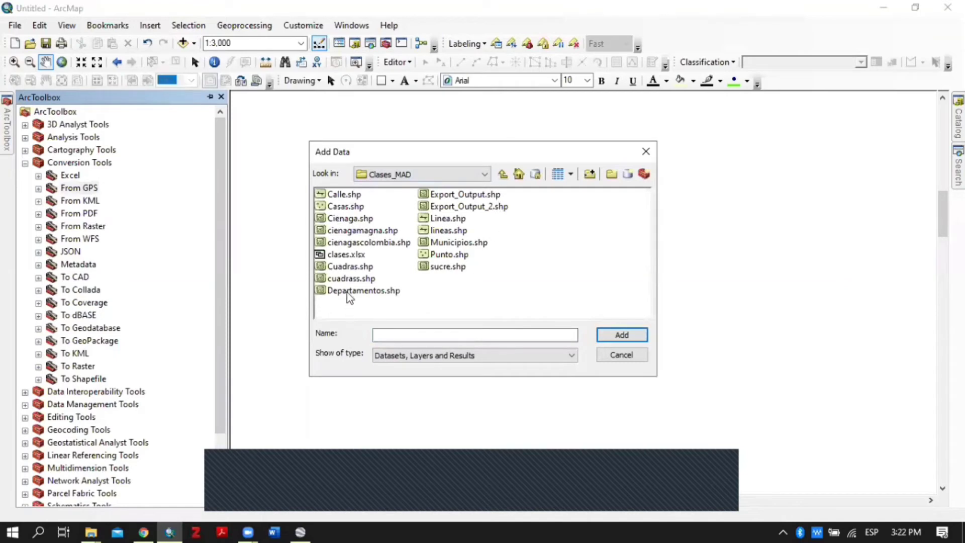
pyautogui.click(351, 266)
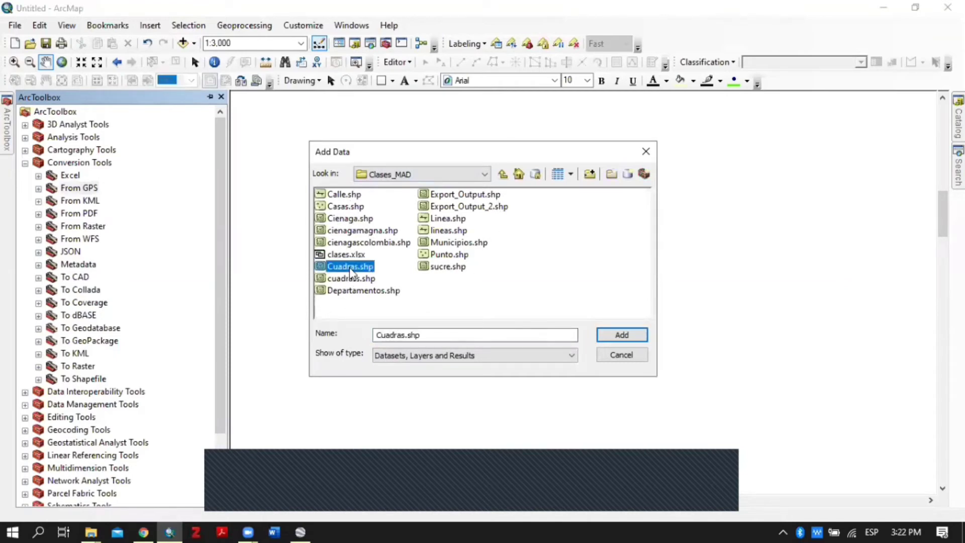
pyautogui.click(620, 336)
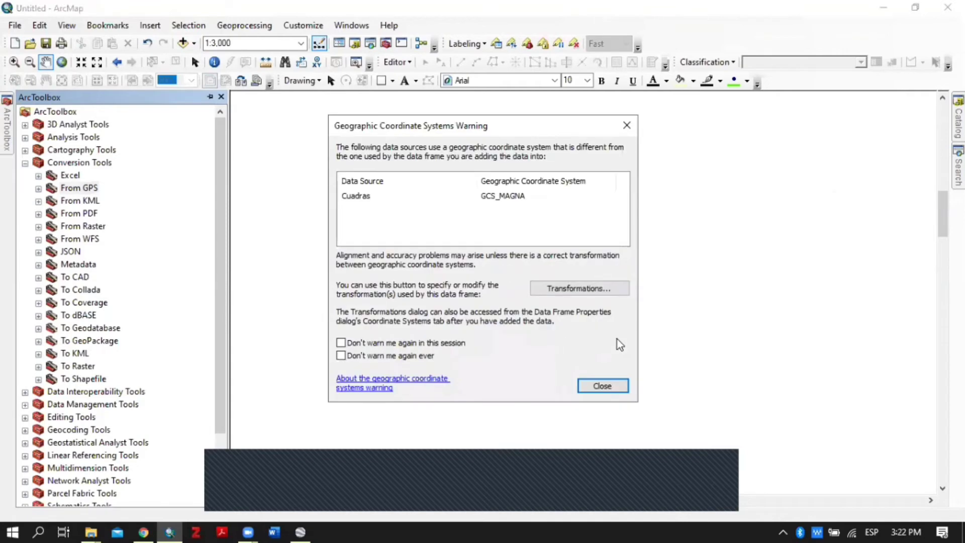
pyautogui.click(610, 386)
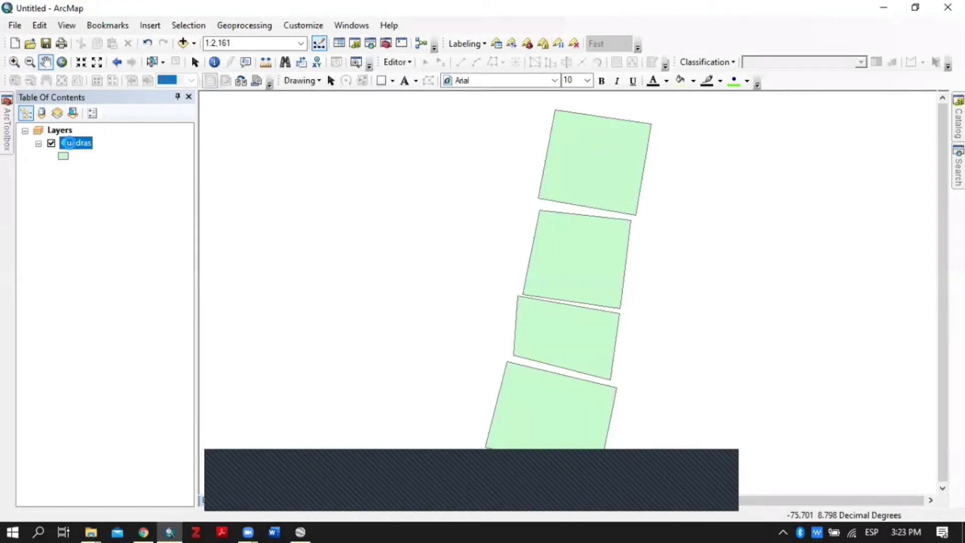
# - Check the projected coordinate system of the Cuadras layer in its source properties
pyautogui.doubleClick(68, 143)
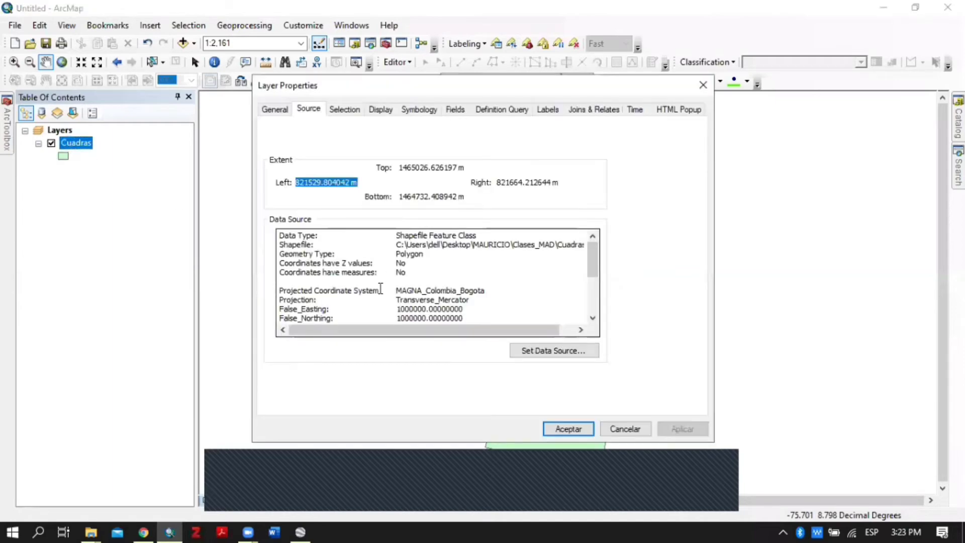
pyautogui.scroll(-3, 484, 282)
pyautogui.scroll(1, 457, 270)
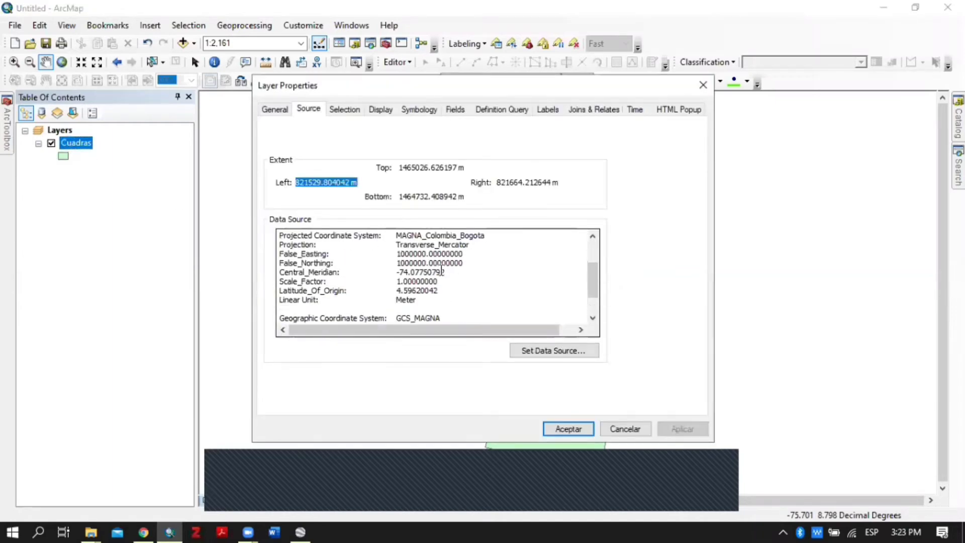
pyautogui.scroll(1, 440, 271)
pyautogui.click(565, 432)
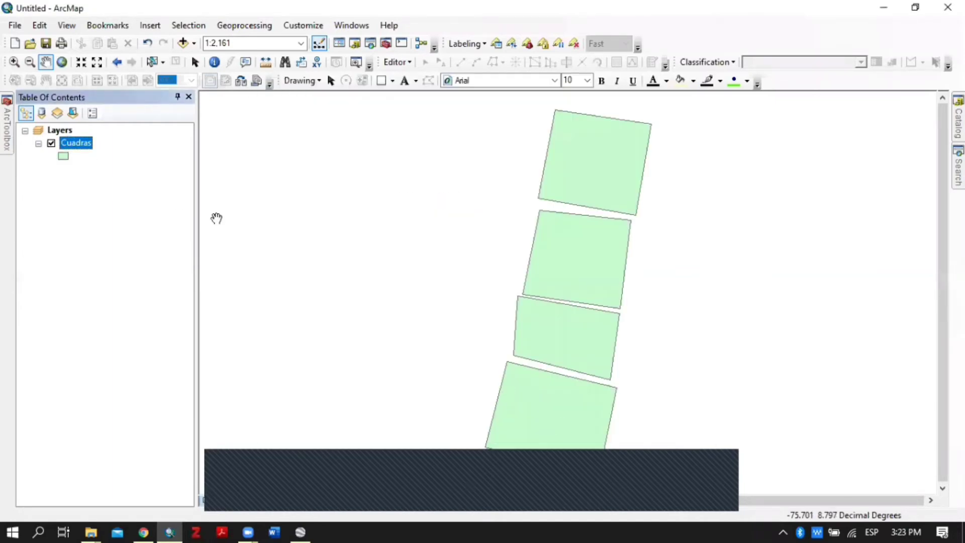
# - Set the data frame's coordinate system to MAGNA Colombia Bogota from the favorites
pyautogui.doubleClick(59, 130)
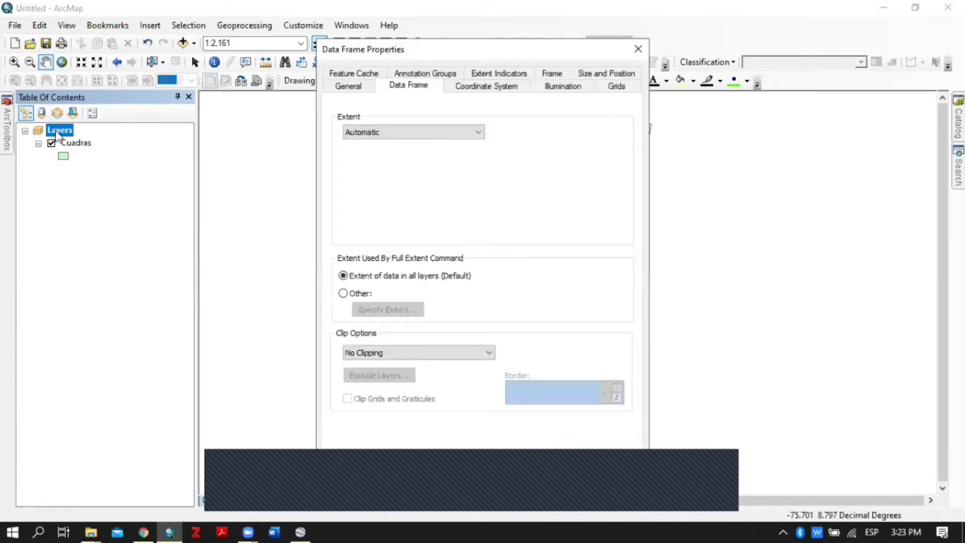
pyautogui.click(500, 87)
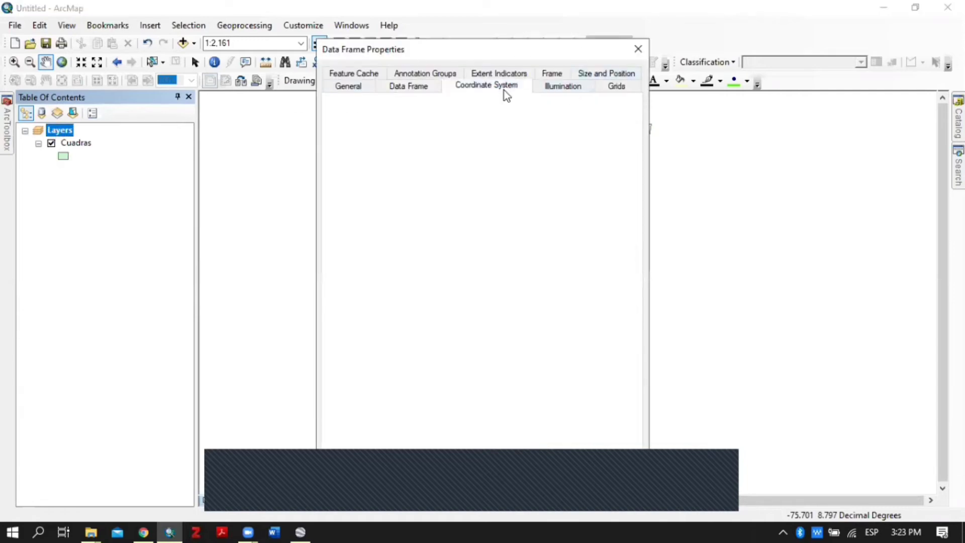
pyautogui.scroll(3, 432, 201)
pyautogui.scroll(5, 436, 191)
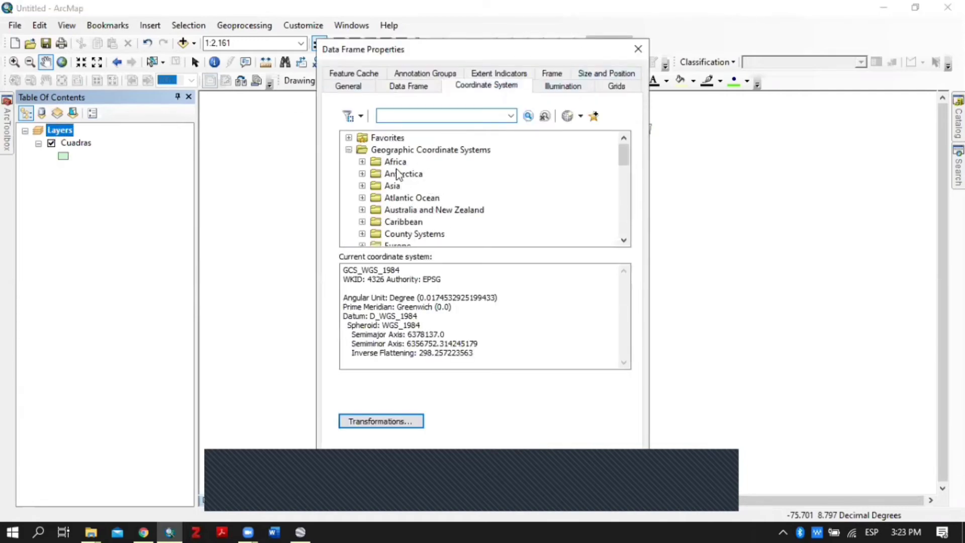
pyautogui.click(348, 138)
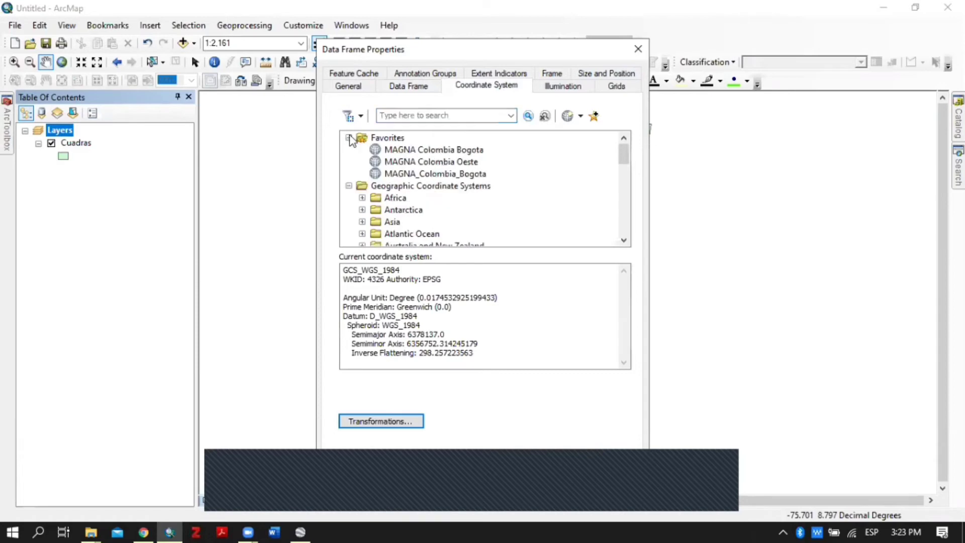
pyautogui.click(463, 153)
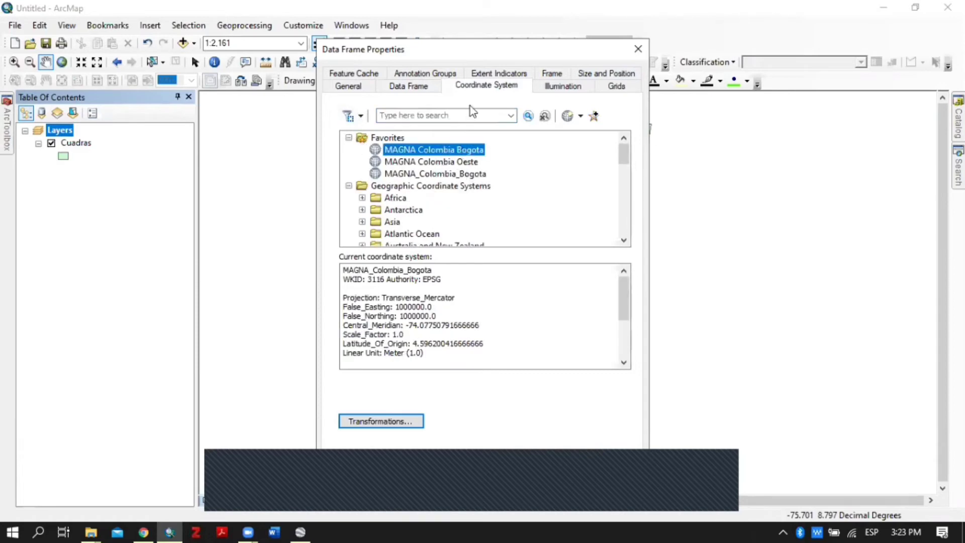
pyautogui.click(511, 473)
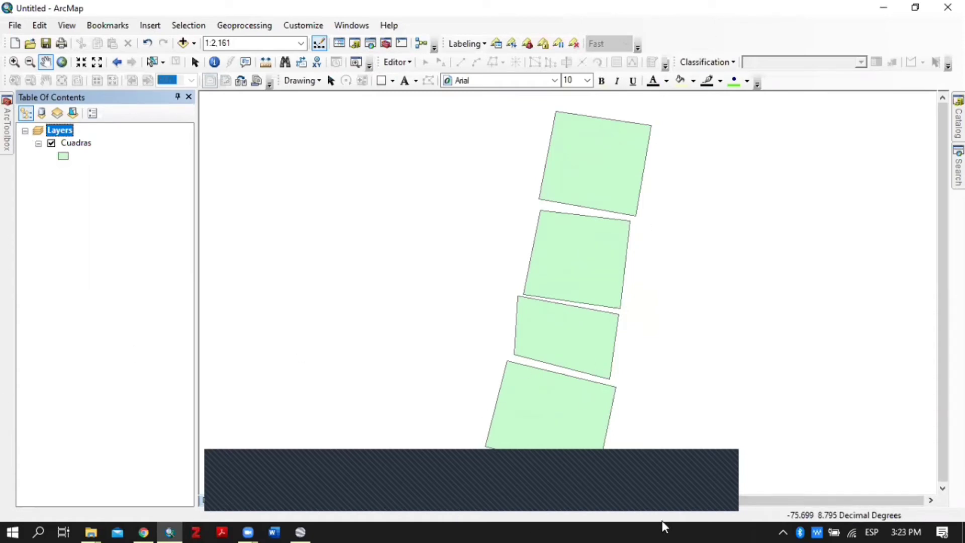
# - Open the Layer To KML tool from the To KML conversion toolset and choose Cuadras as its input layer
pyautogui.moveTo(4, 128)
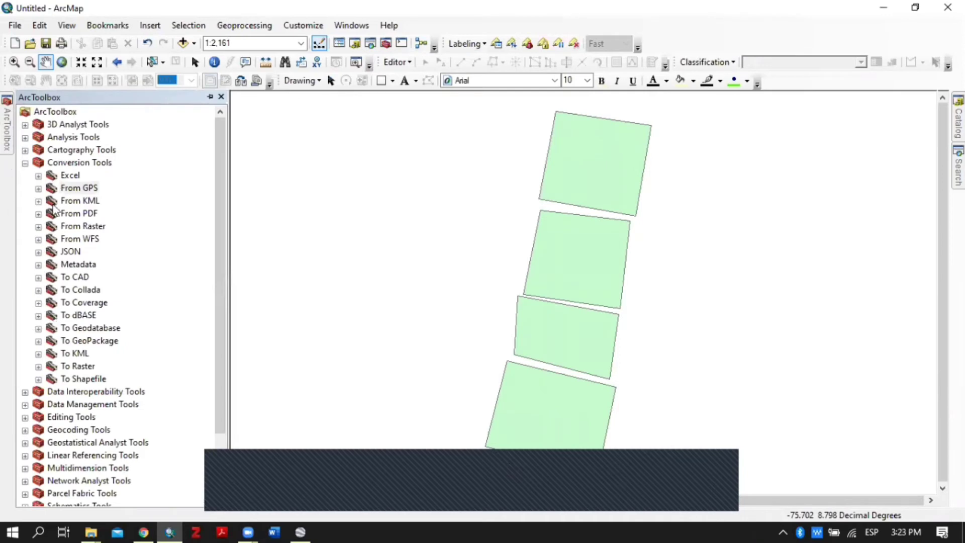
pyautogui.click(38, 354)
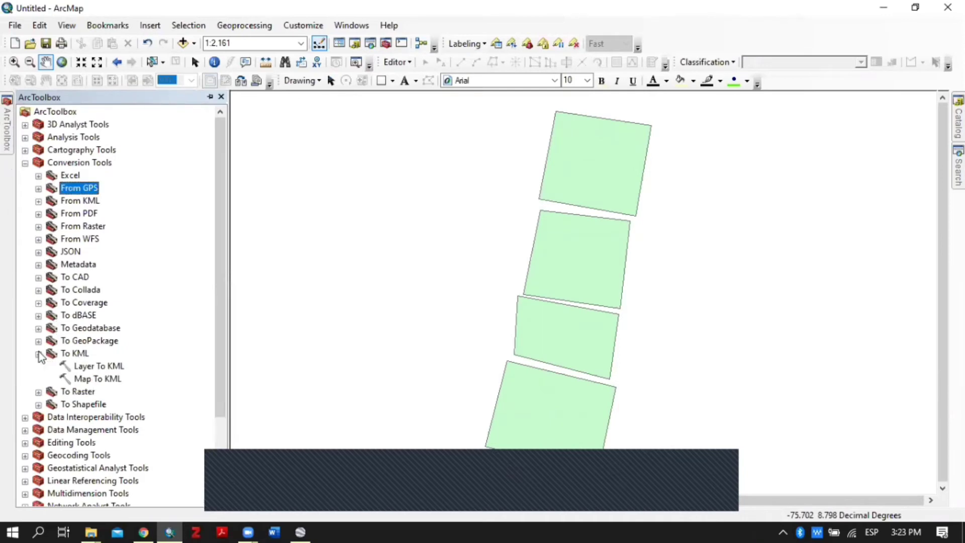
pyautogui.scroll(-2, 215, 254)
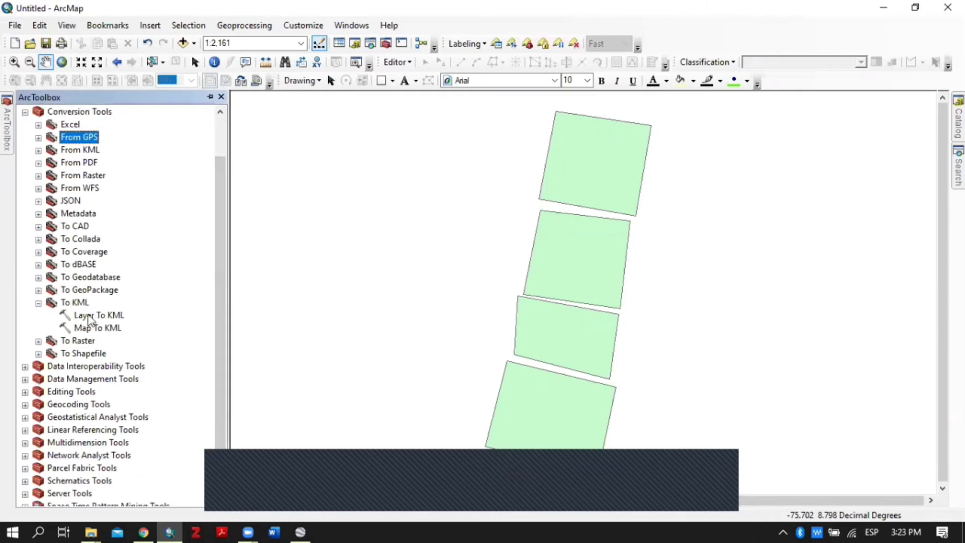
pyautogui.doubleClick(95, 315)
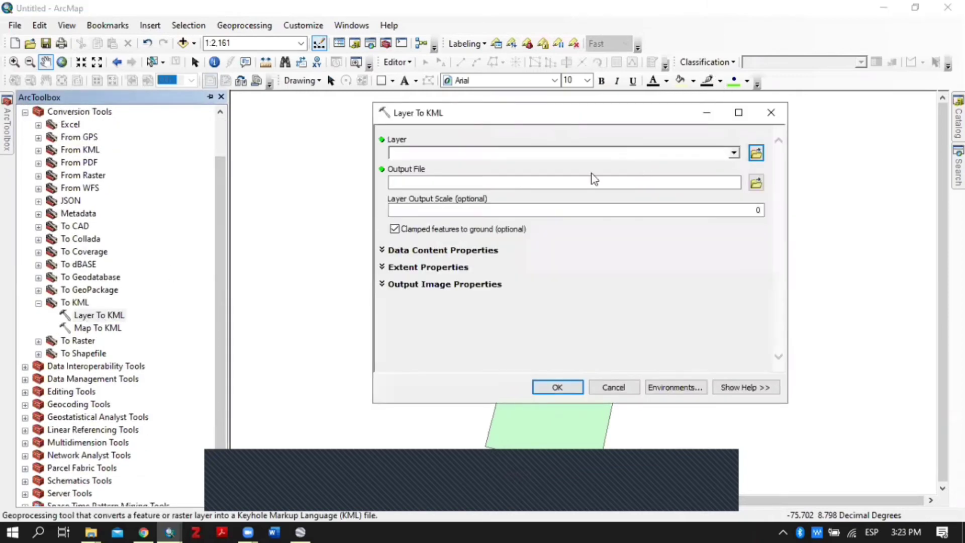
pyautogui.click(734, 154)
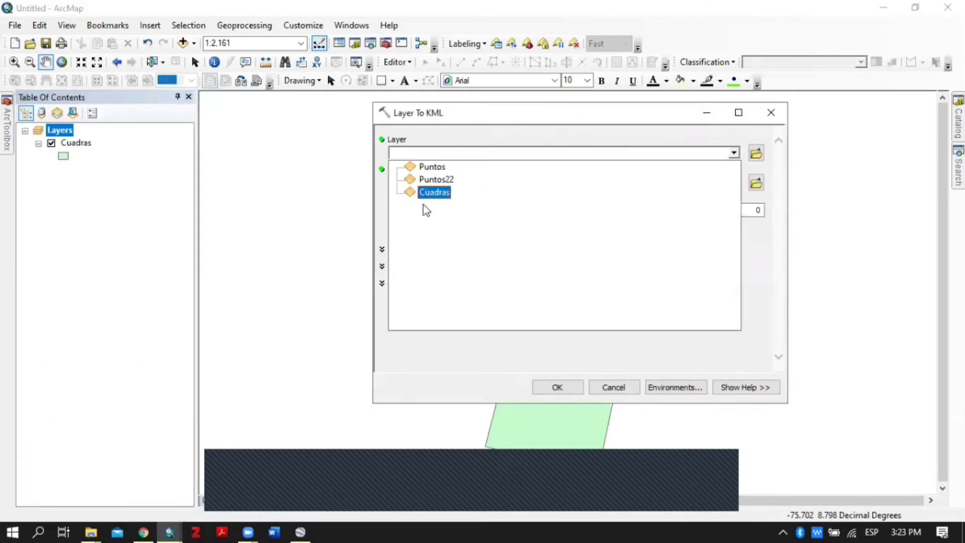
pyautogui.click(432, 192)
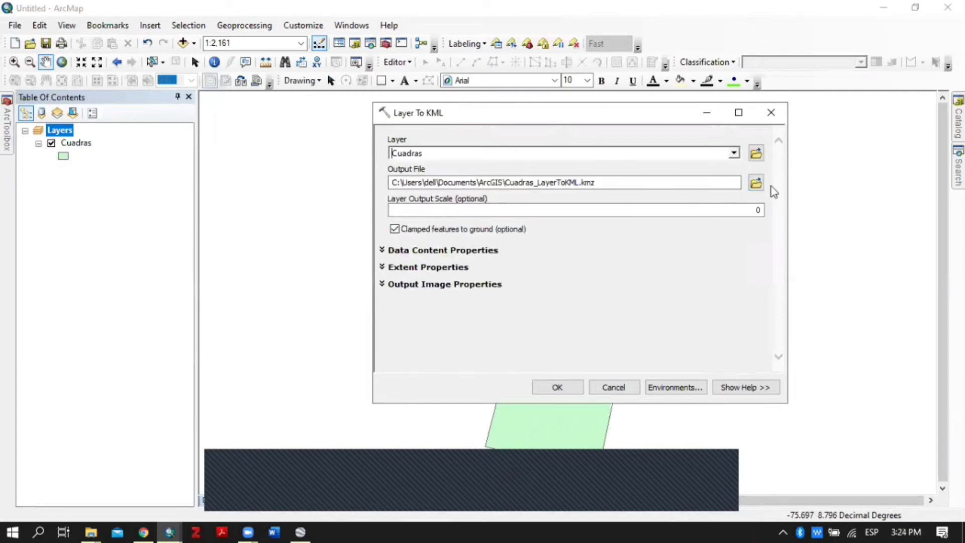
# - Set the Layer To KML output file to Casas.kmz on the desktop
pyautogui.click(756, 182)
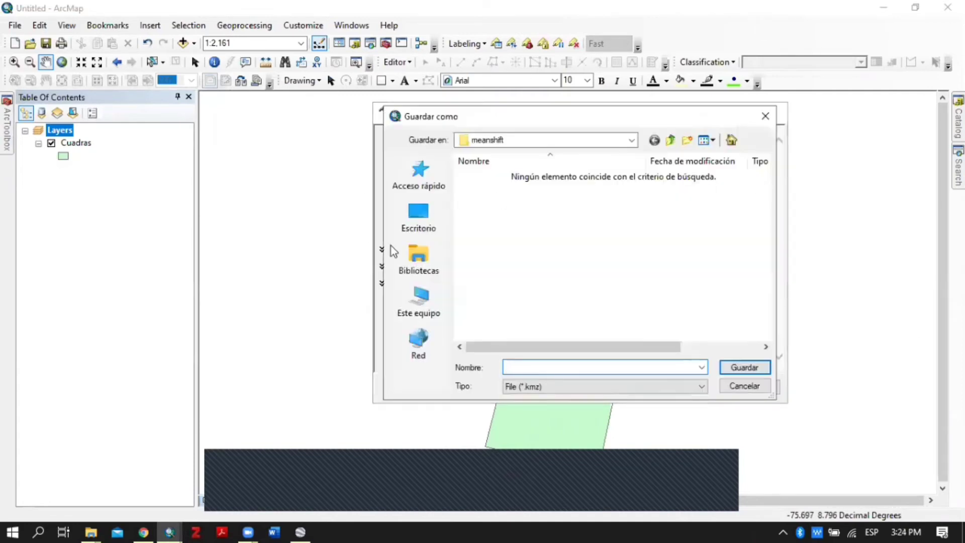
pyautogui.click(416, 230)
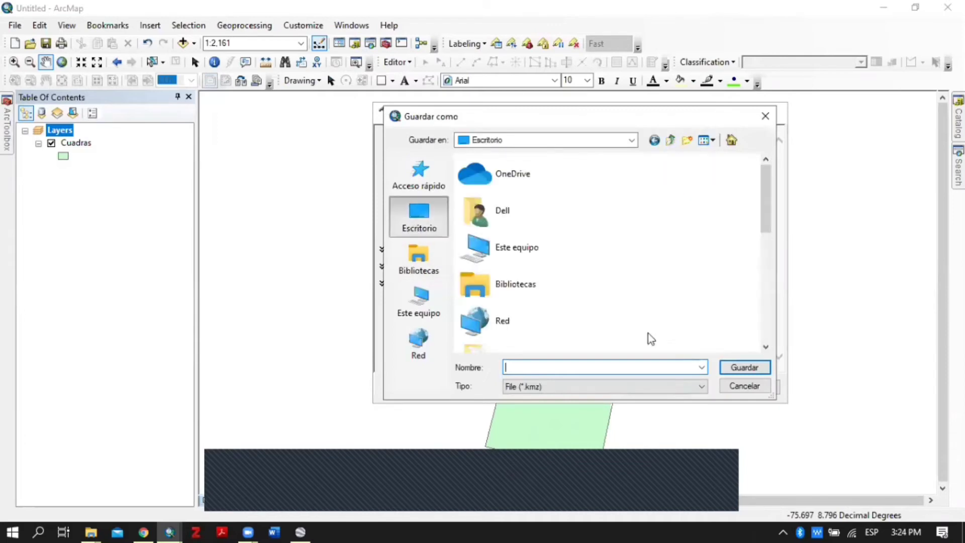
pyautogui.moveTo(767, 187); pyautogui.dragTo(766, 299)
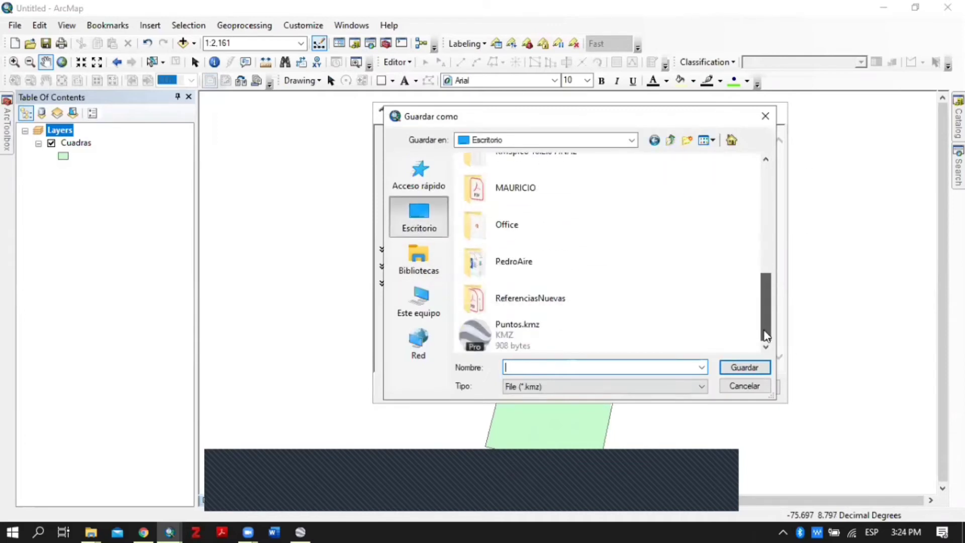
pyautogui.click(511, 363)
pyautogui.write('Casas')
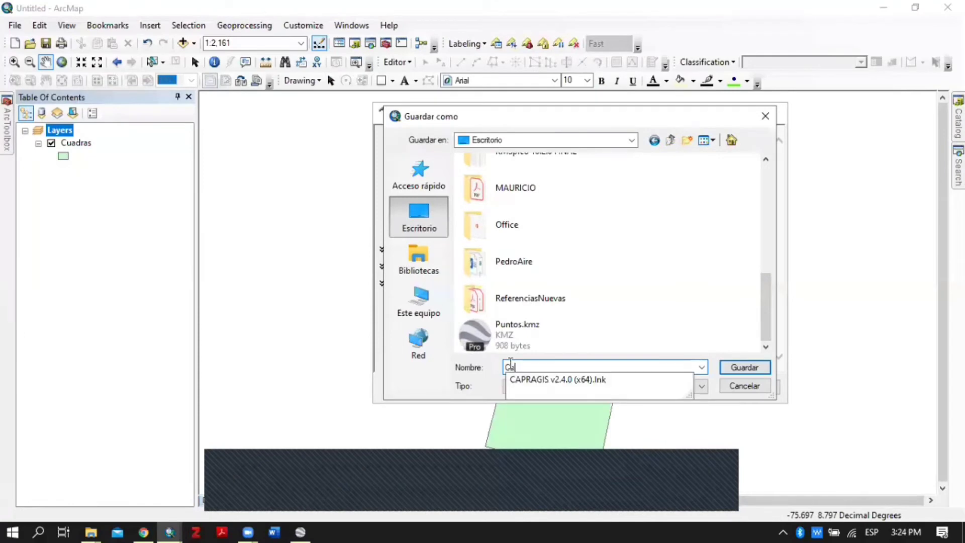
pyautogui.click(762, 368)
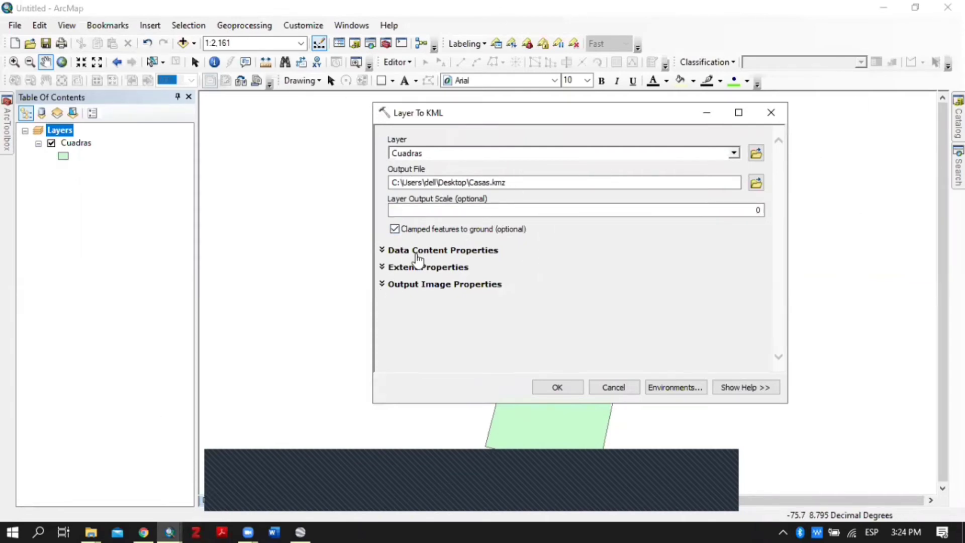
# - Review the tool's optional data content, extent and output image properties without changing them
pyautogui.click(418, 254)
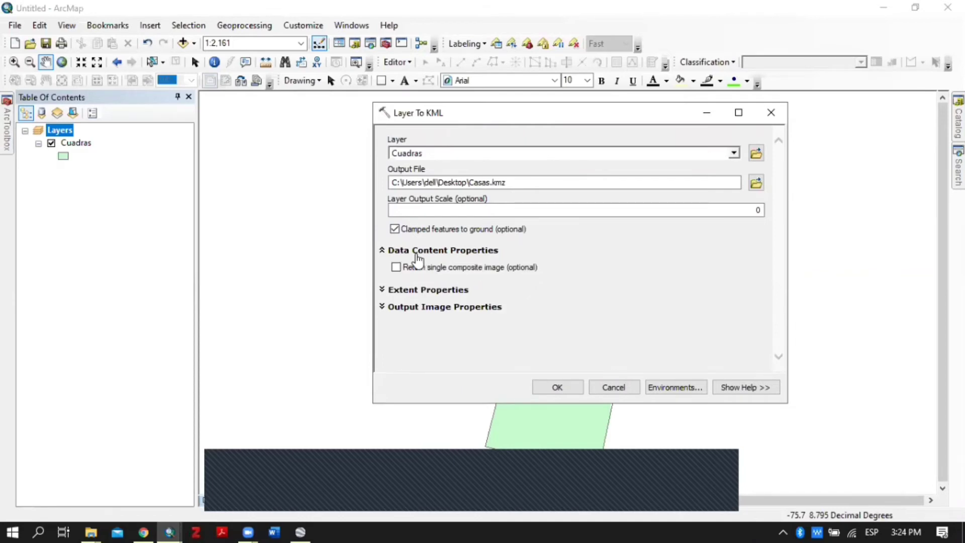
pyautogui.click(408, 253)
pyautogui.click(451, 269)
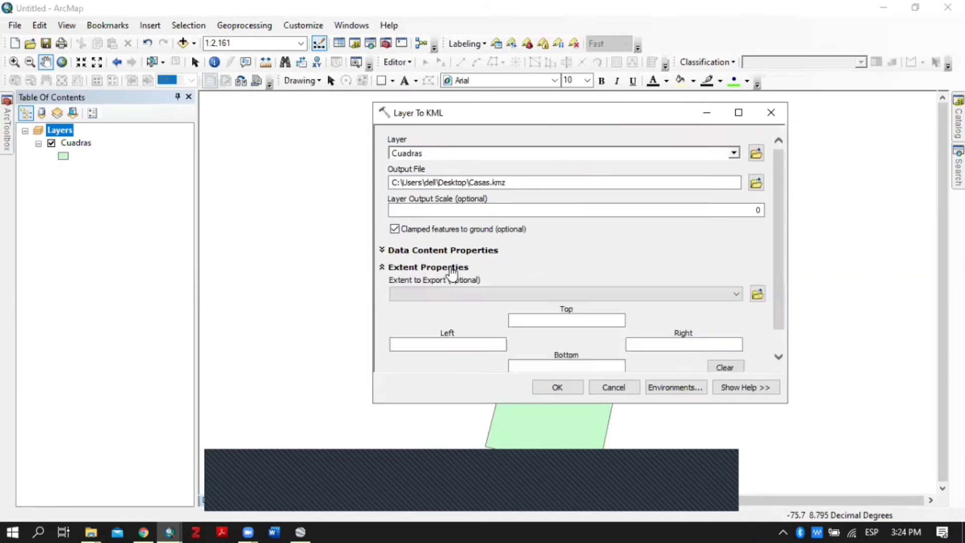
pyautogui.click(451, 270)
pyautogui.click(437, 285)
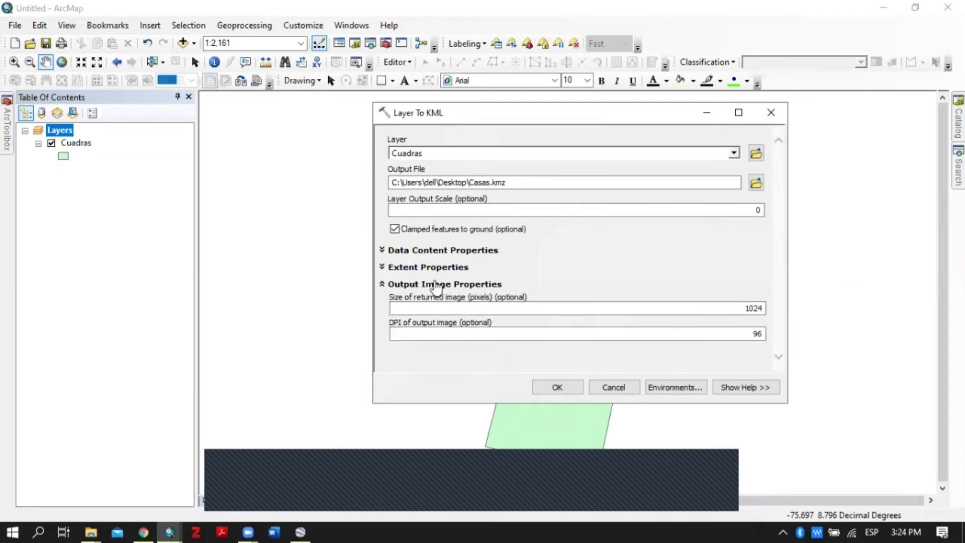
pyautogui.click(435, 285)
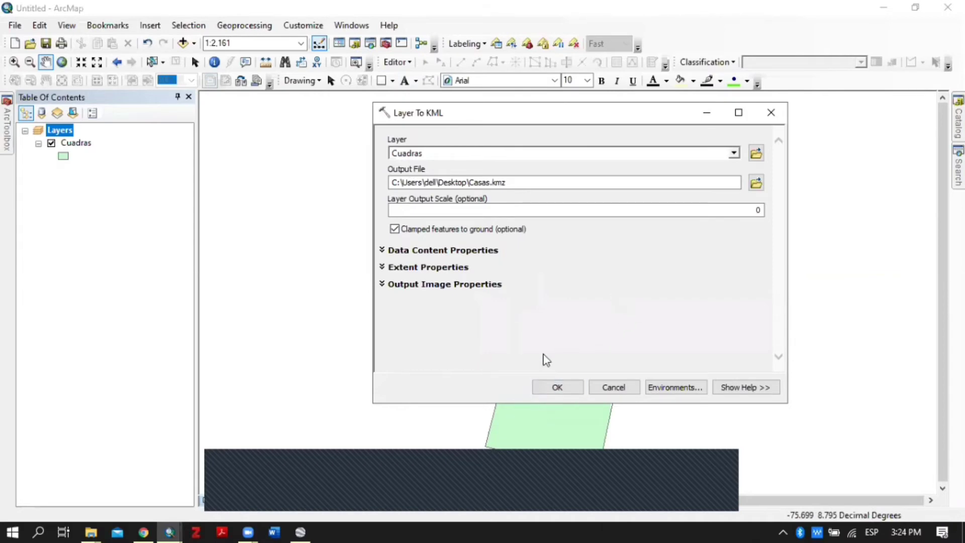
# - Run the Layer To KML conversion, close its completion report and minimize ArcMap
pyautogui.click(560, 388)
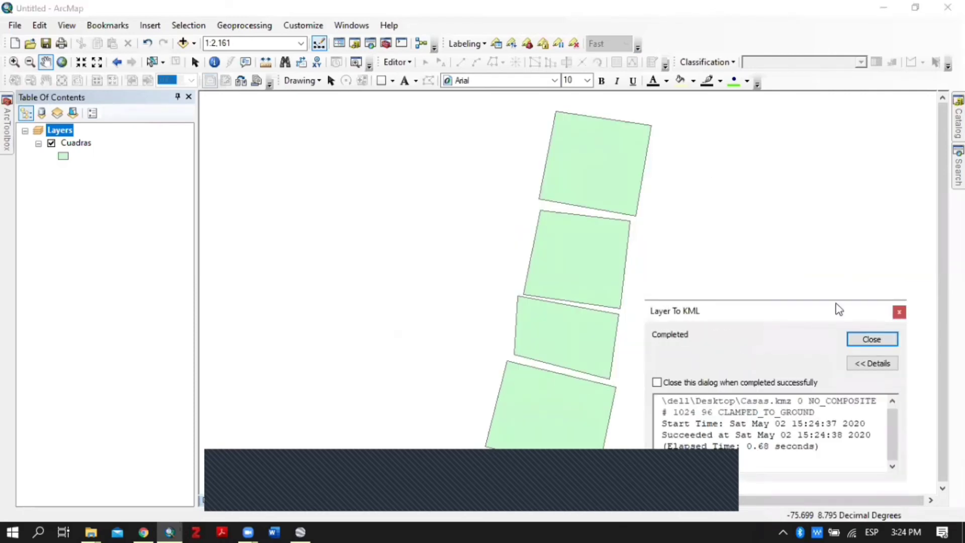
pyautogui.click(868, 338)
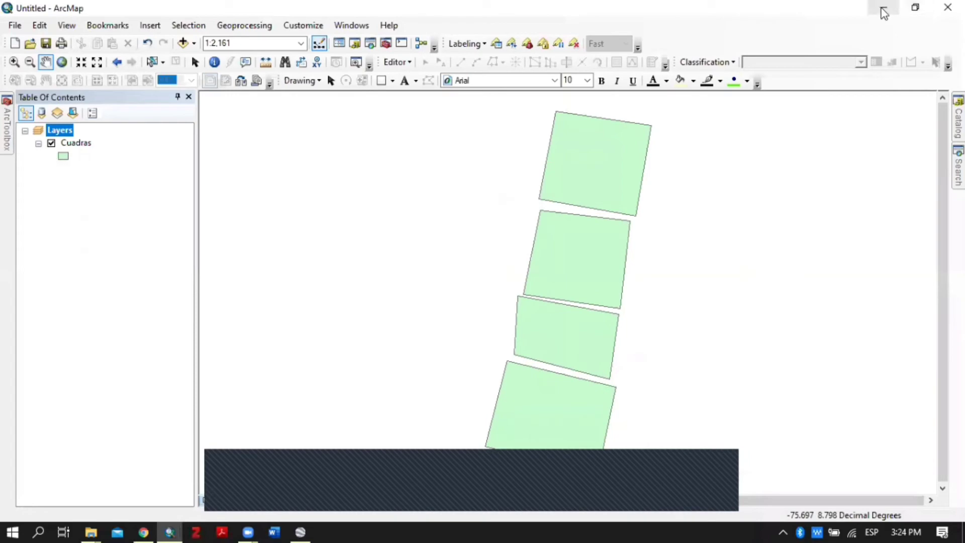
pyautogui.click(884, 13)
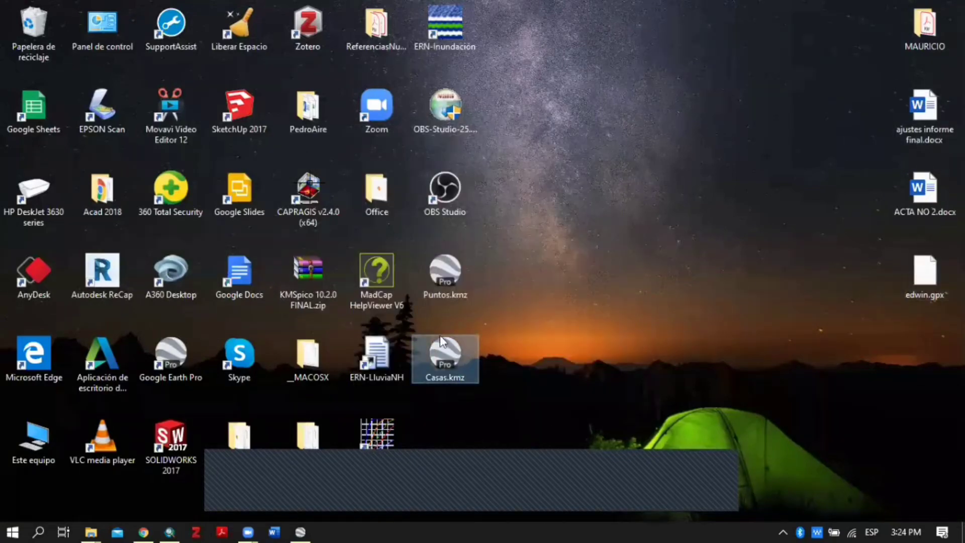
# - Open Casas.kmz from the desktop in Google Earth Pro and inspect the exported city blocks over the imagery
pyautogui.moveTo(438, 349); pyautogui.dragTo(513, 379)
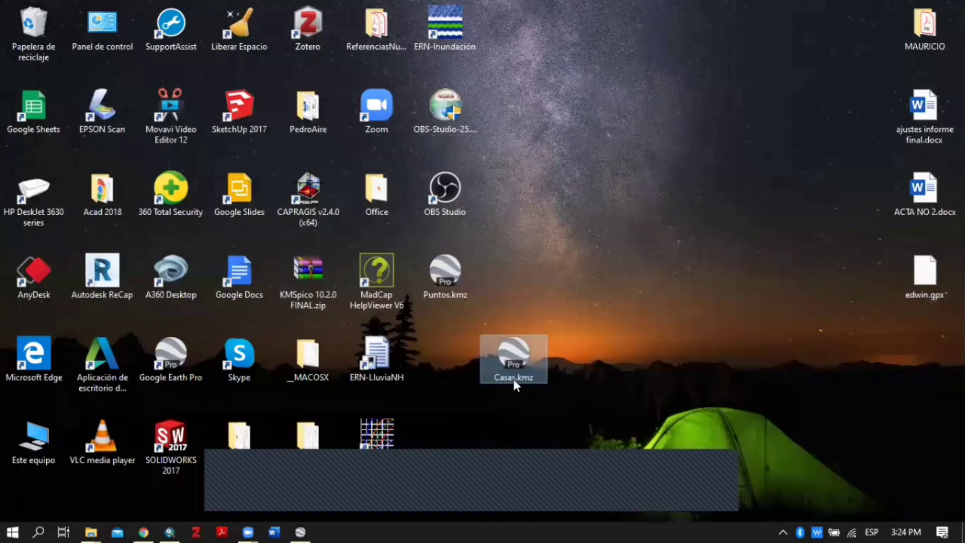
pyautogui.doubleClick(511, 351)
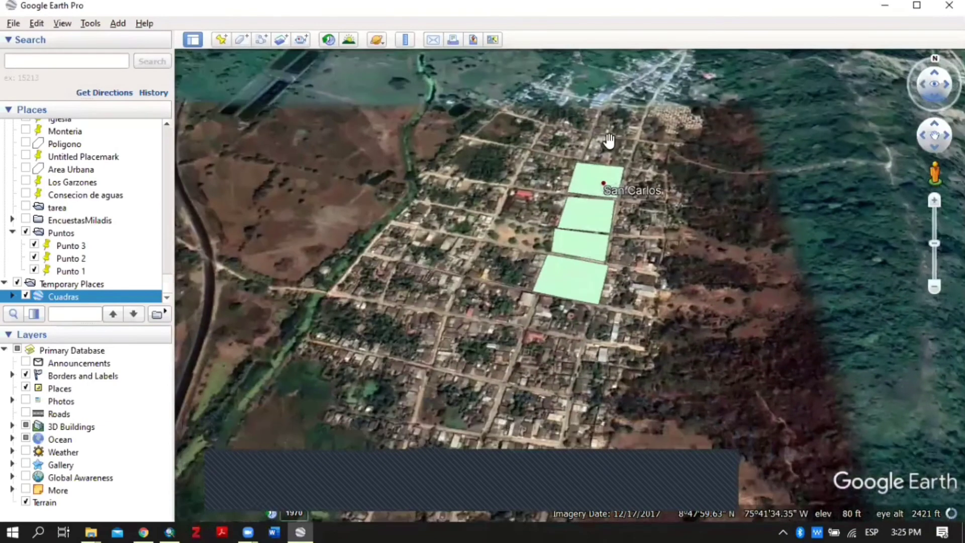
pyautogui.moveTo(568, 161); pyautogui.dragTo(528, 312)
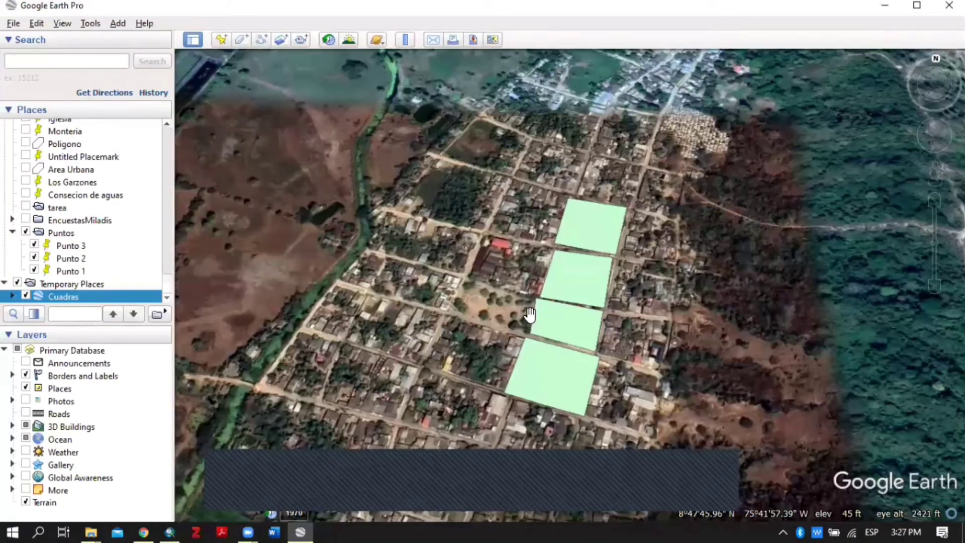
# - Switch to Chrome, search the web for googlemaps and open Google Maps from the results
pyautogui.click(151, 528)
pyautogui.click(189, 11)
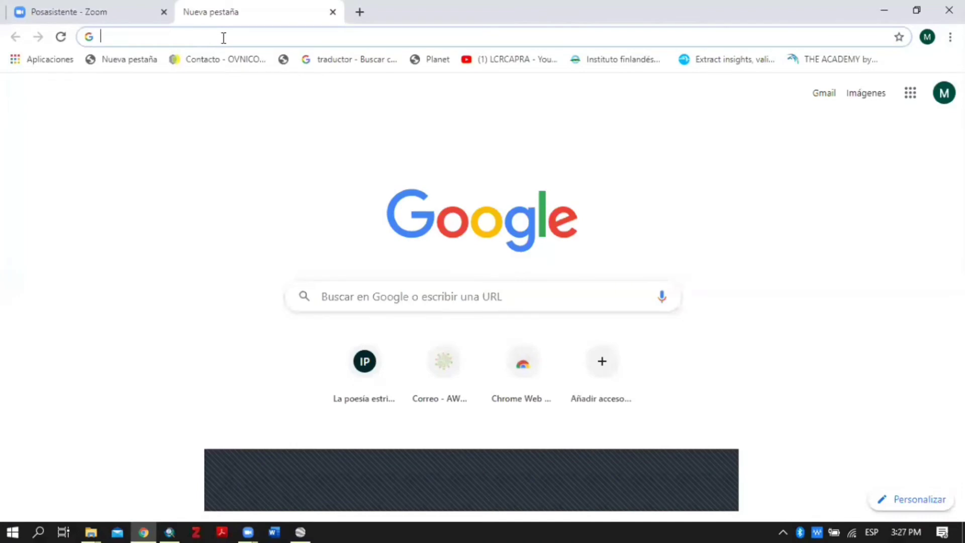
pyautogui.write('goo')
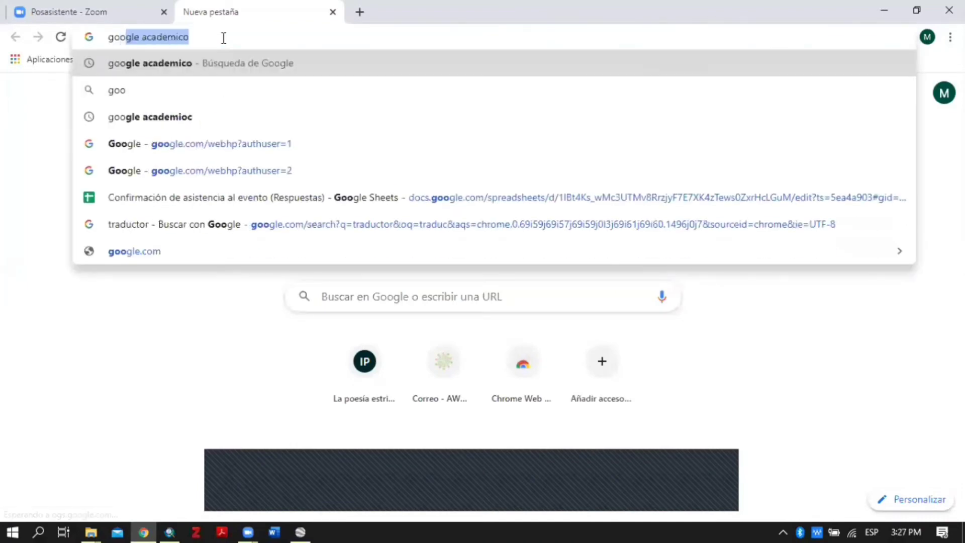
pyautogui.write('gle')
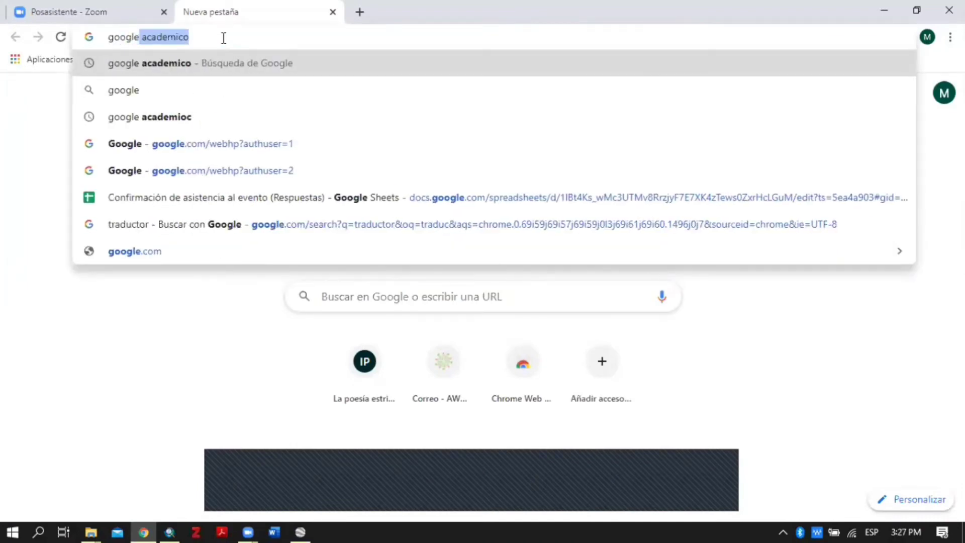
pyautogui.write('maps')
pyautogui.press('Return')
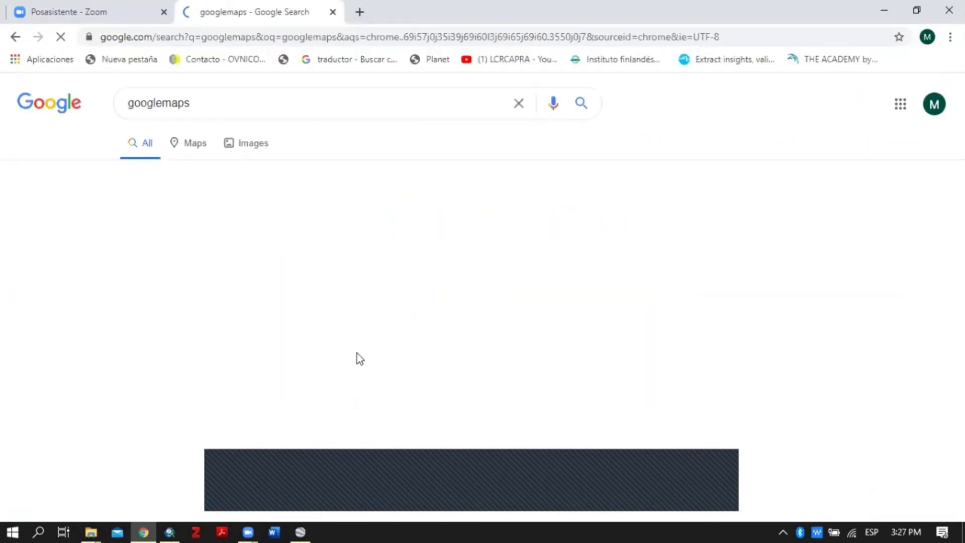
pyautogui.click(193, 271)
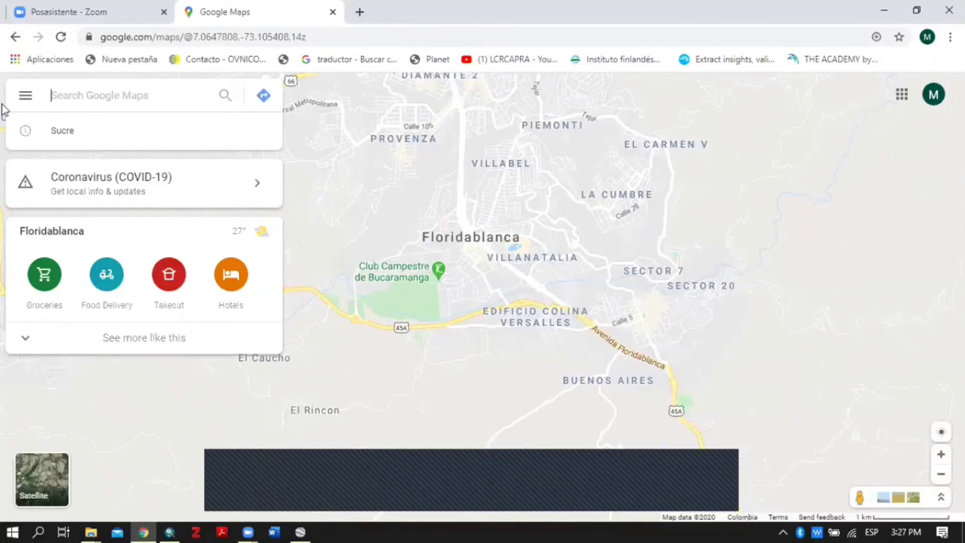
# - Create a new custom map in Google My Maps from the maps section of Your places
pyautogui.click(25, 95)
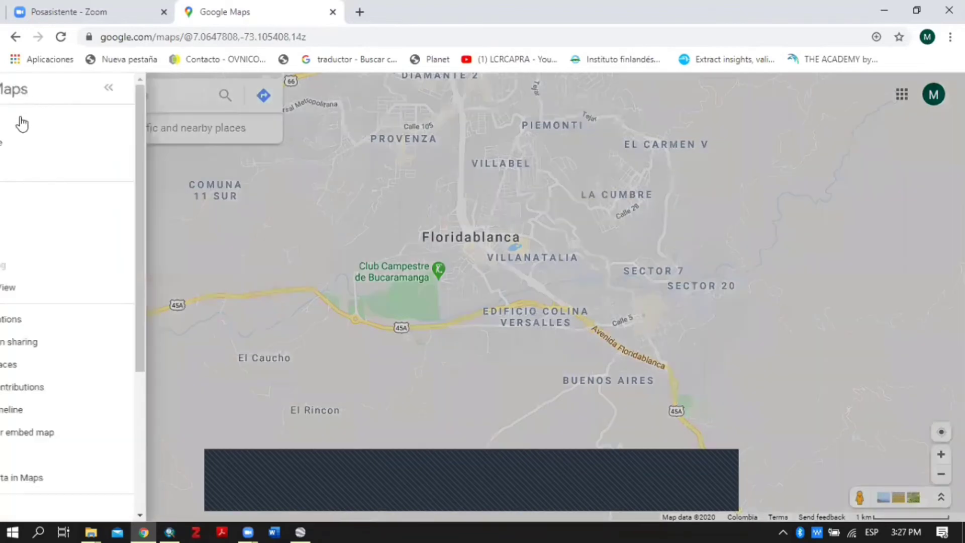
pyautogui.scroll(-1, 76, 258)
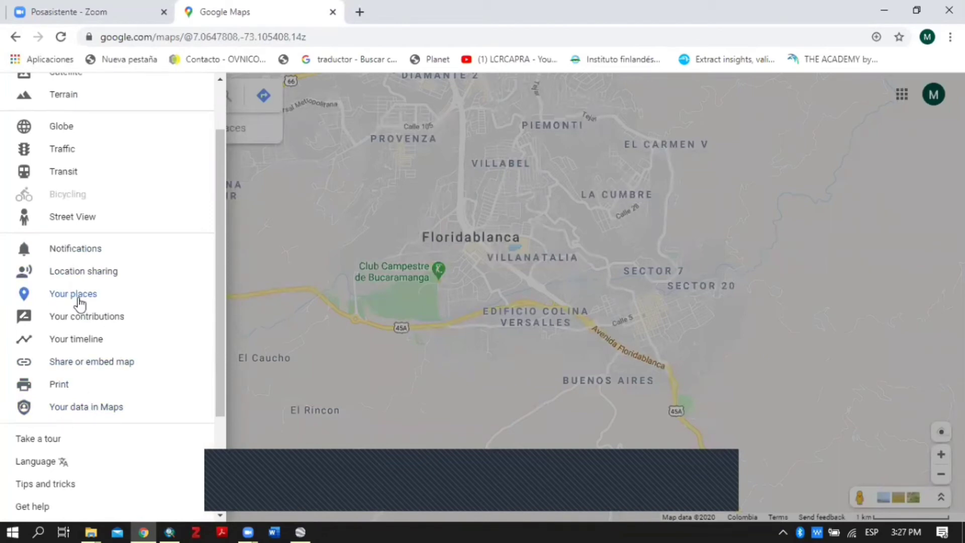
pyautogui.click(79, 300)
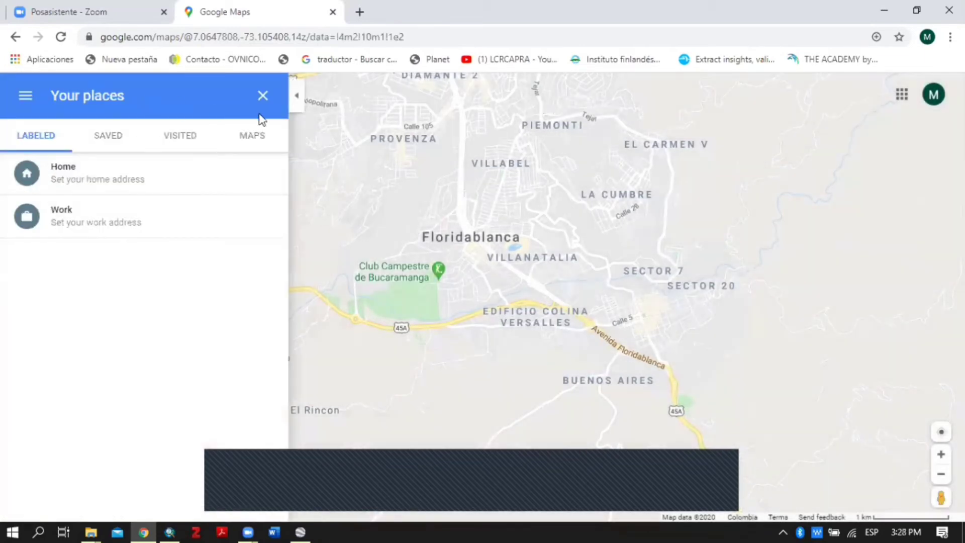
pyautogui.click(261, 147)
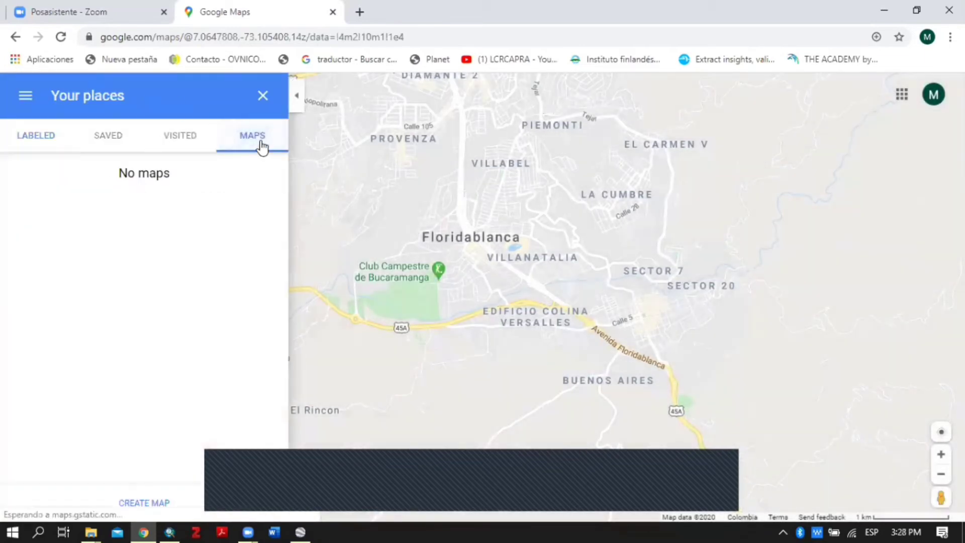
pyautogui.click(130, 503)
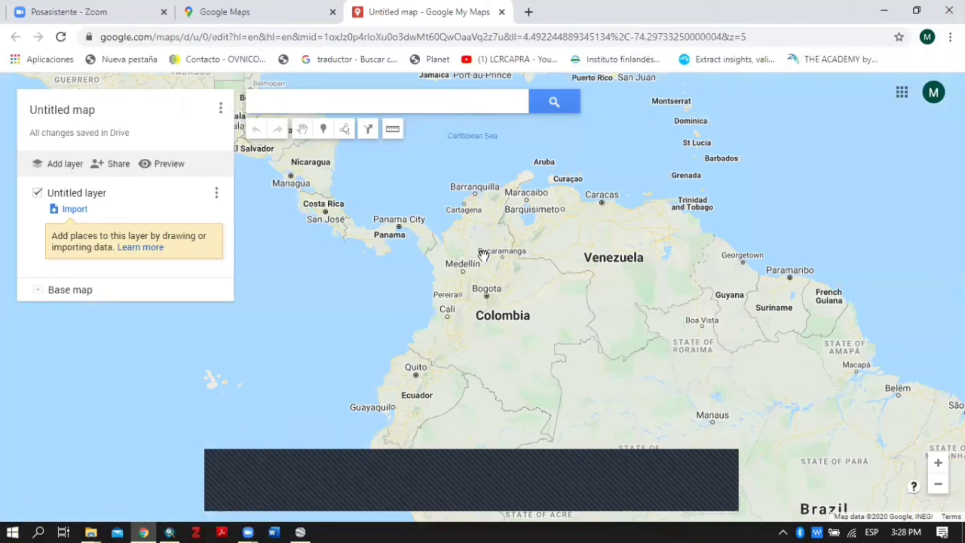
# - Change the custom map's base map to satellite imagery for the area around Montería, Colombia
pyautogui.scroll(1, 483, 254)
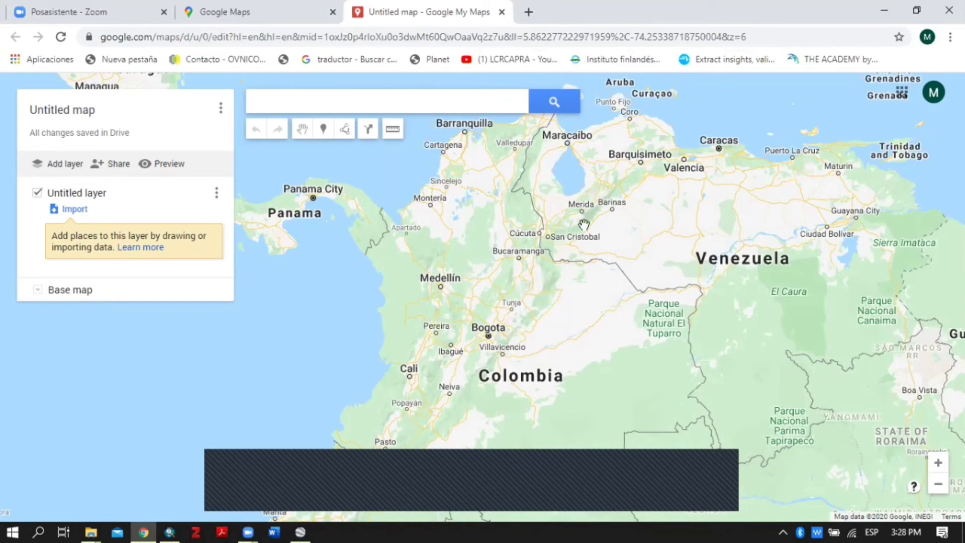
pyautogui.scroll(-2, 443, 241)
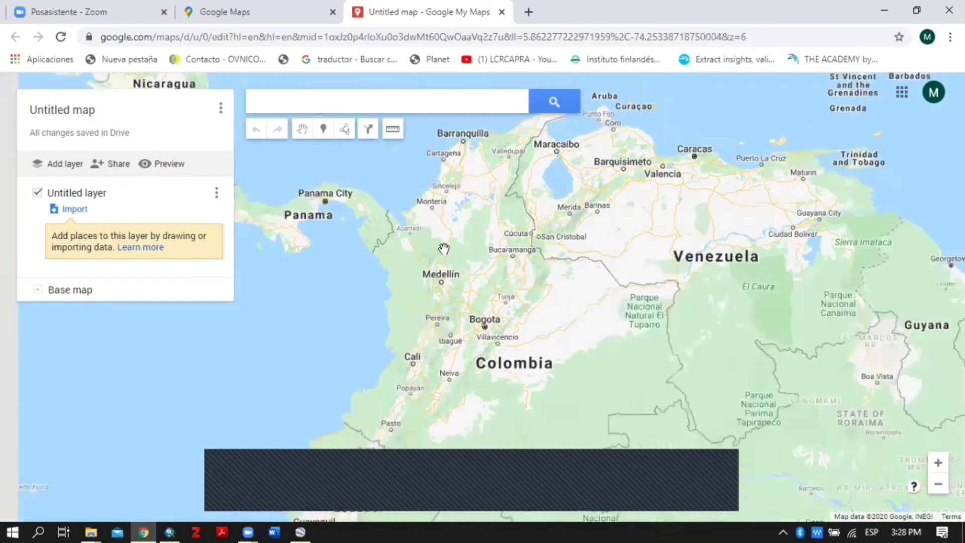
pyautogui.scroll(2, 421, 201)
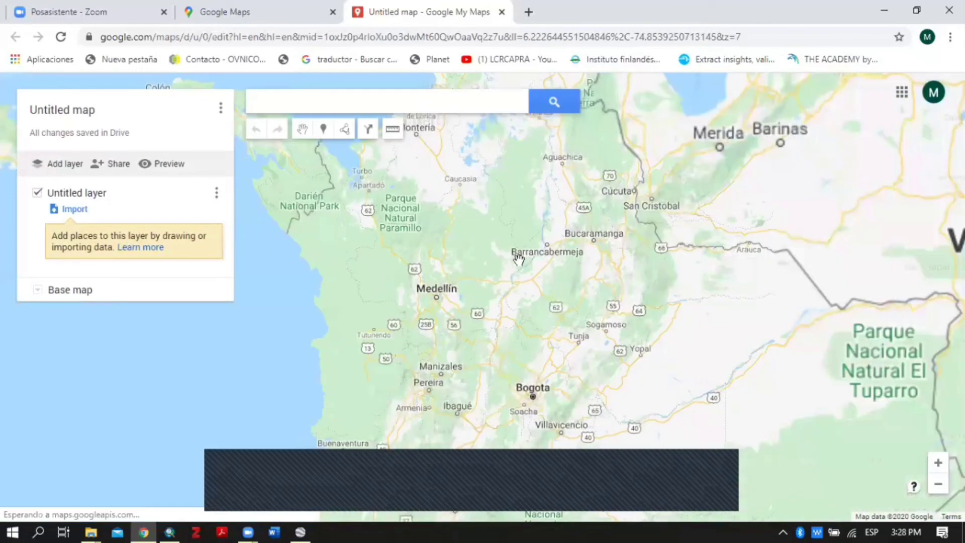
pyautogui.moveTo(429, 121); pyautogui.dragTo(507, 252)
pyautogui.scroll(2, 507, 251)
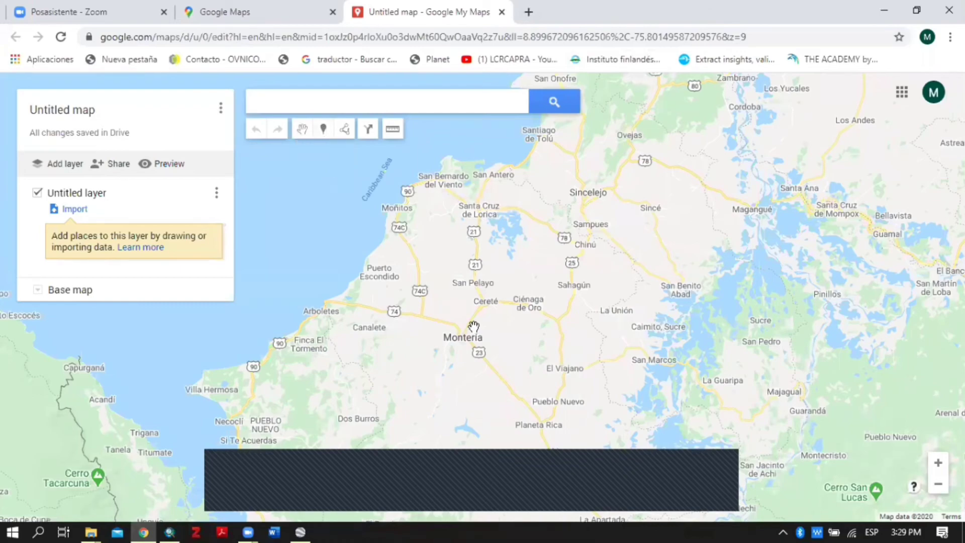
pyautogui.scroll(1, 471, 327)
pyautogui.scroll(1, 471, 327)
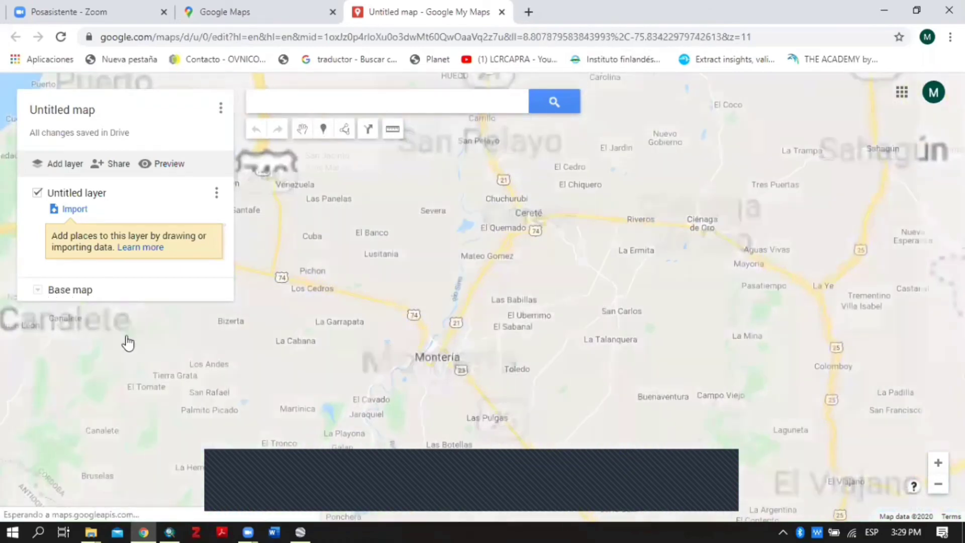
pyautogui.click(37, 290)
pyautogui.click(126, 328)
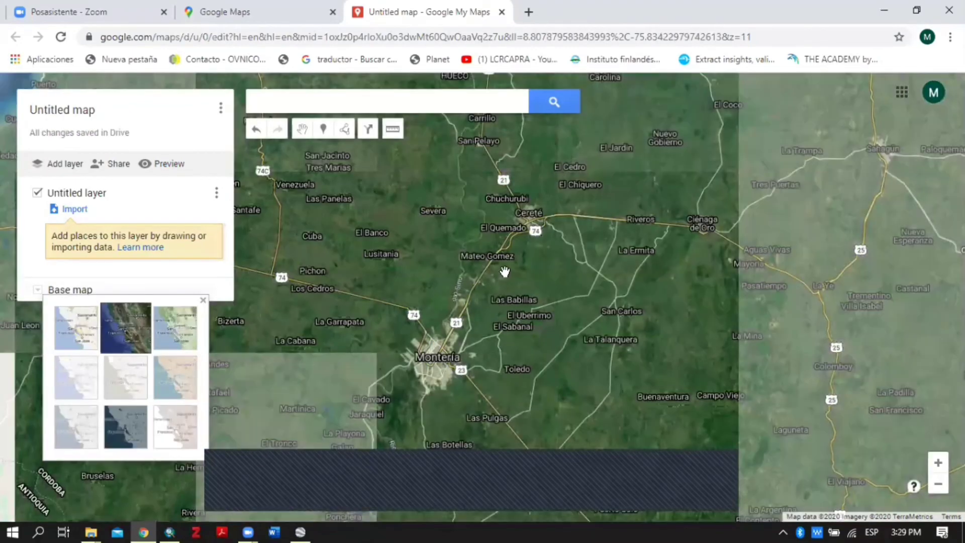
pyautogui.moveTo(541, 289); pyautogui.dragTo(554, 269)
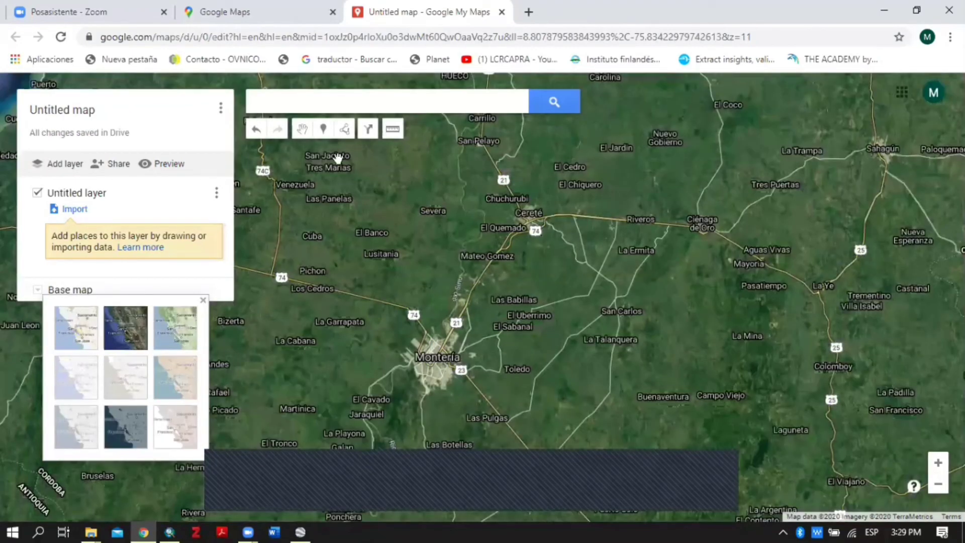
# - Add a marker near Los Garzones, northeast of Montería, to the untitled layer
pyautogui.click(332, 132)
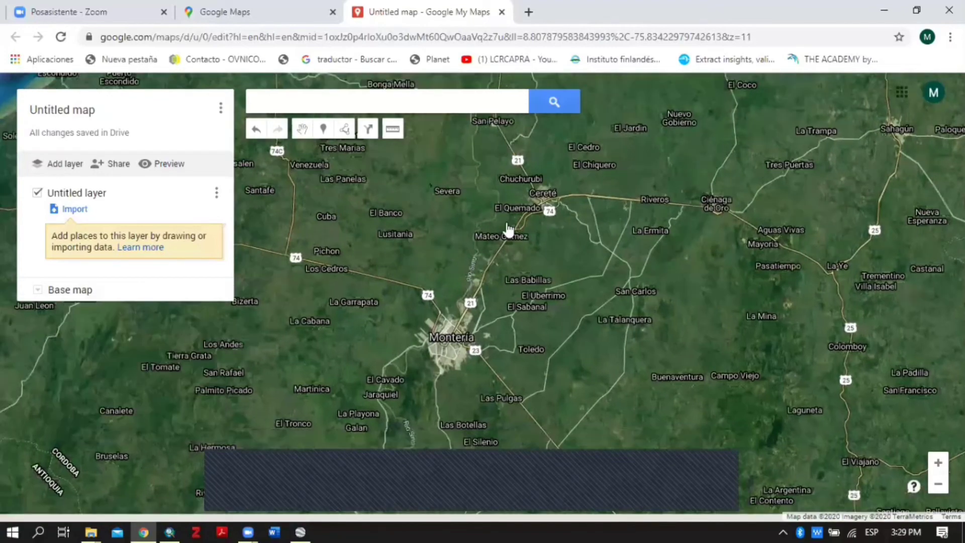
pyautogui.scroll(2, 505, 223)
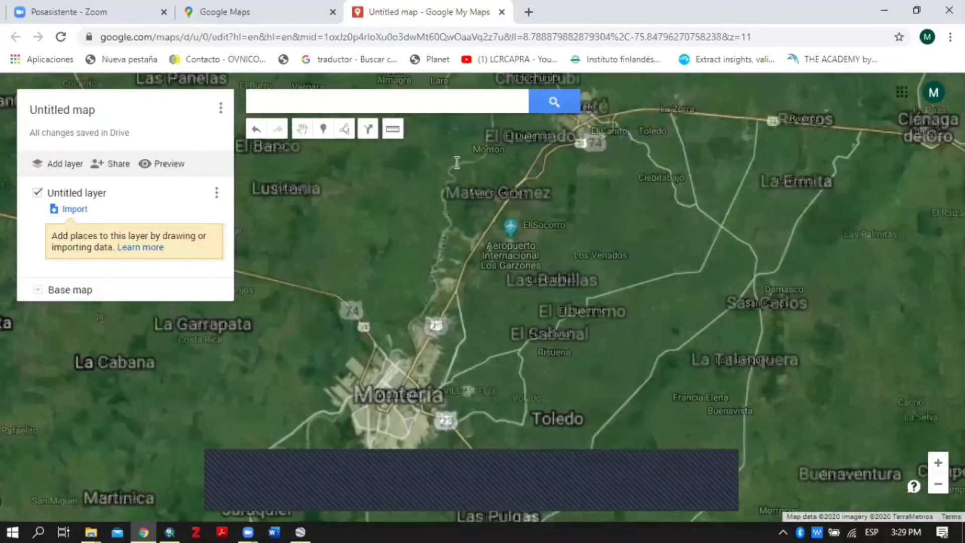
pyautogui.scroll(1, 457, 162)
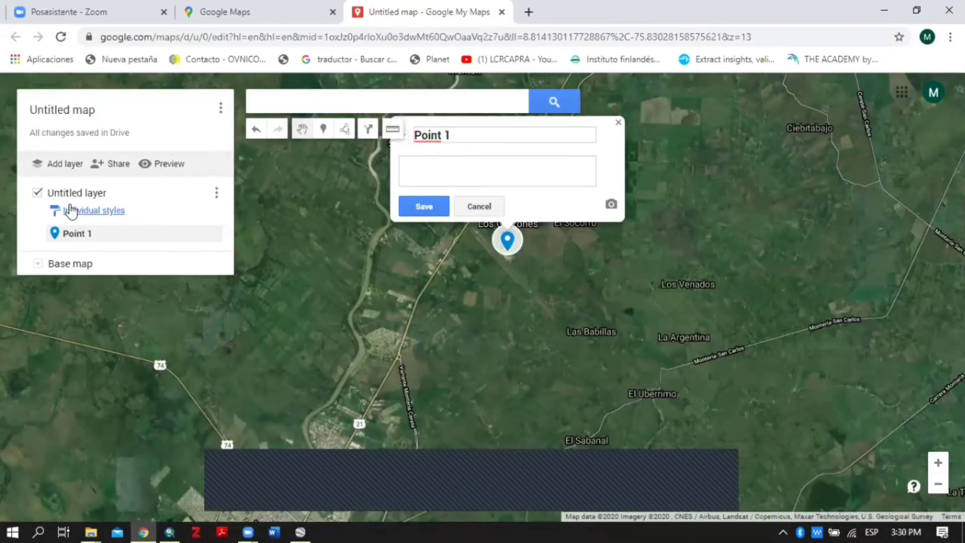
# - Save the marker as Point 1 and set the custom map's title to puntosd
pyautogui.click(428, 199)
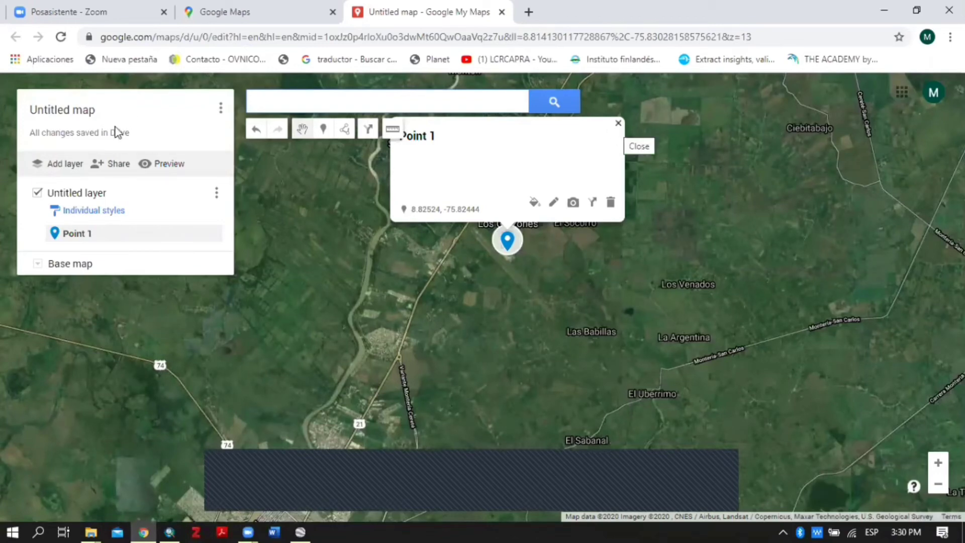
pyautogui.click(222, 111)
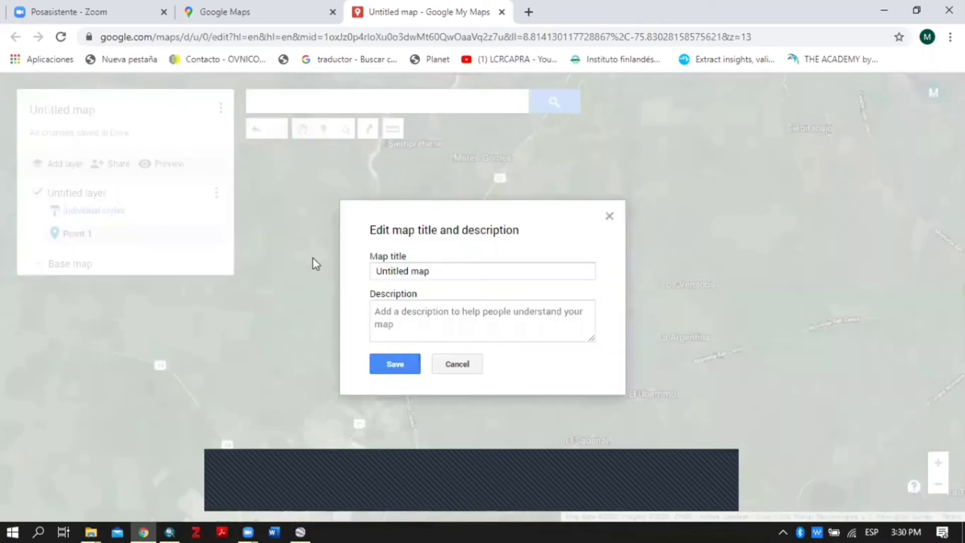
pyautogui.write('puntosd')
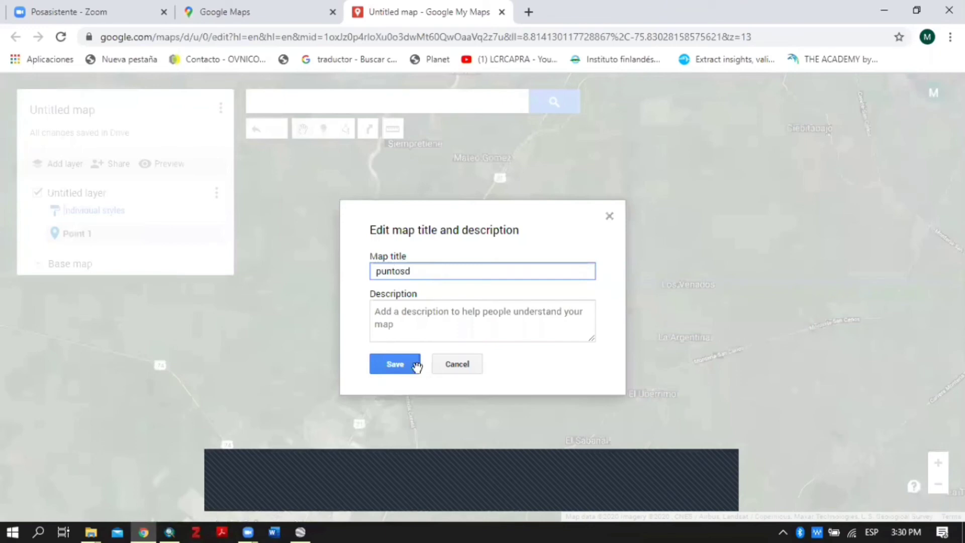
pyautogui.click(417, 367)
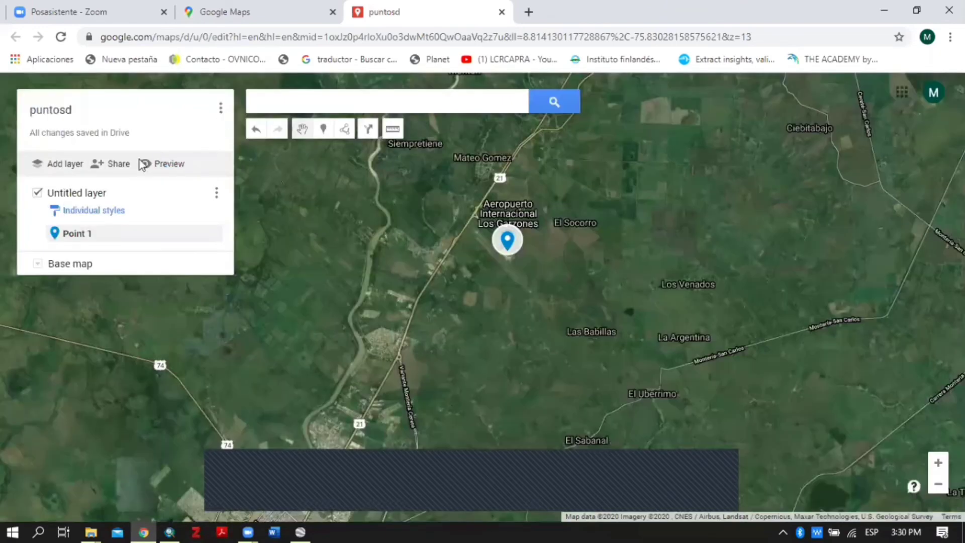
# - Open the puntosd map's sharing settings and examine the share link, access and invitation options
pyautogui.click(120, 165)
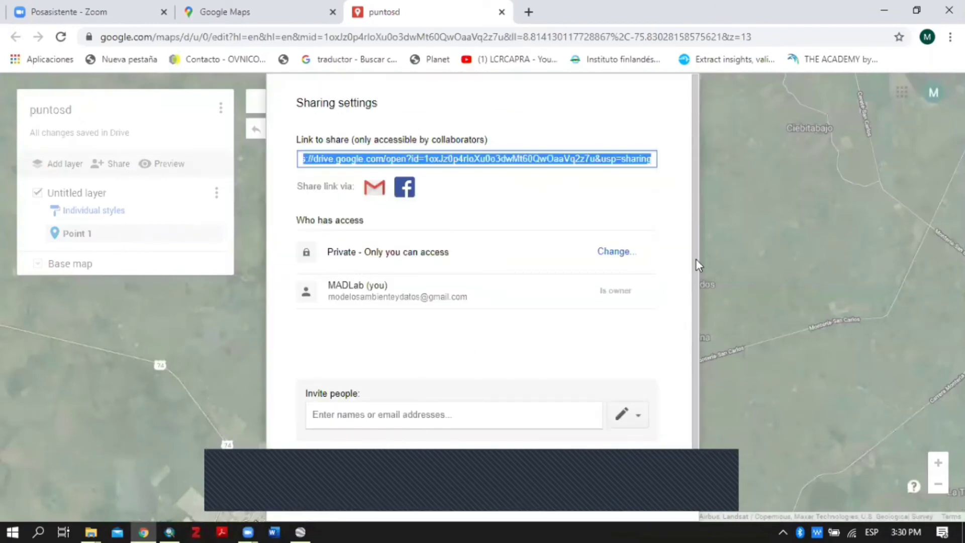
pyautogui.moveTo(695, 260); pyautogui.dragTo(696, 282)
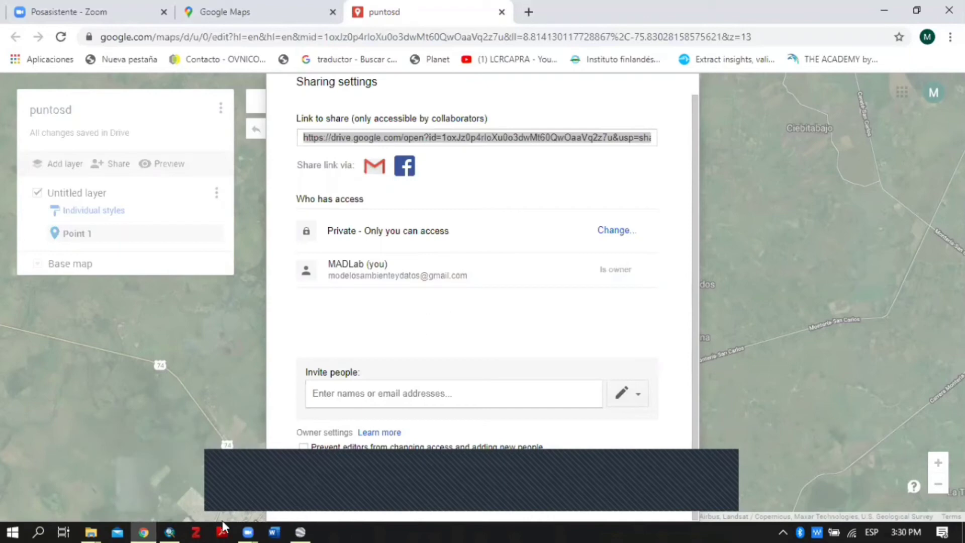
# - Switch to ArcMap and view the polygons of the Cuadras layer
pyautogui.moveTo(173, 517)
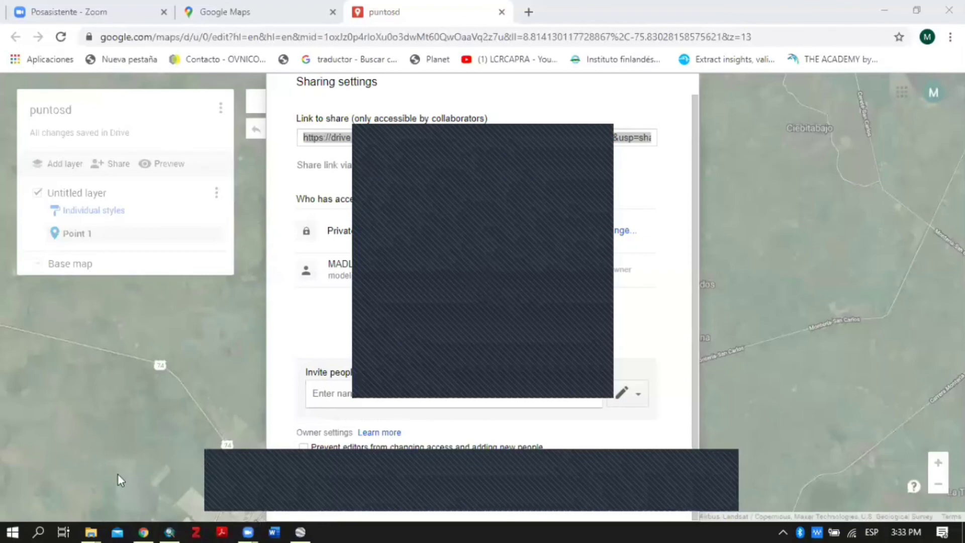
pyautogui.click(170, 531)
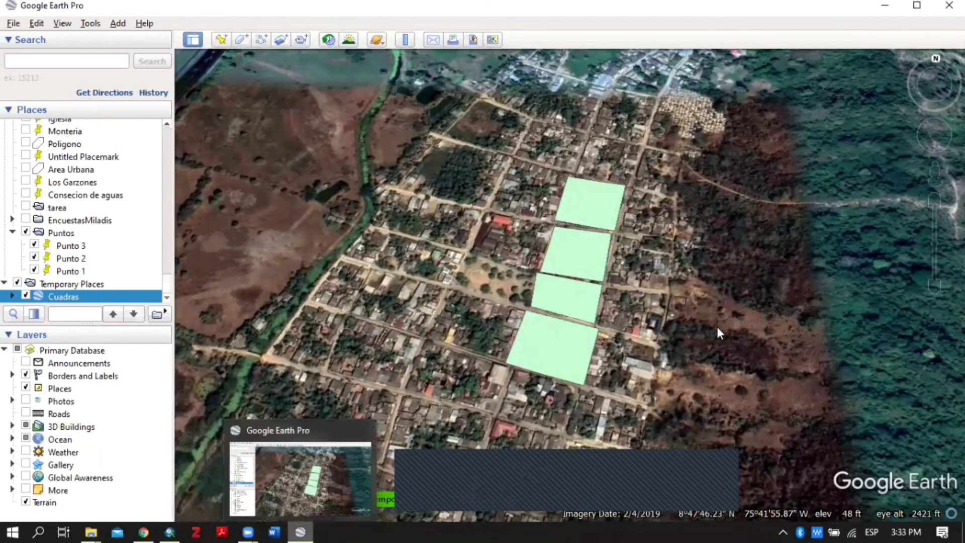
pyautogui.click(170, 532)
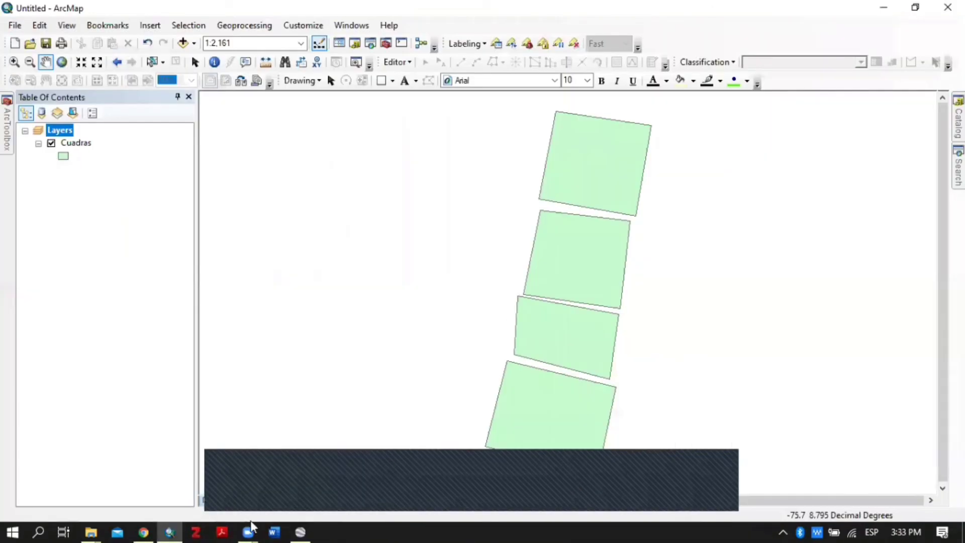
pyautogui.moveTo(143, 530)
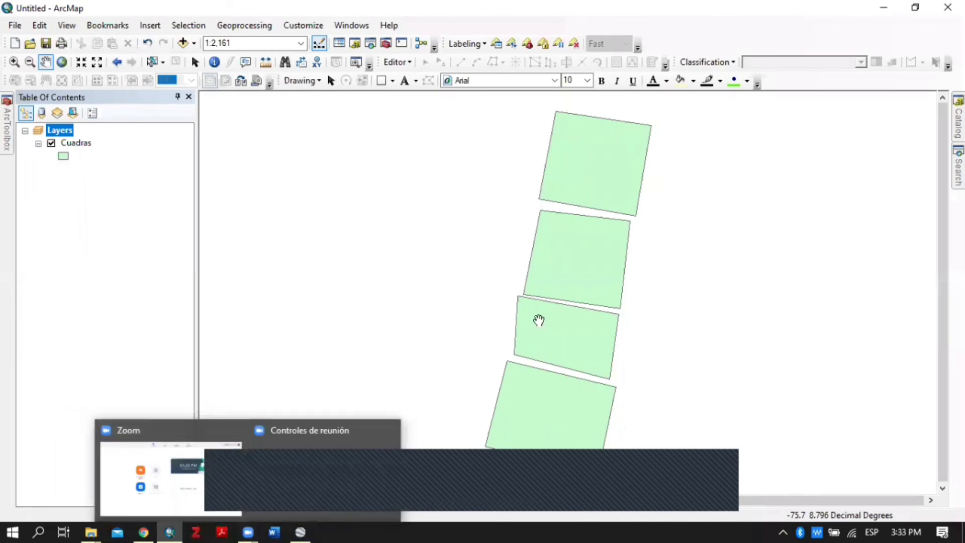
pyautogui.moveTo(639, 342); pyautogui.dragTo(628, 343)
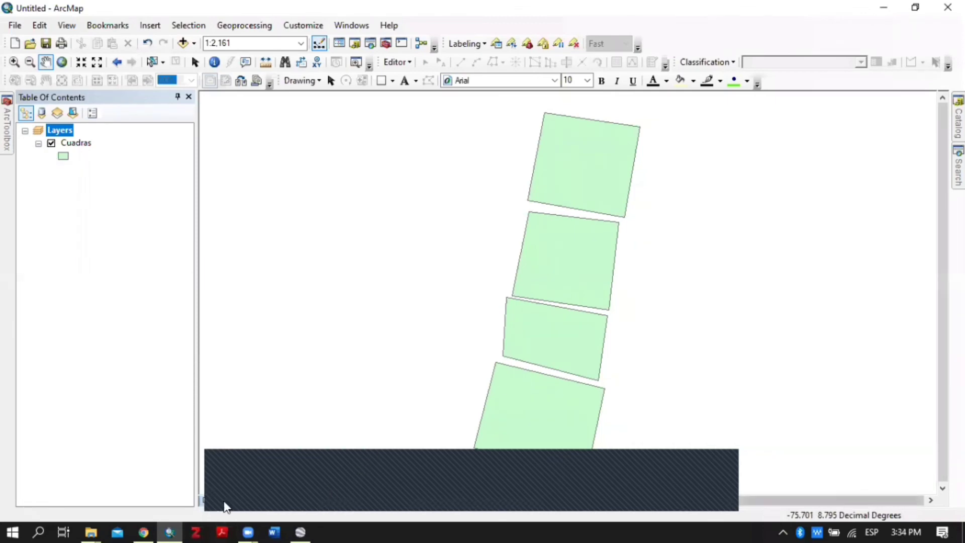
pyautogui.moveTo(249, 531)
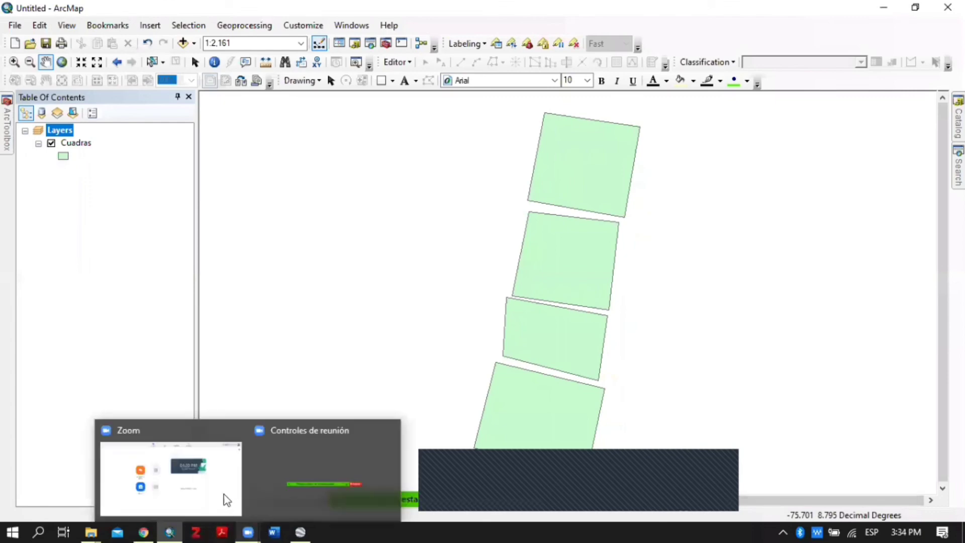